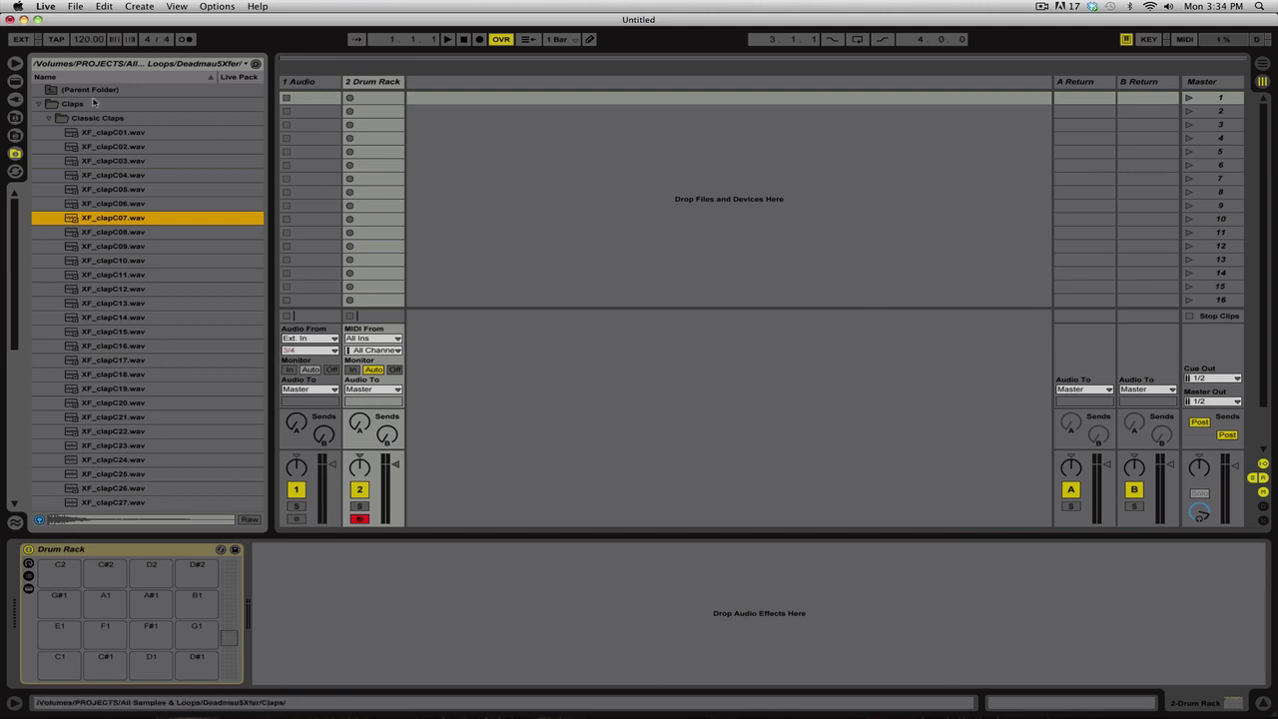
- Collapse the Claps folder and preview a sample in the CymbalFX folder
click(47, 105)
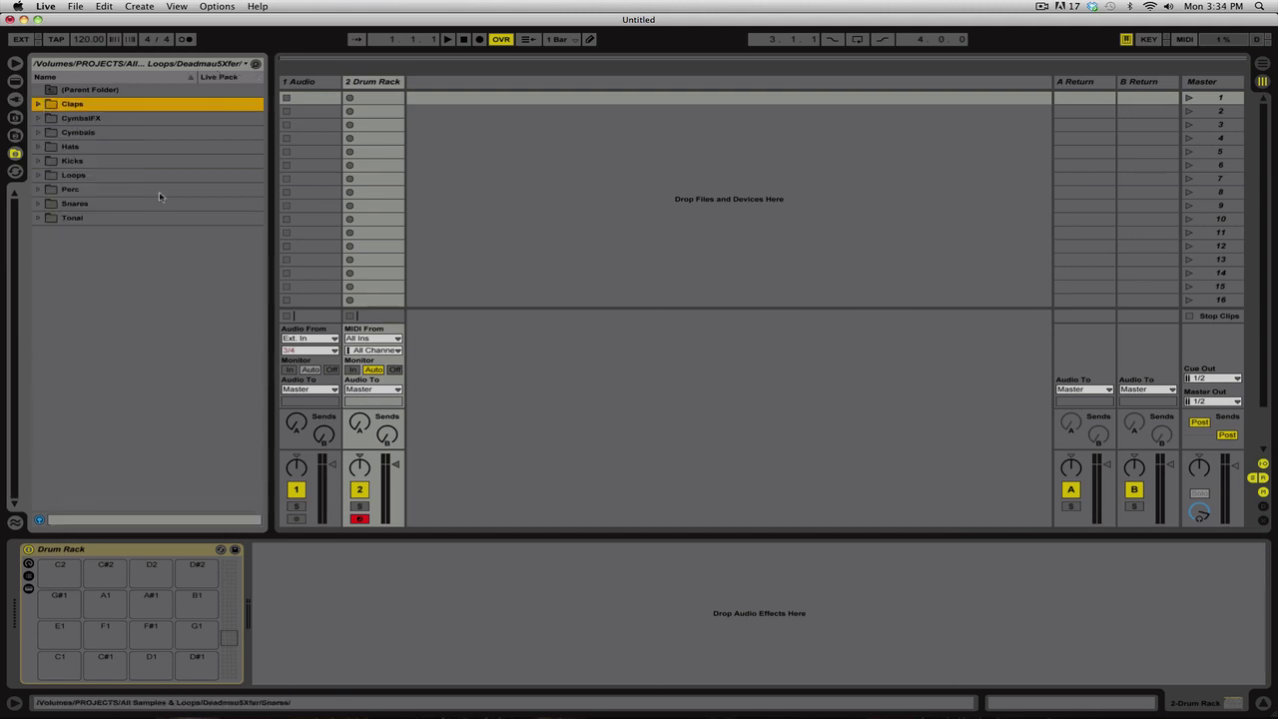
click(103, 117)
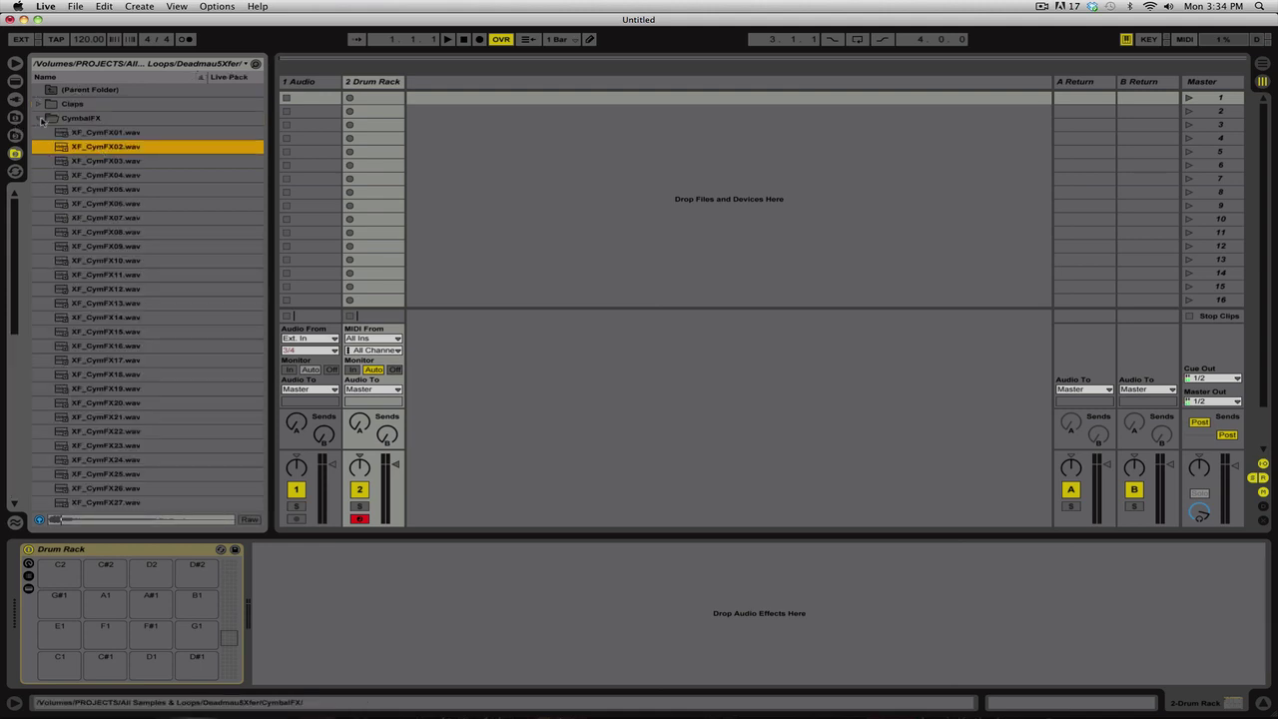
click(190, 117)
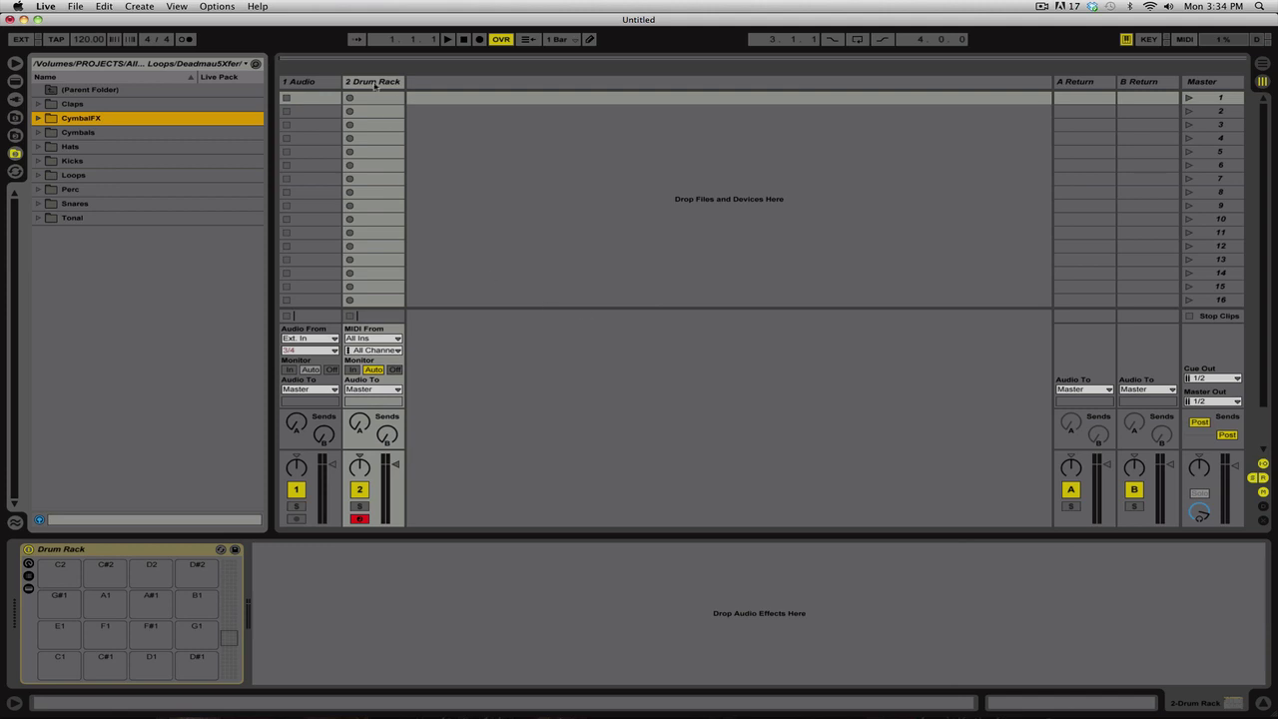
- Delete the 1 Audio track so only the Drum Rack track is kept
click(304, 84)
key(Delete)
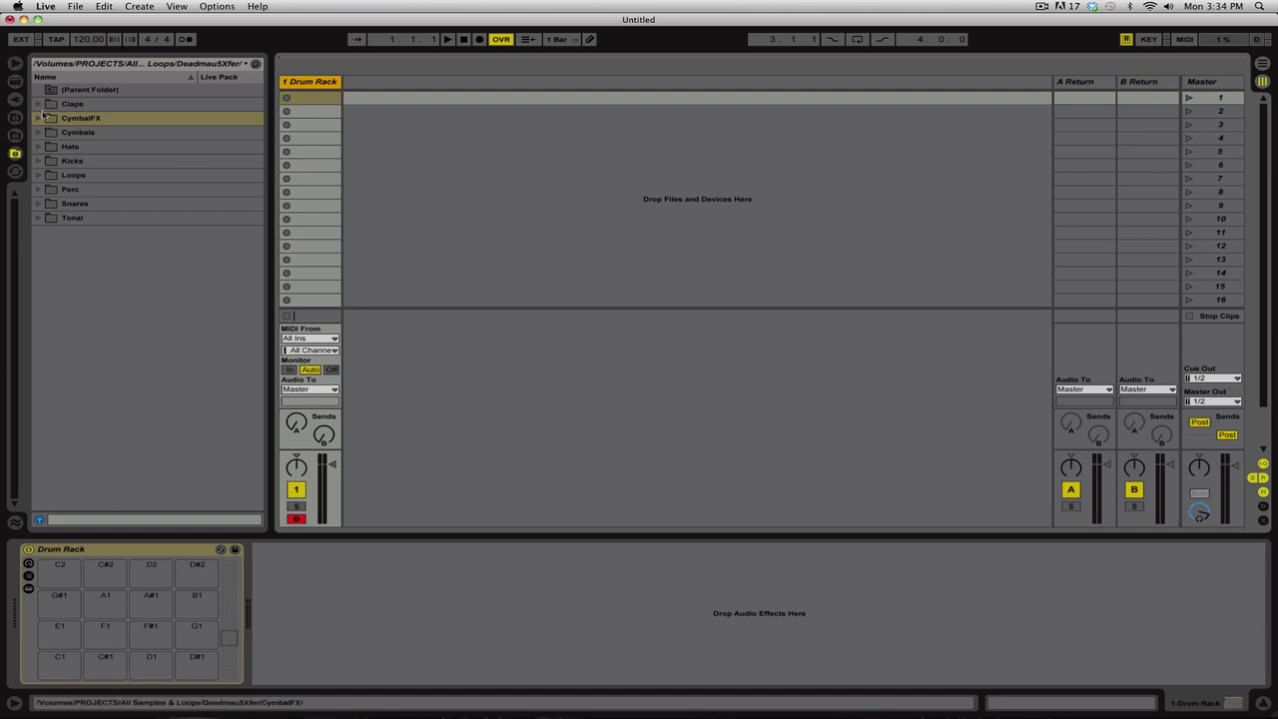
- Open the Analog Kicks folder inside Kicks and audition several of its samples
click(38, 160)
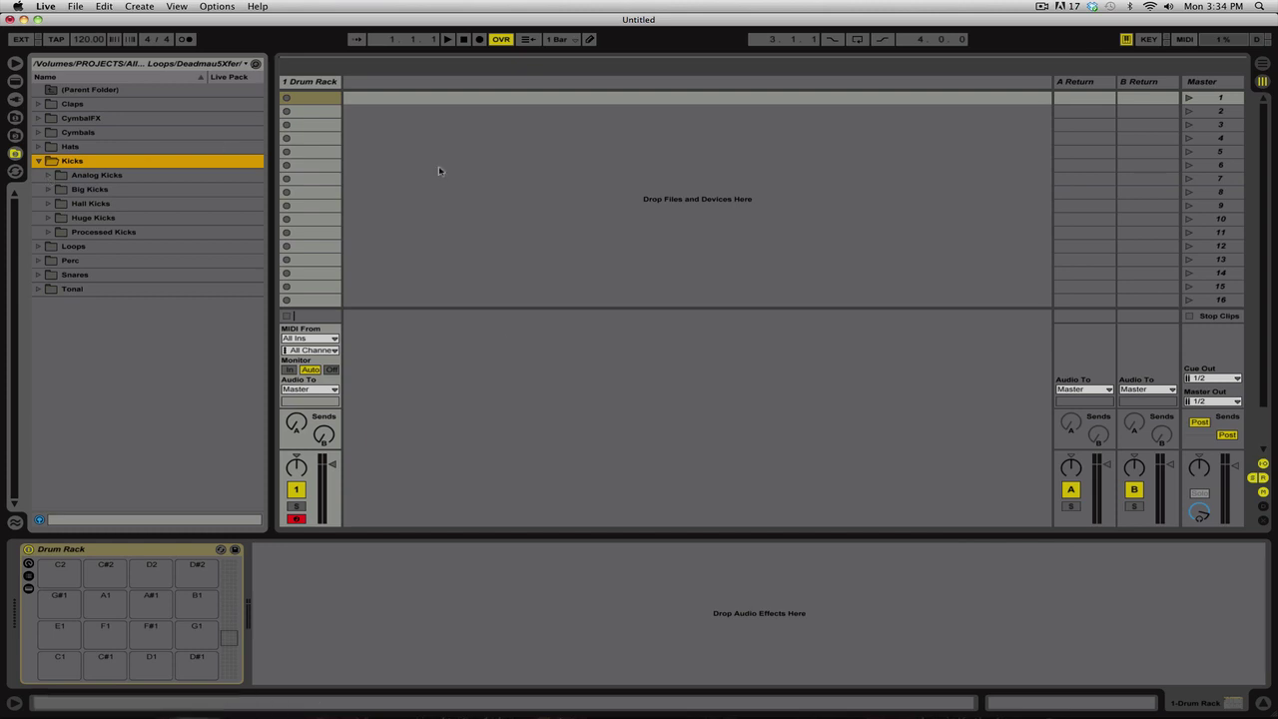
click(50, 177)
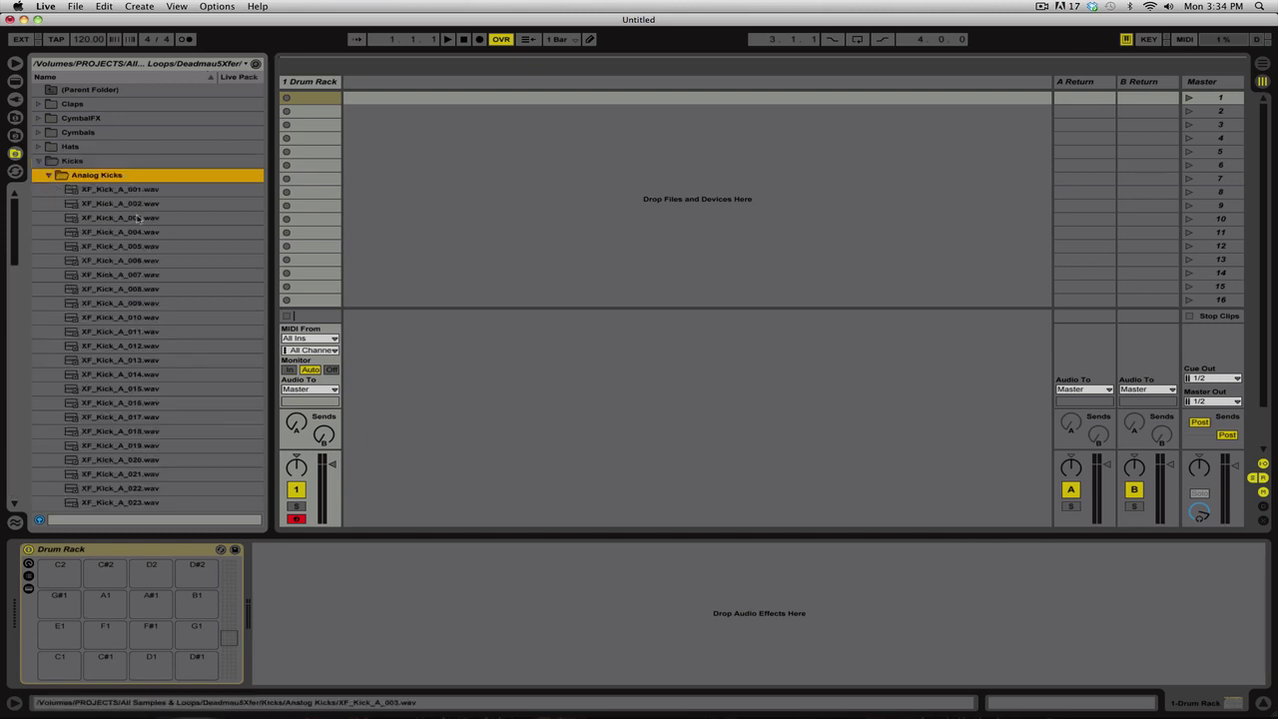
click(140, 218)
click(152, 262)
click(156, 317)
click(165, 344)
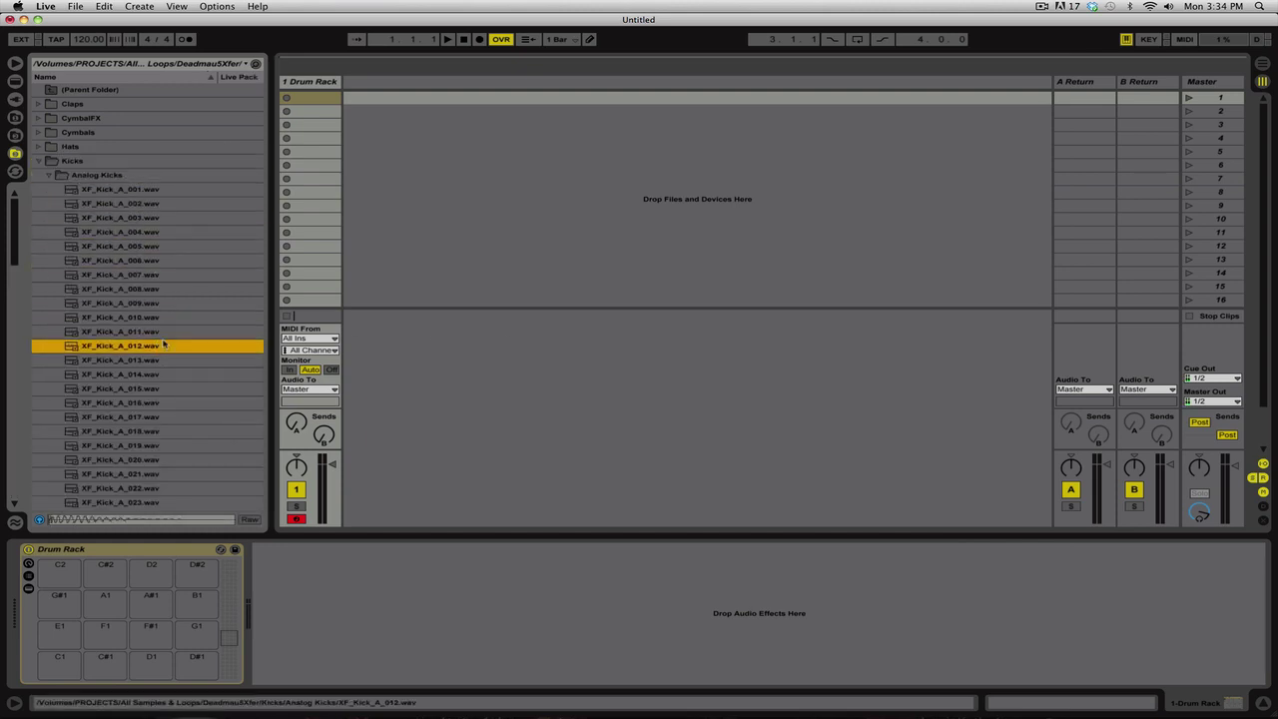
click(160, 331)
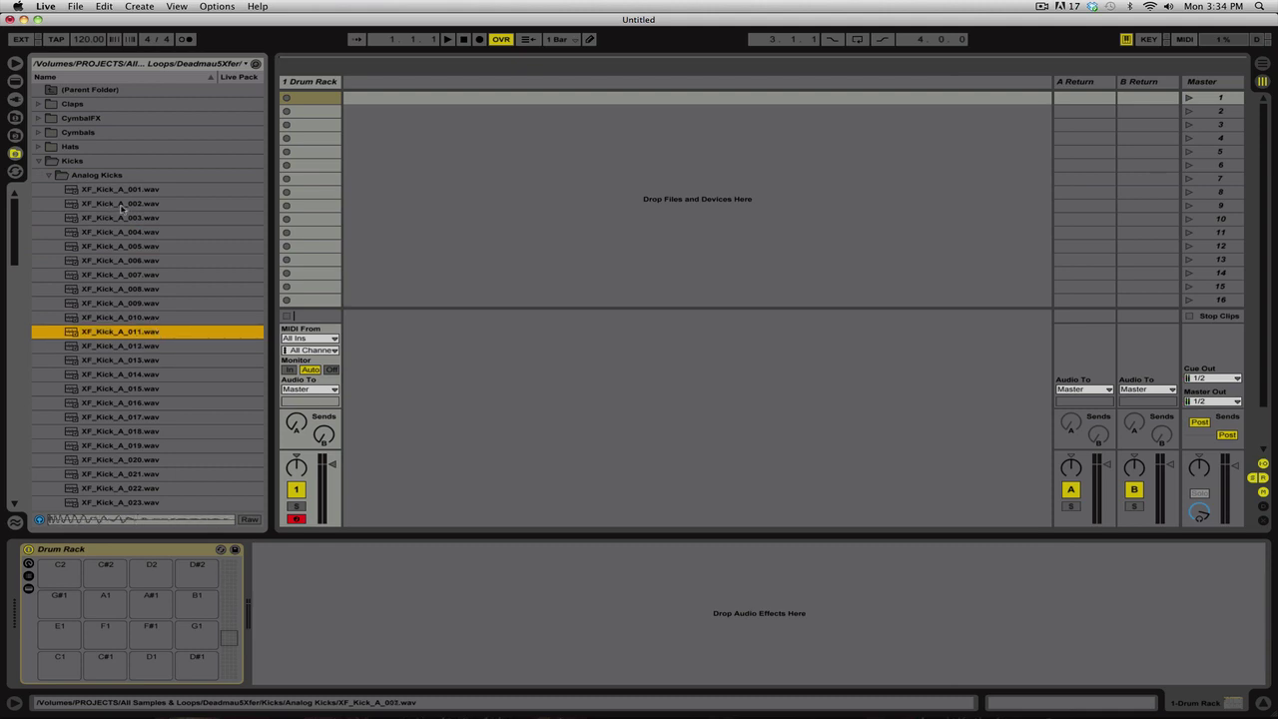
- Audition the analog kicks one after another from XF_Kick_A_002.wav and load XF_Kick_A_017.wav onto drum pad C1
click(122, 206)
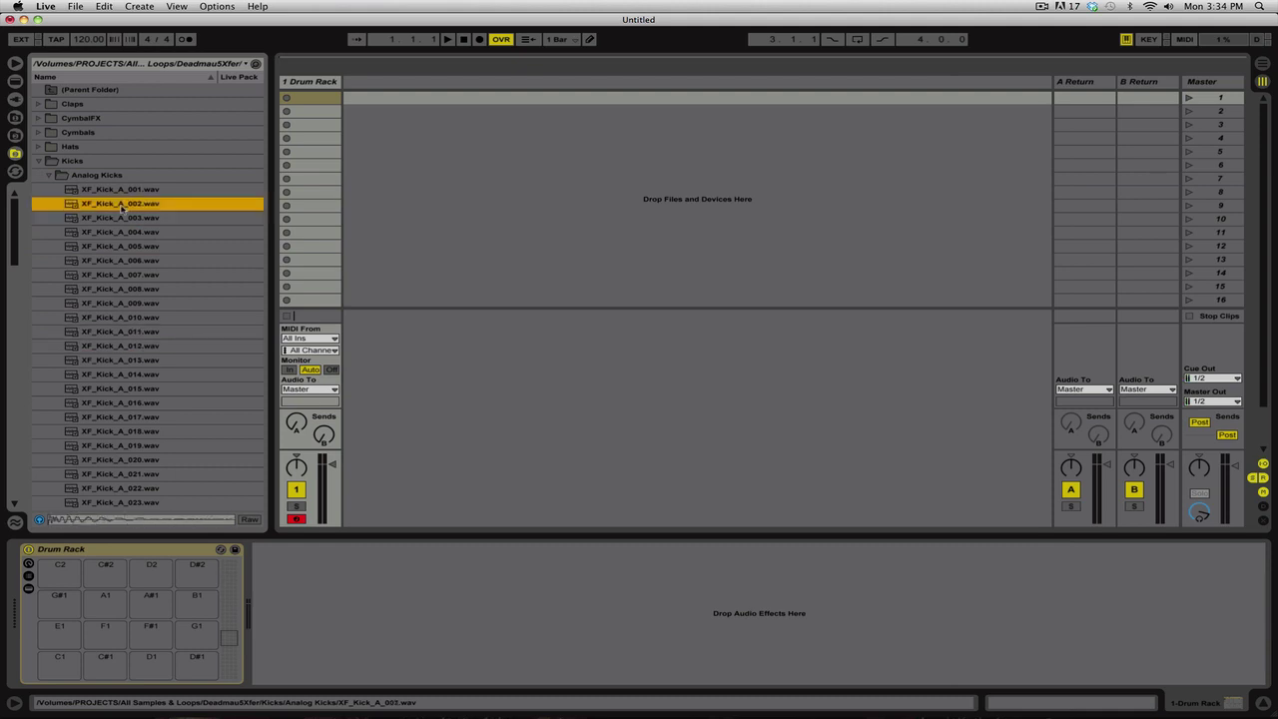
key(Down)
key(Down)
key(Down)
key(Down)
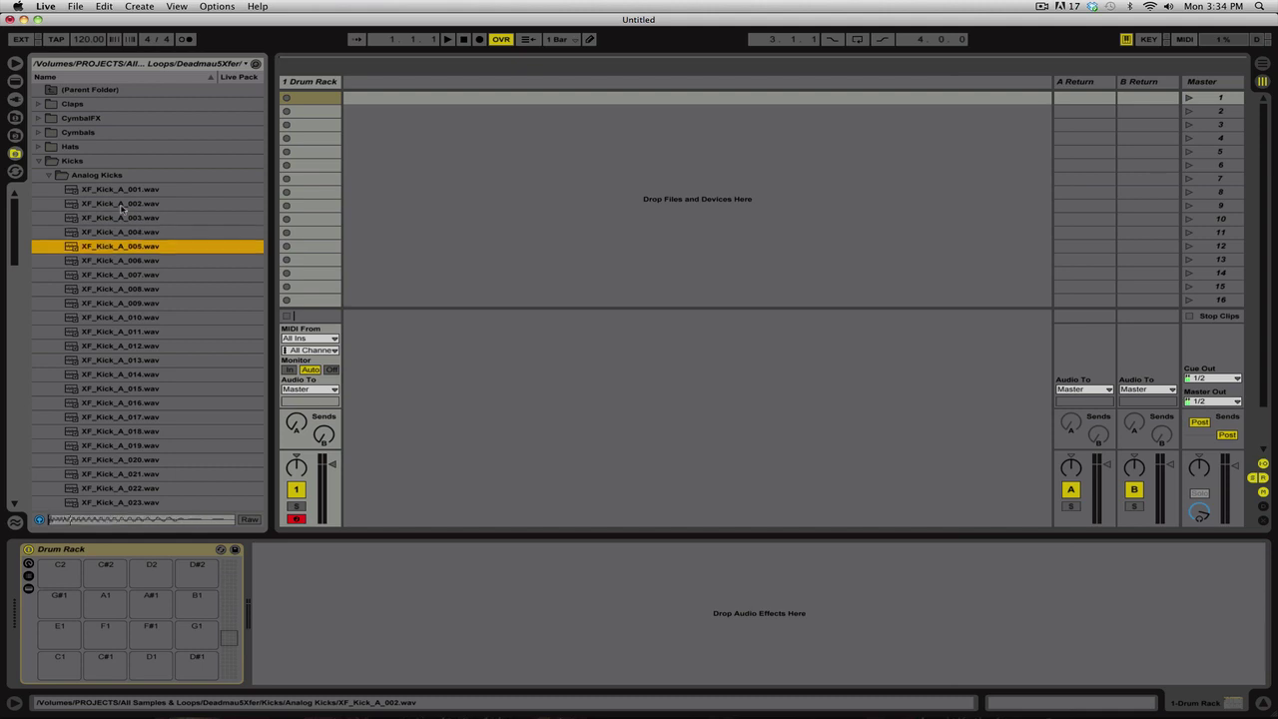
key(Down)
key(Down)
key(Down)
key(Down)
key(Down)
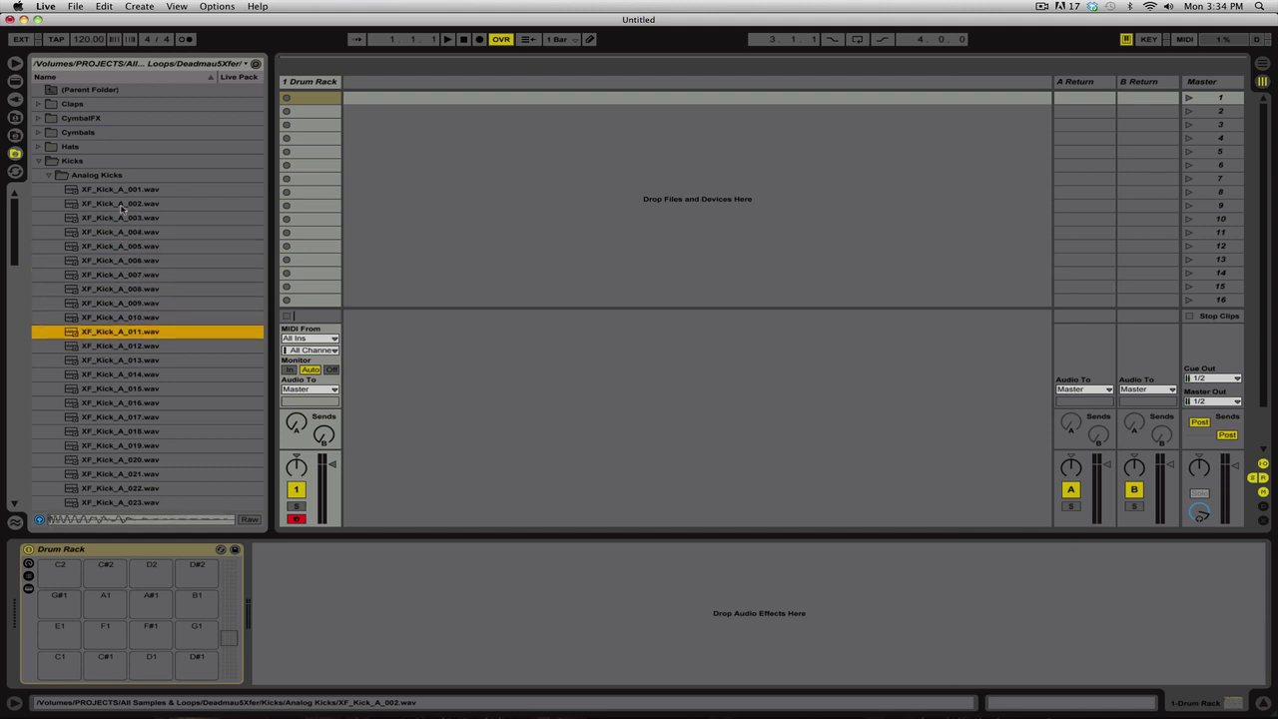
key(Down)
key(Down)
key(Down)
key(Down)
key(Down)
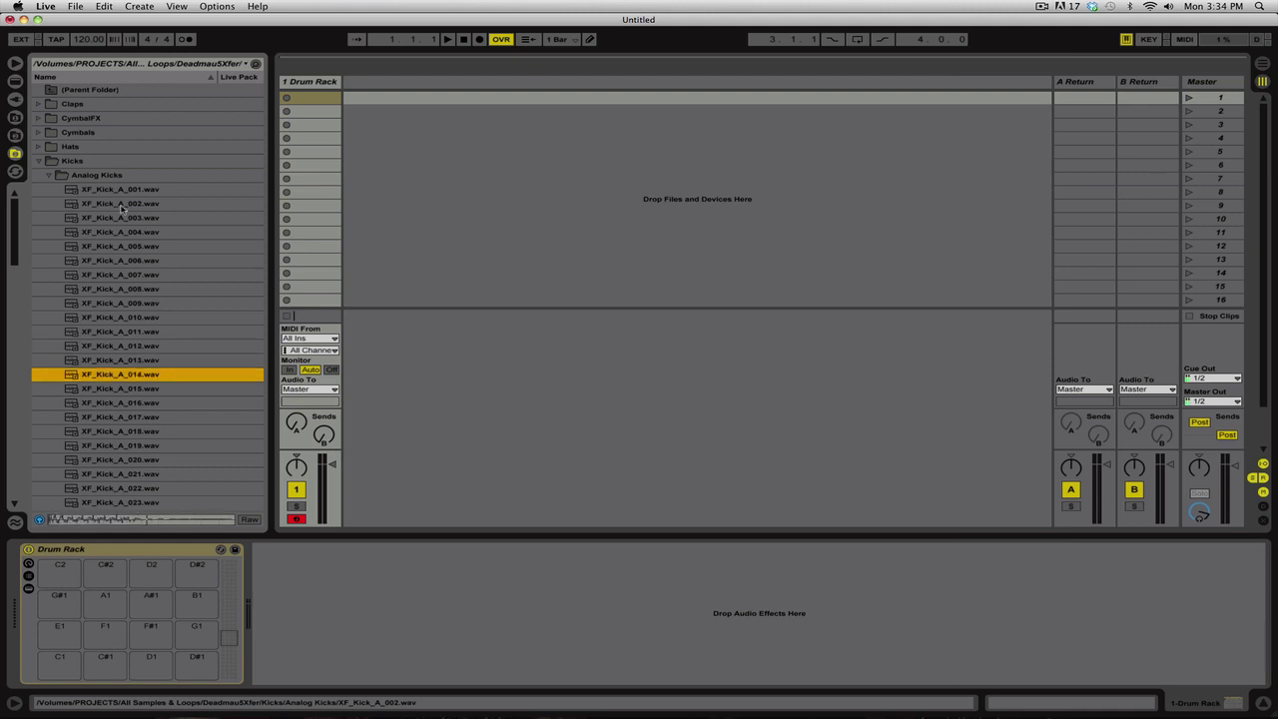
key(Down)
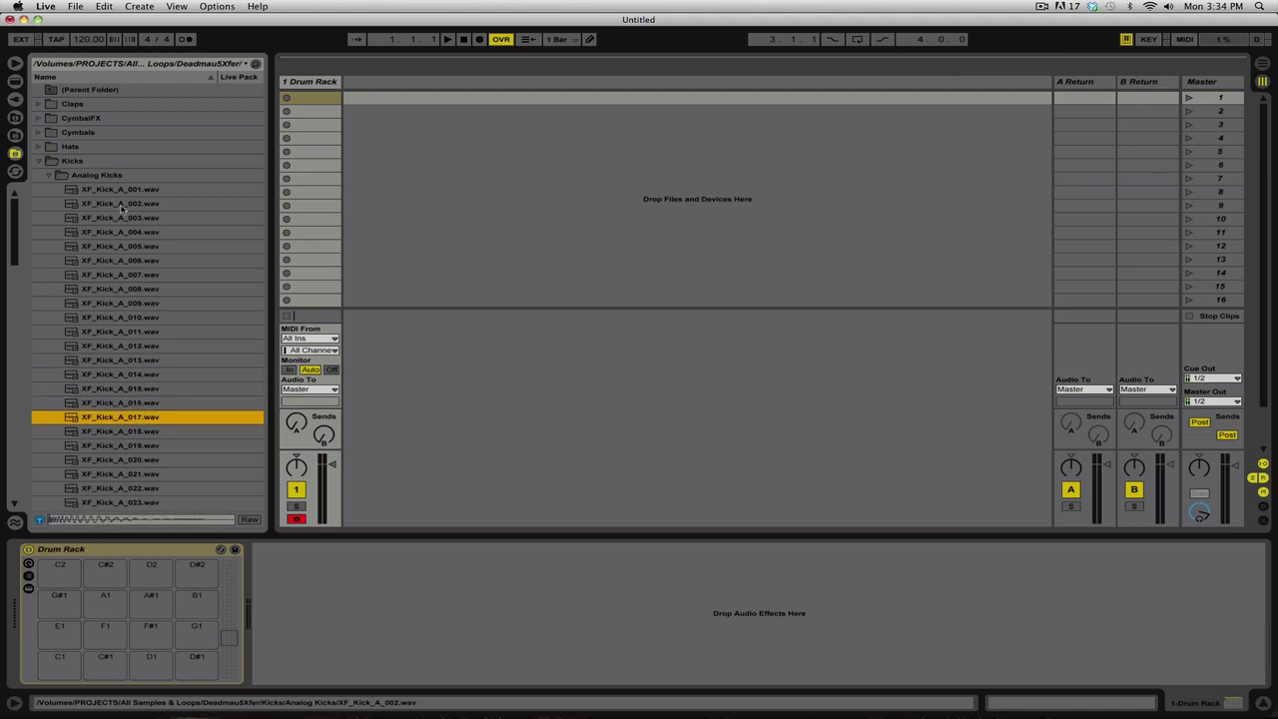
key(Down)
key(Up)
drag(130, 421, 52, 667)
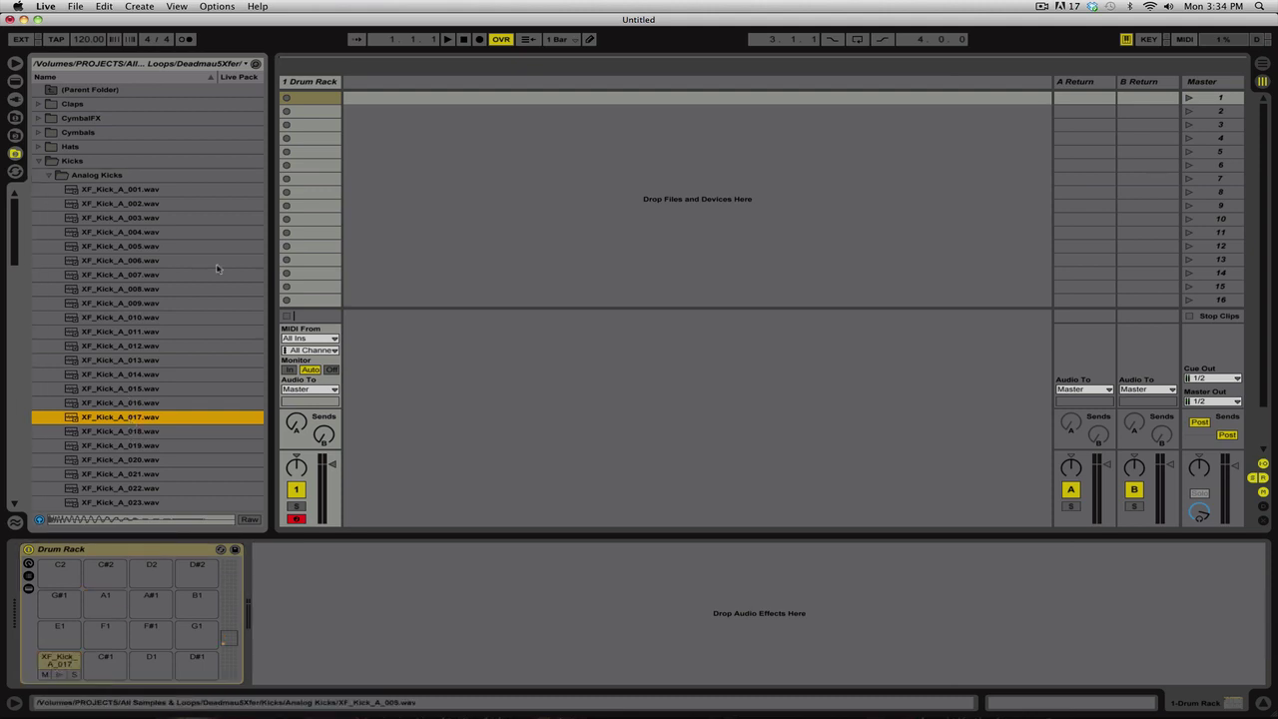
- Rename the C1 drum pad as Kick 1
click(62, 663)
key(super+r)
text(K)
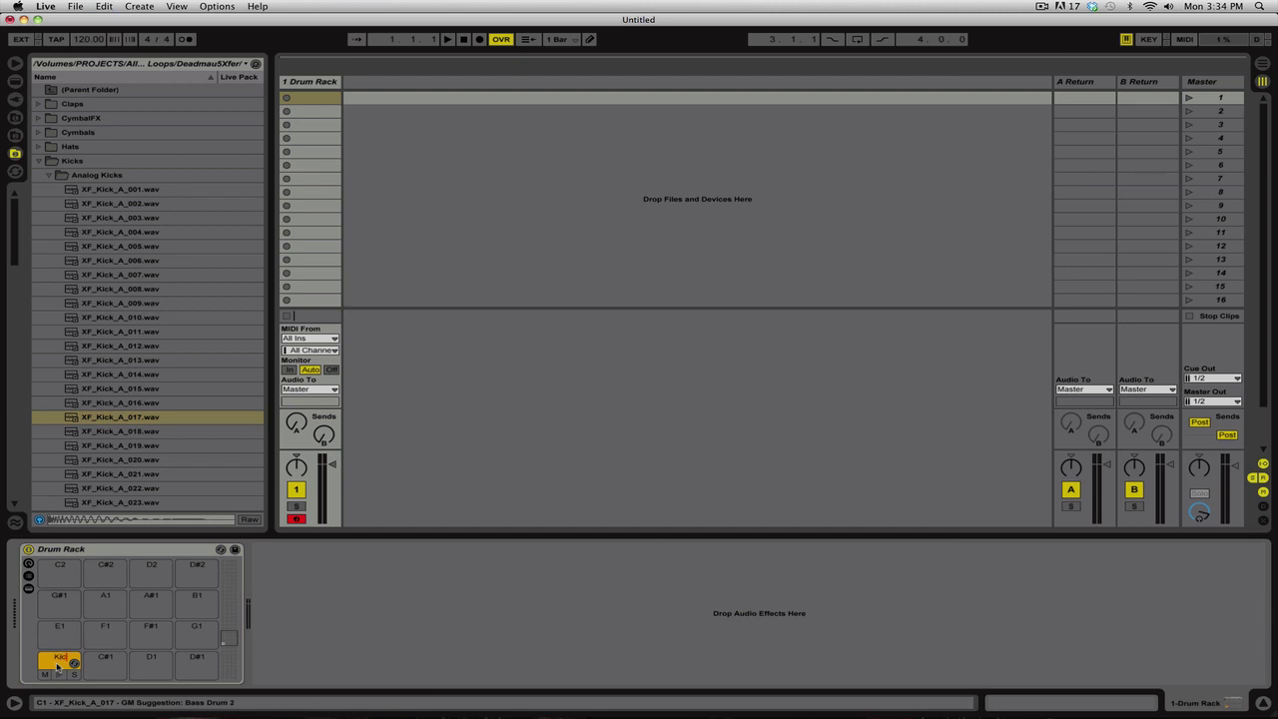
text(ick 1)
key(Return)
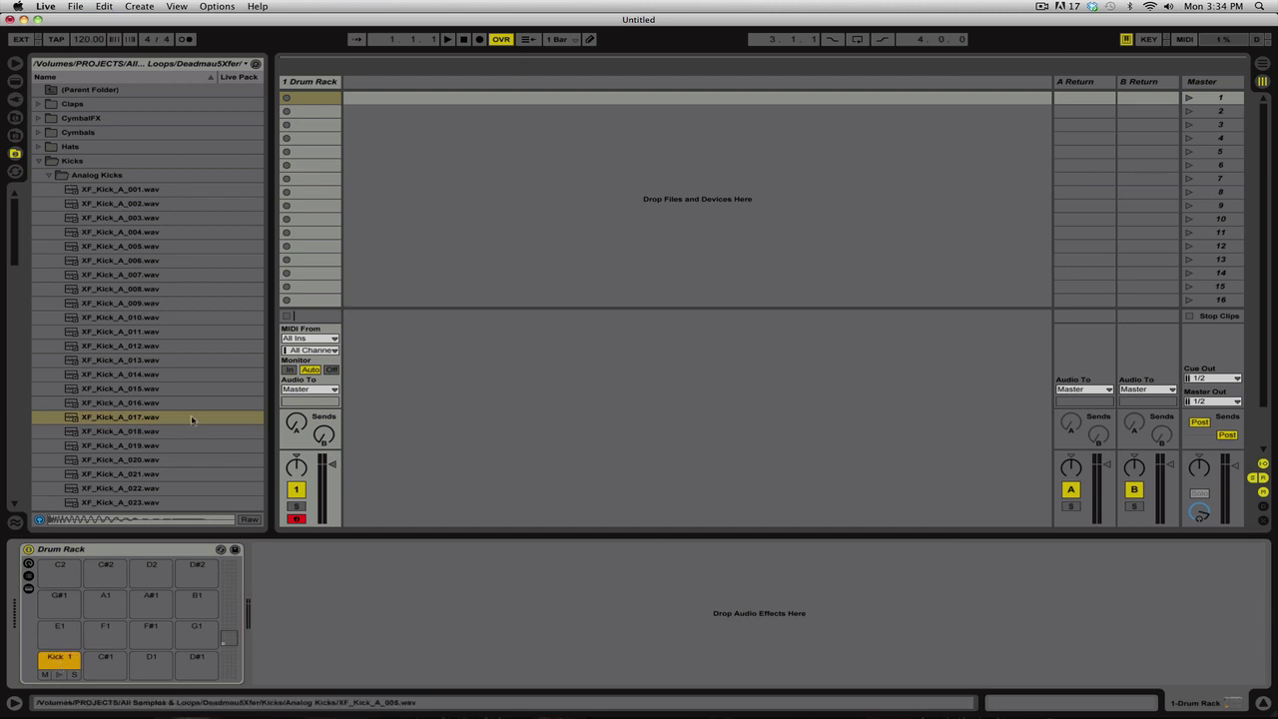
- Close the Analog Kicks folder and audition several samples in the Hall Kicks folder
click(48, 177)
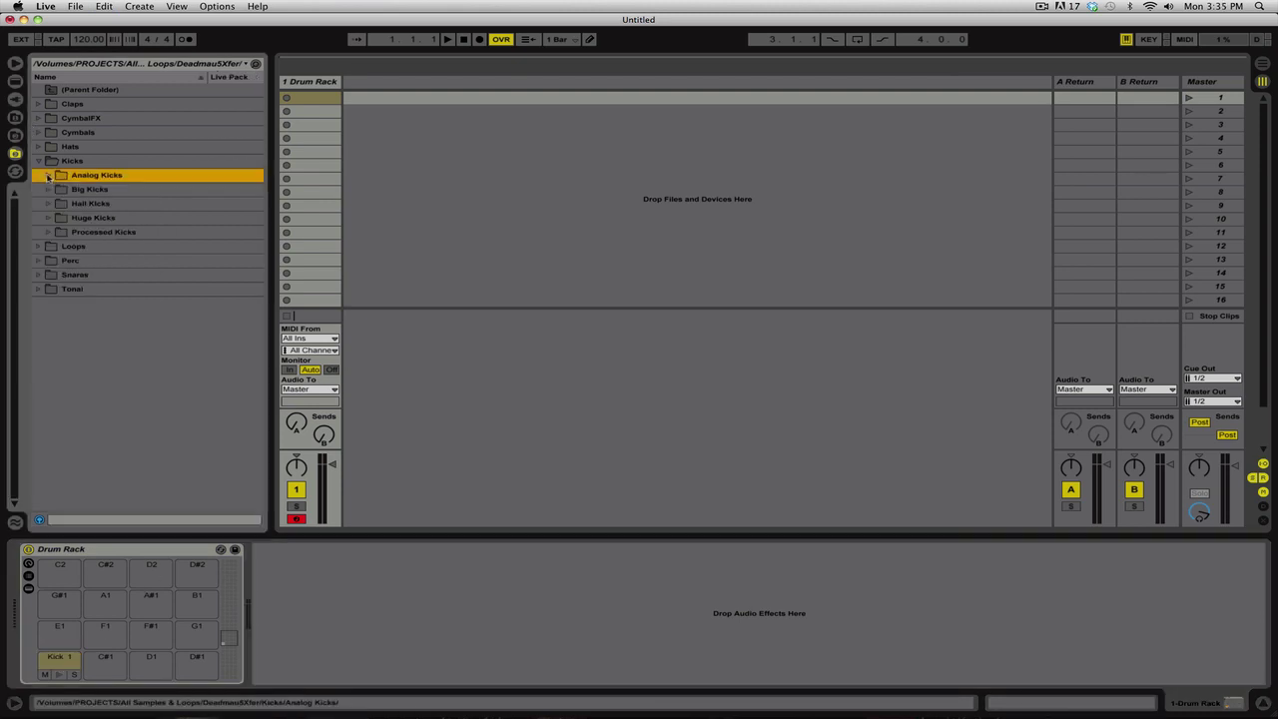
click(50, 232)
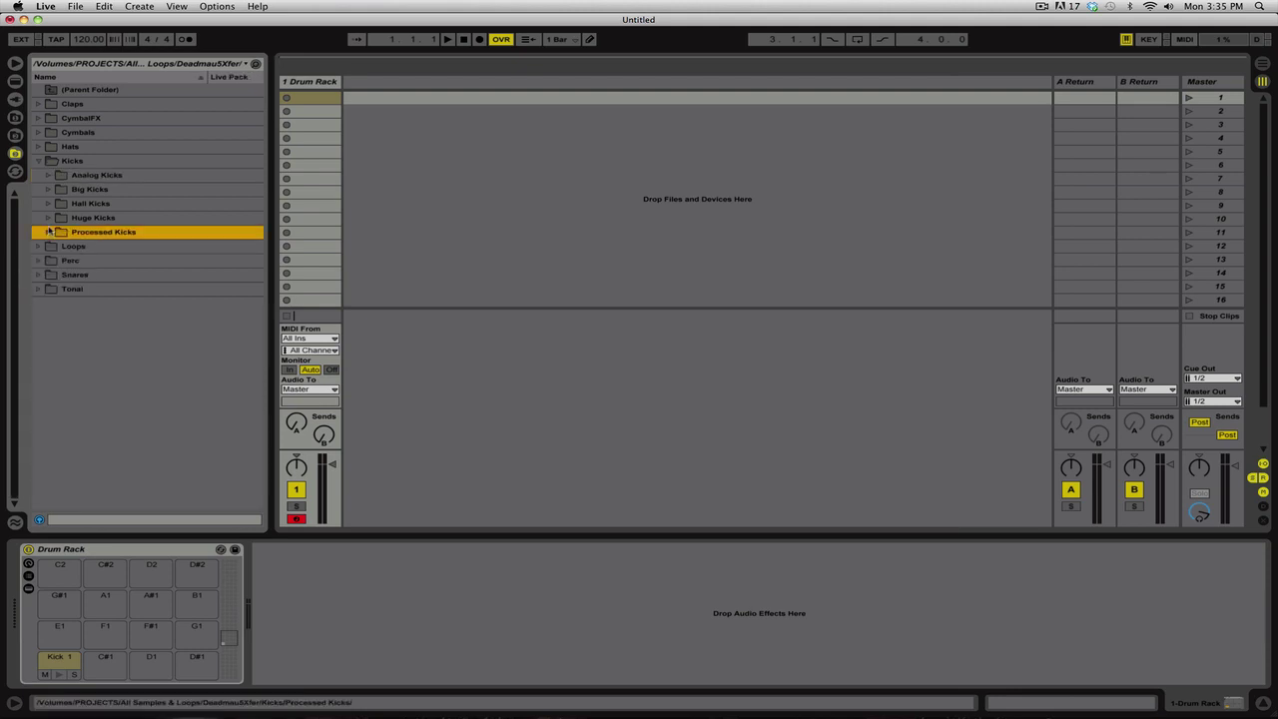
click(48, 204)
click(151, 232)
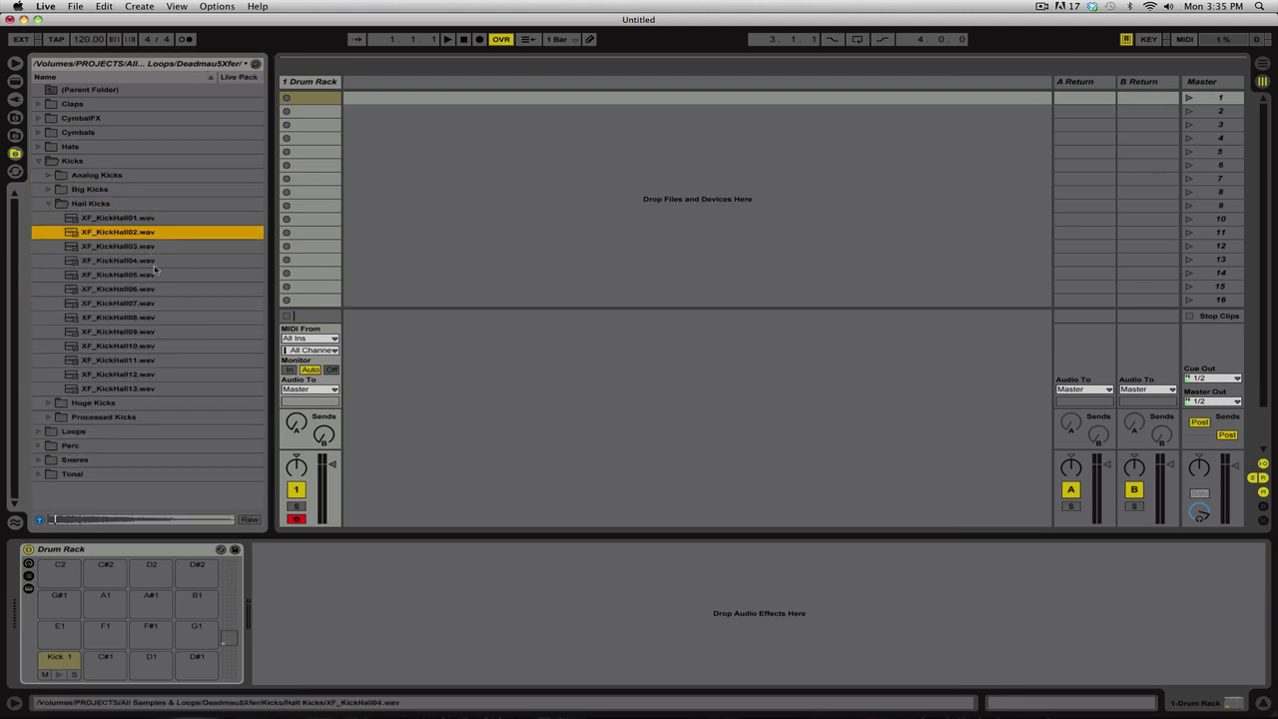
click(155, 262)
click(191, 330)
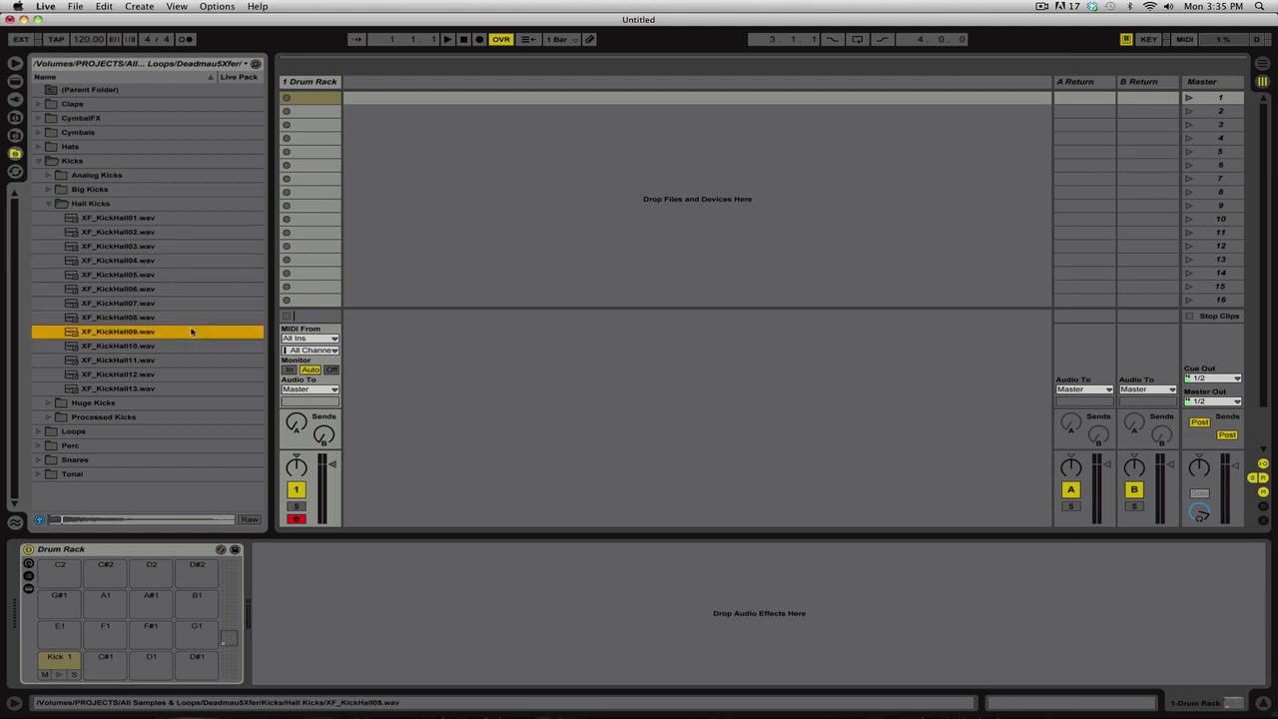
click(188, 345)
click(186, 359)
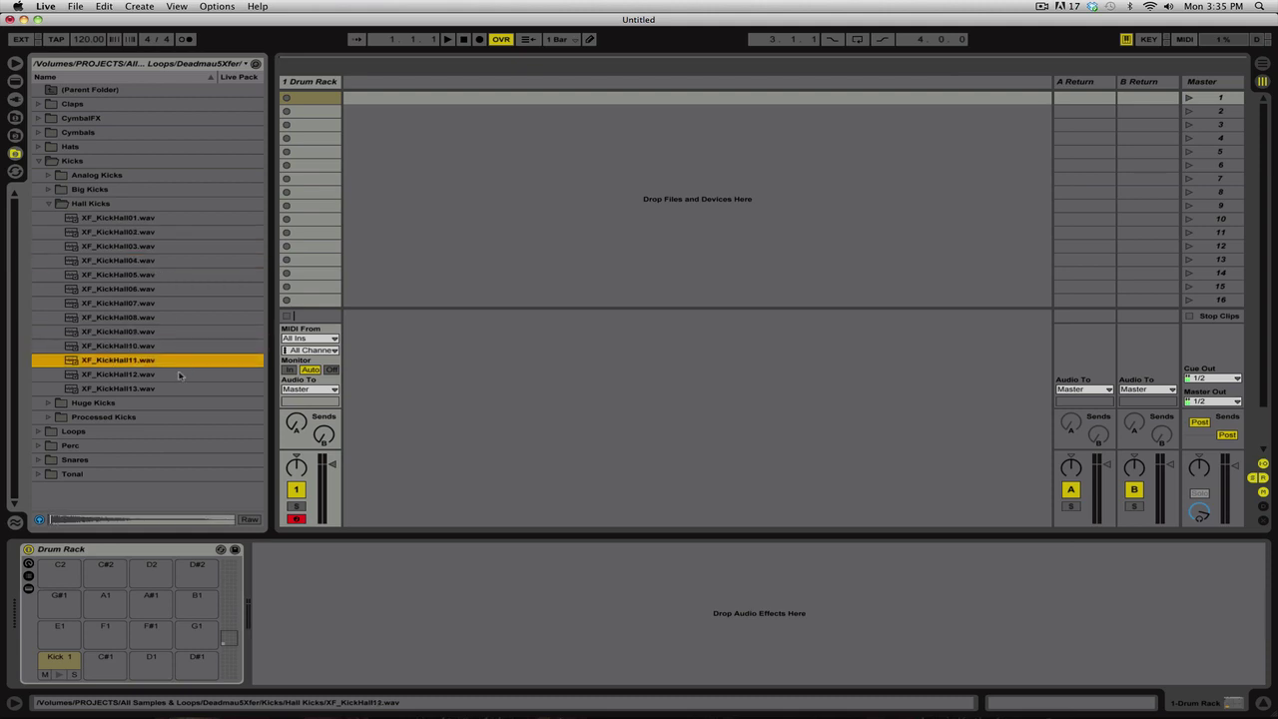
click(179, 373)
click(171, 389)
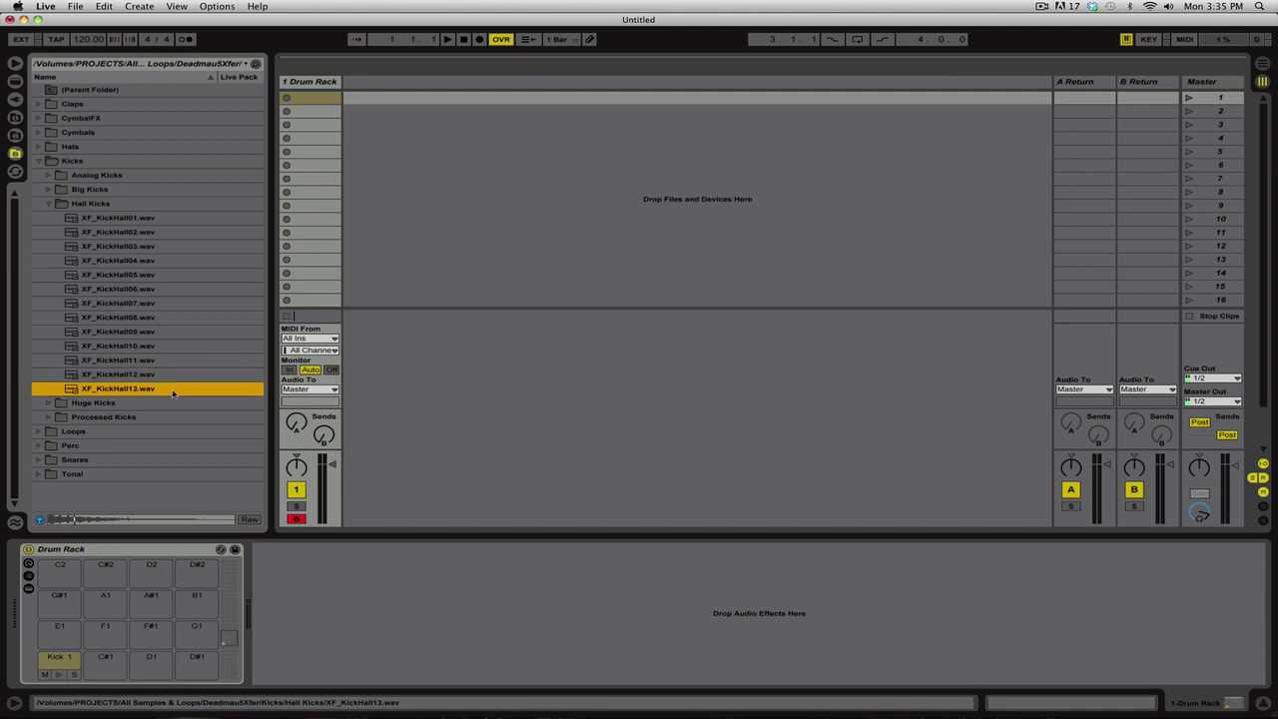
- Preview XF_KickHall01.wav and load it onto drum pad C#1
click(102, 219)
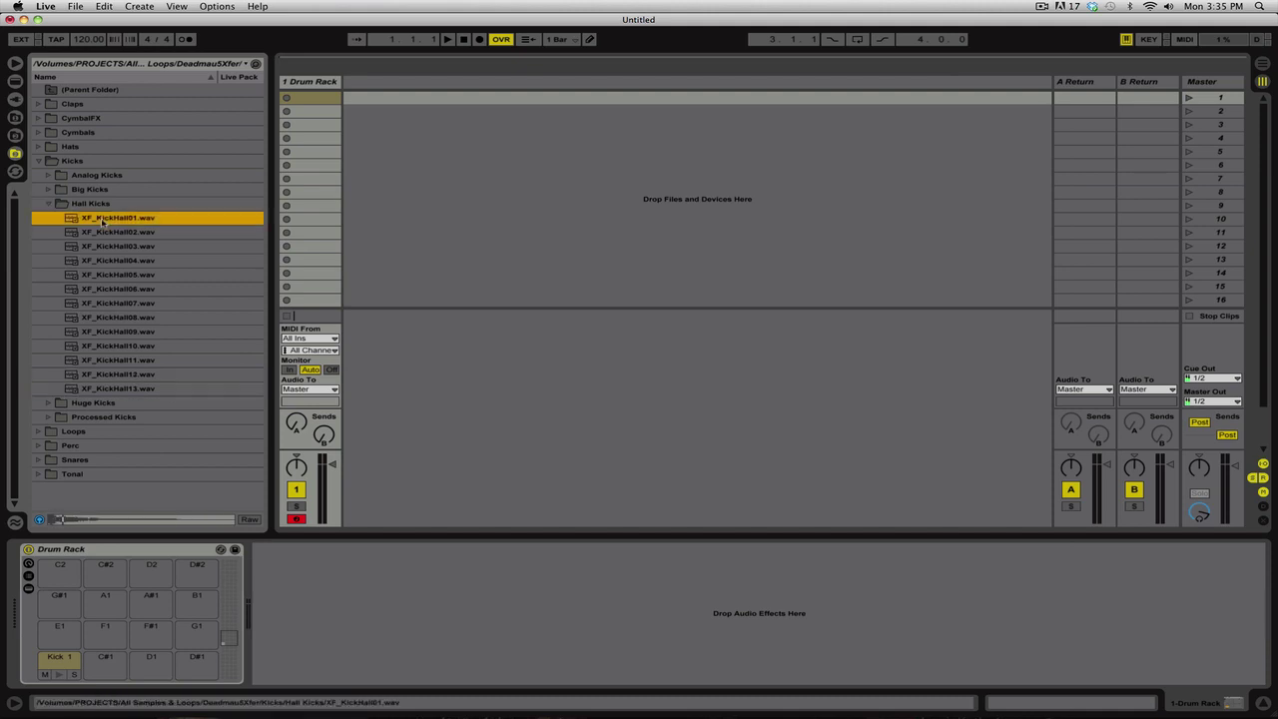
drag(102, 222, 106, 671)
click(95, 204)
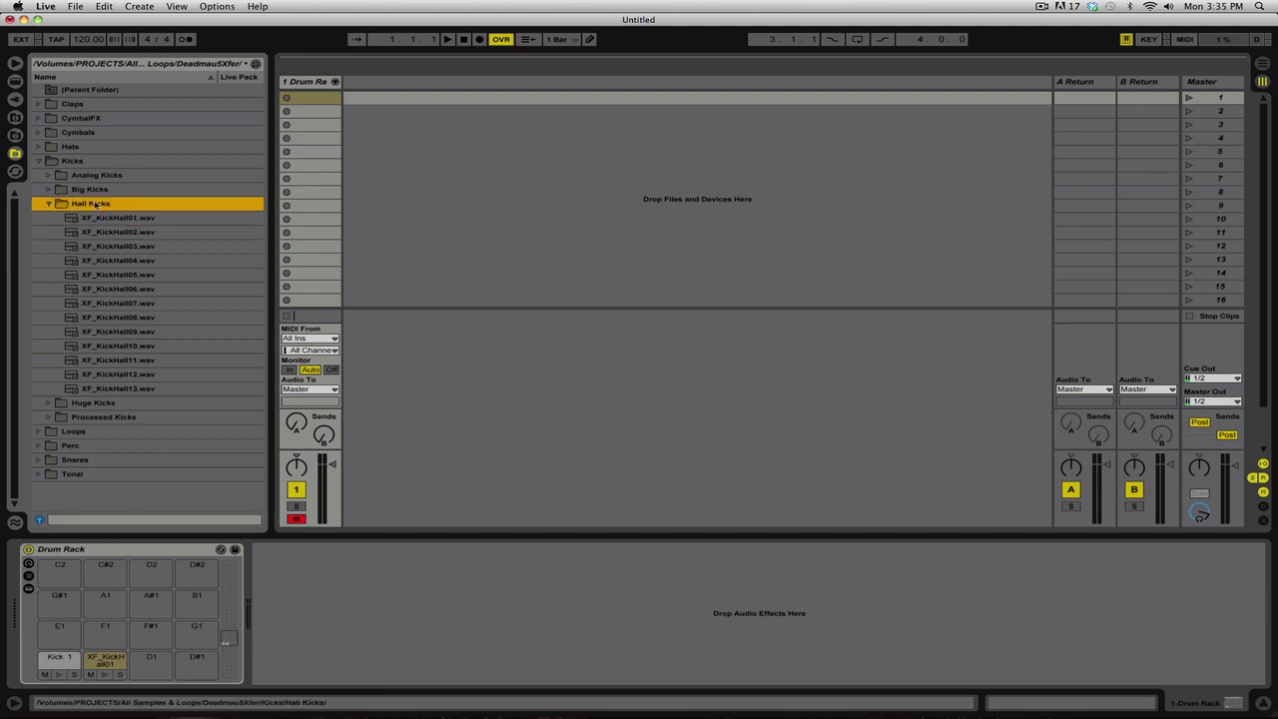
- Rename the C#1 drum pad as Kick Hall 2
click(104, 661)
key(super+r)
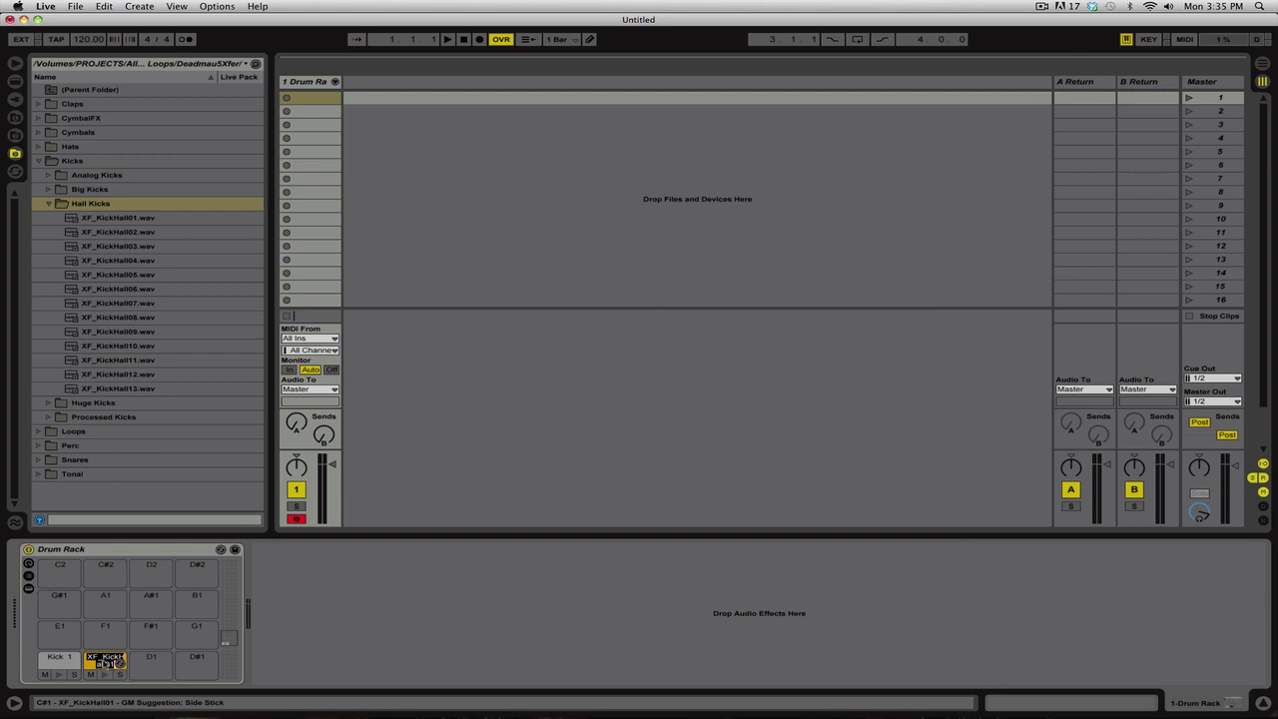
text(Kick Hall 2)
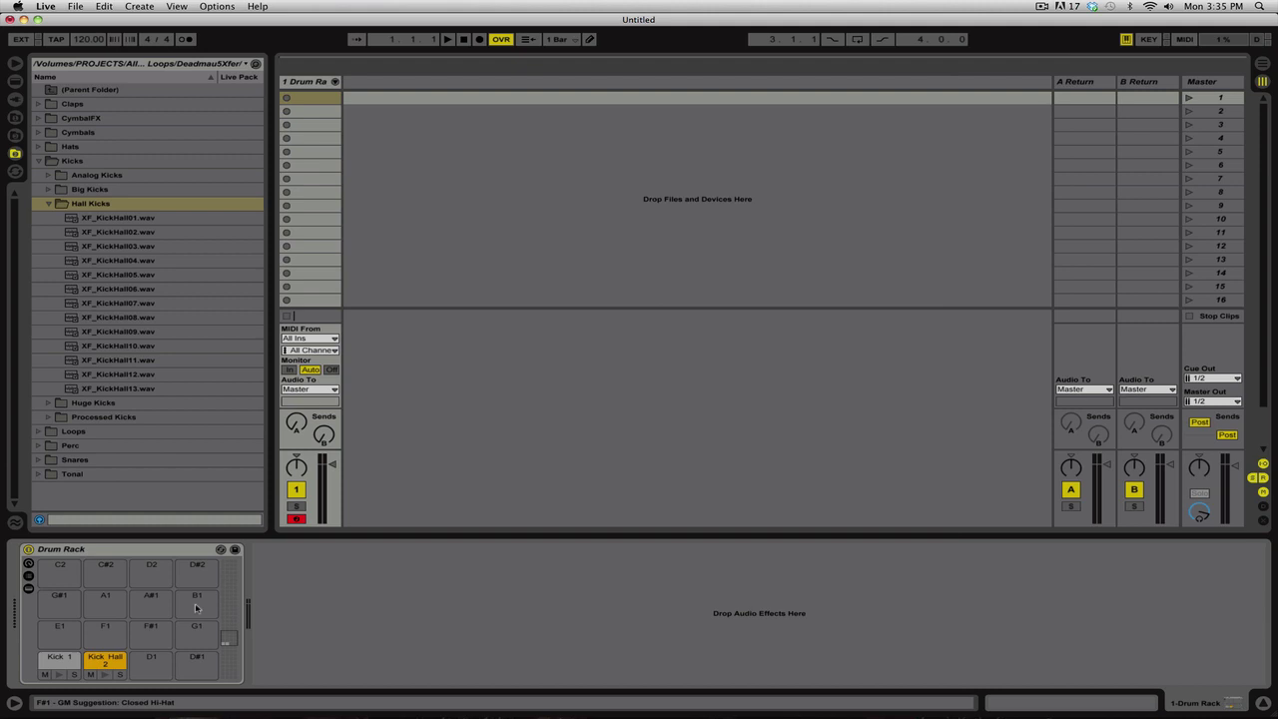
- Collapse the Kicks folders and audition the Classic Claps samples, including XF_clapC17.wav and XF_clapC01.wav to XF_clapC07.wav
click(48, 204)
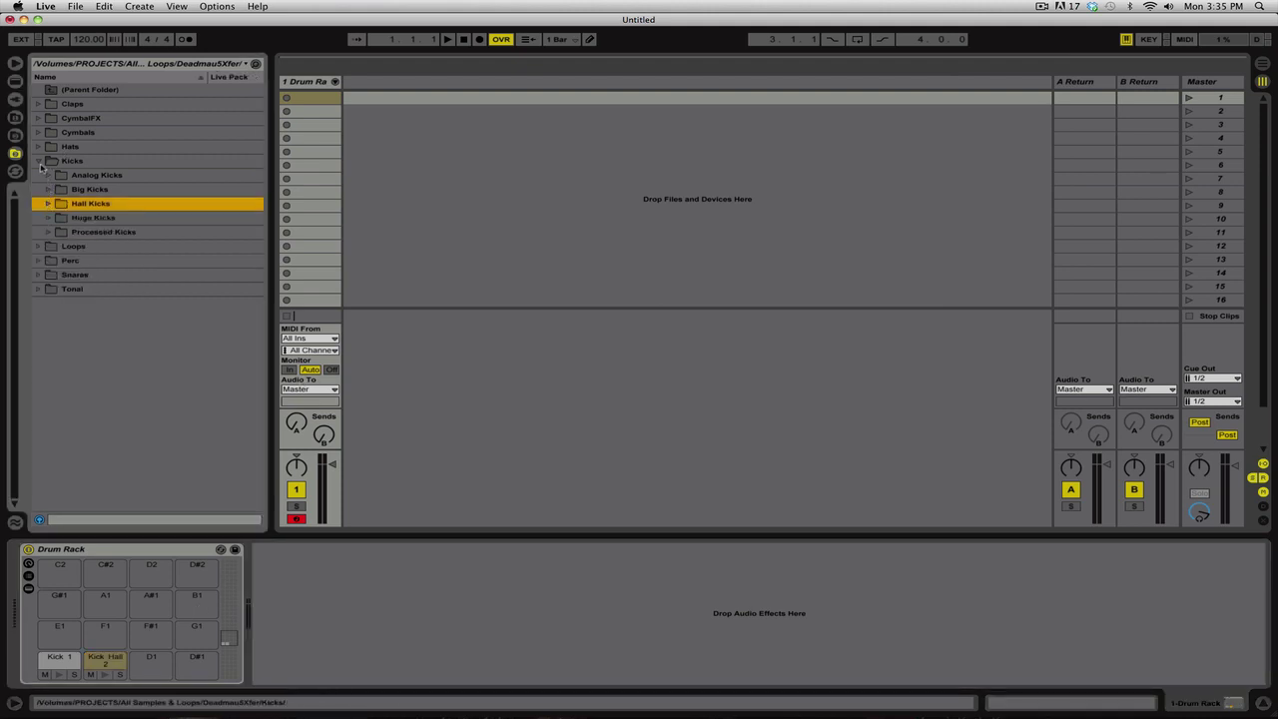
click(39, 163)
click(39, 104)
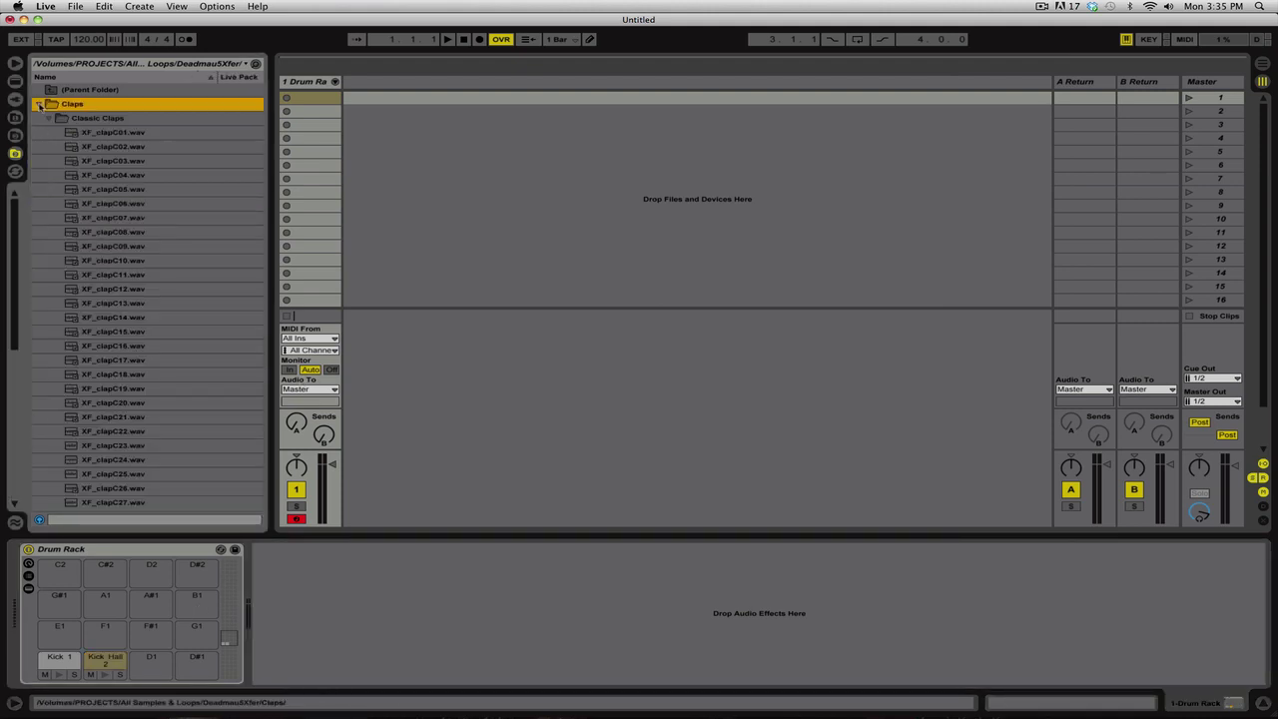
click(132, 361)
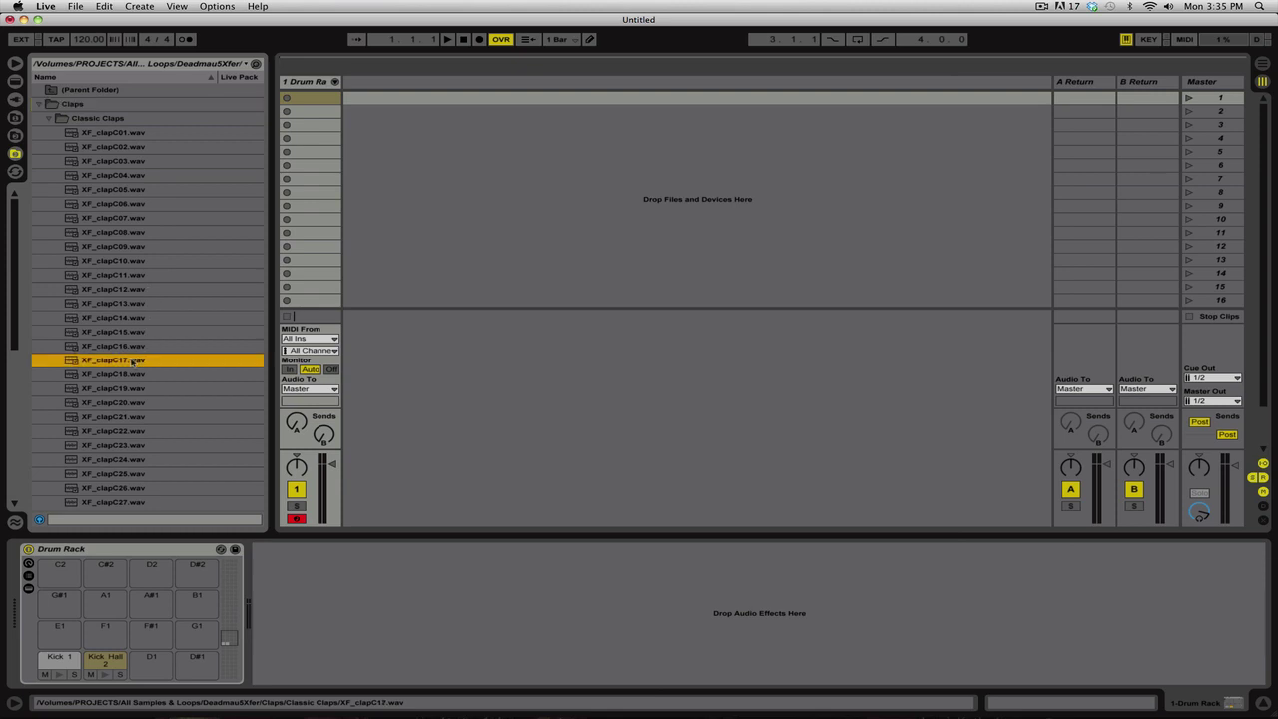
click(124, 133)
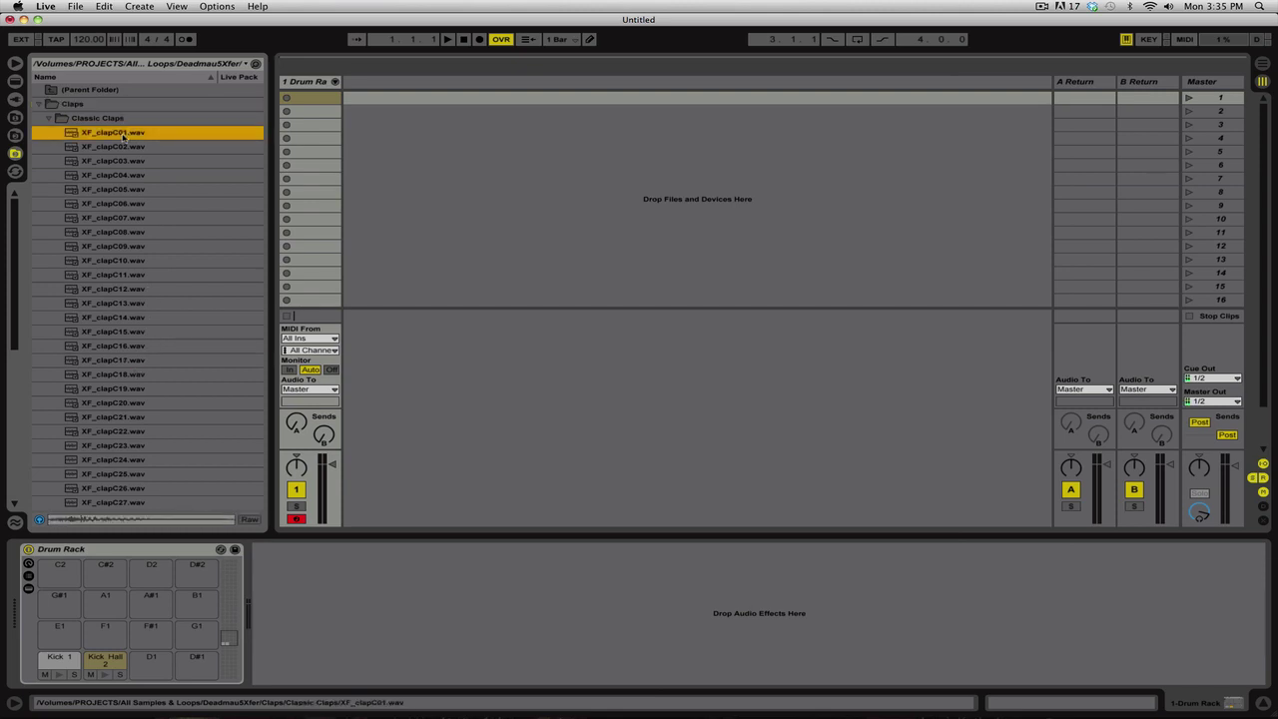
key(Down)
key(Down)
key(Down)
key(Down)
key(Down)
key(Down)
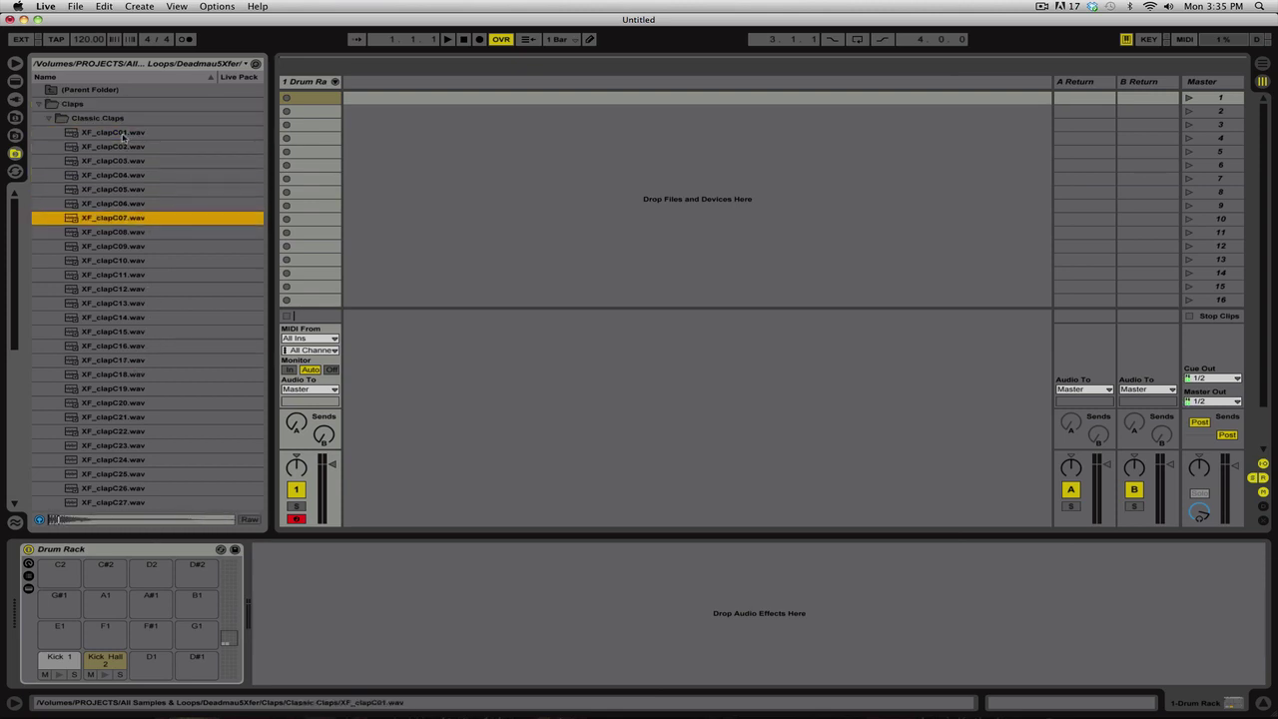
- Load XF_clapC07.wav onto drum pad E1 and XF_clapC17.wav onto drum pad F1
drag(114, 219, 70, 646)
drag(120, 362, 107, 635)
- Rename the E1 drum pad as Clap 1 and the F1 drum pad as Clap 2
click(51, 632)
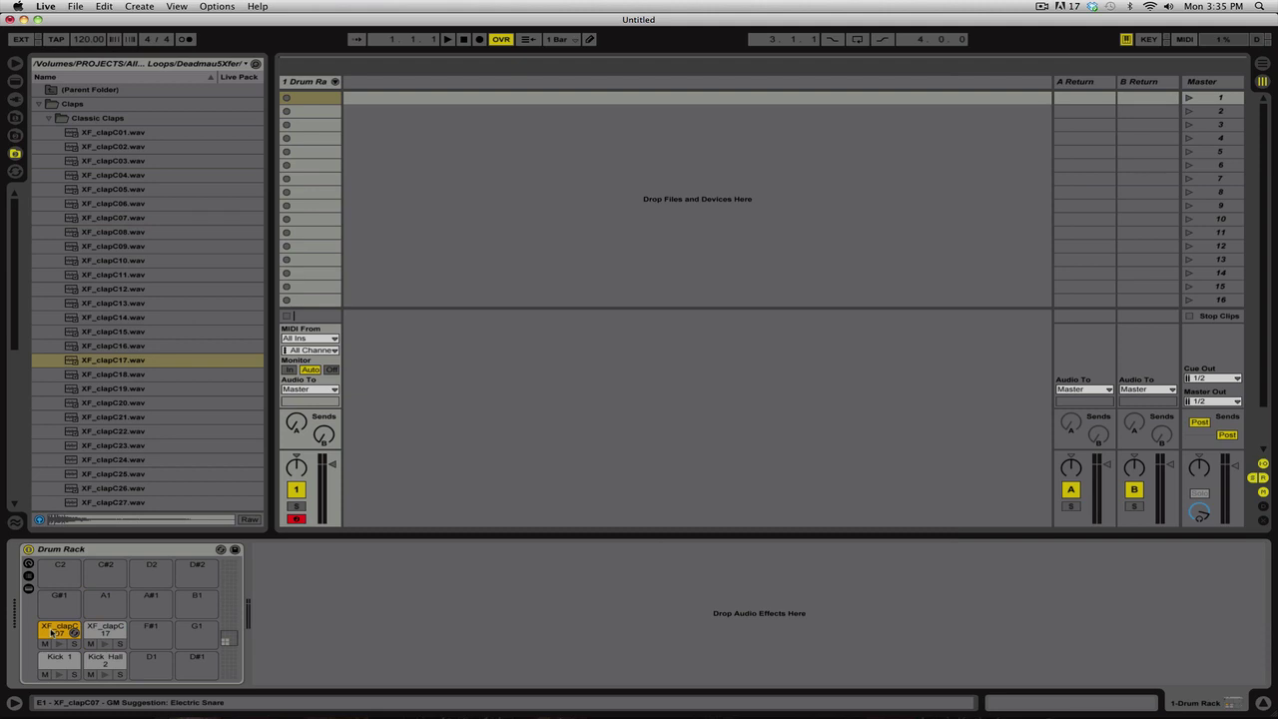
key(super+r)
text(Clap 1)
click(108, 627)
key(super+r)
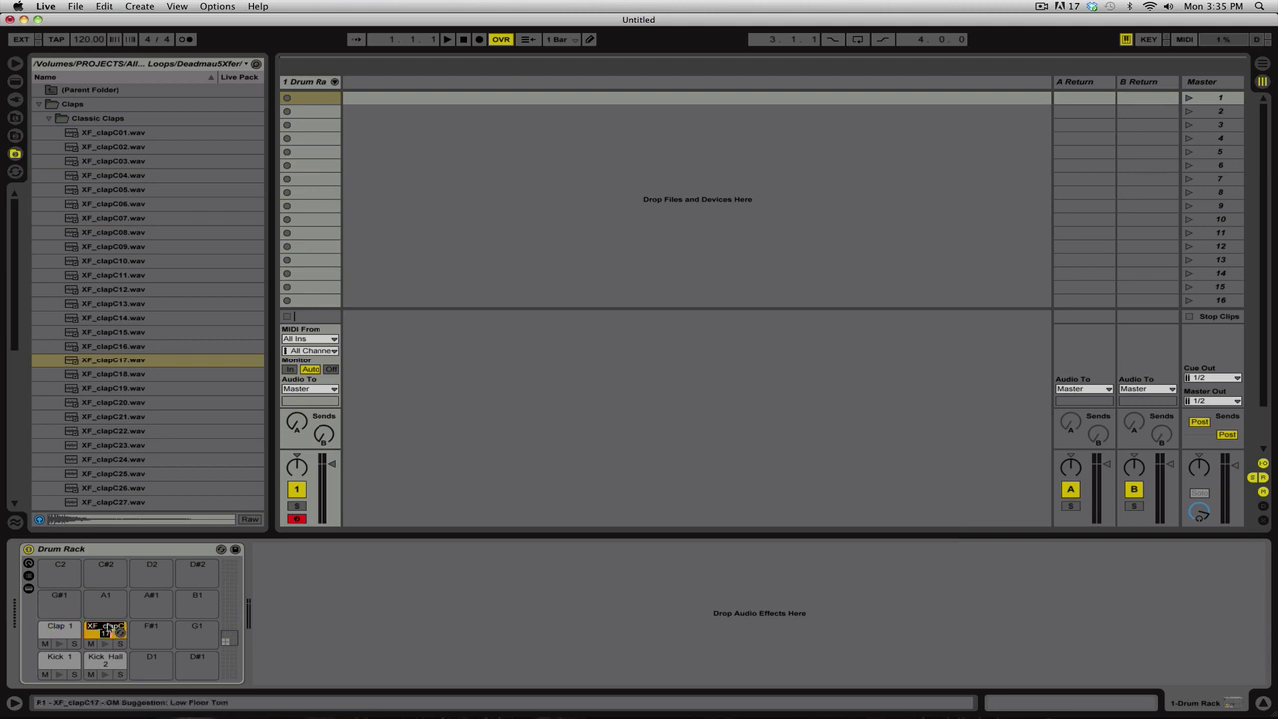
text(Clap 2)
key(Return)
- Collapse the Classic Claps and Claps folders in the sample list
click(50, 121)
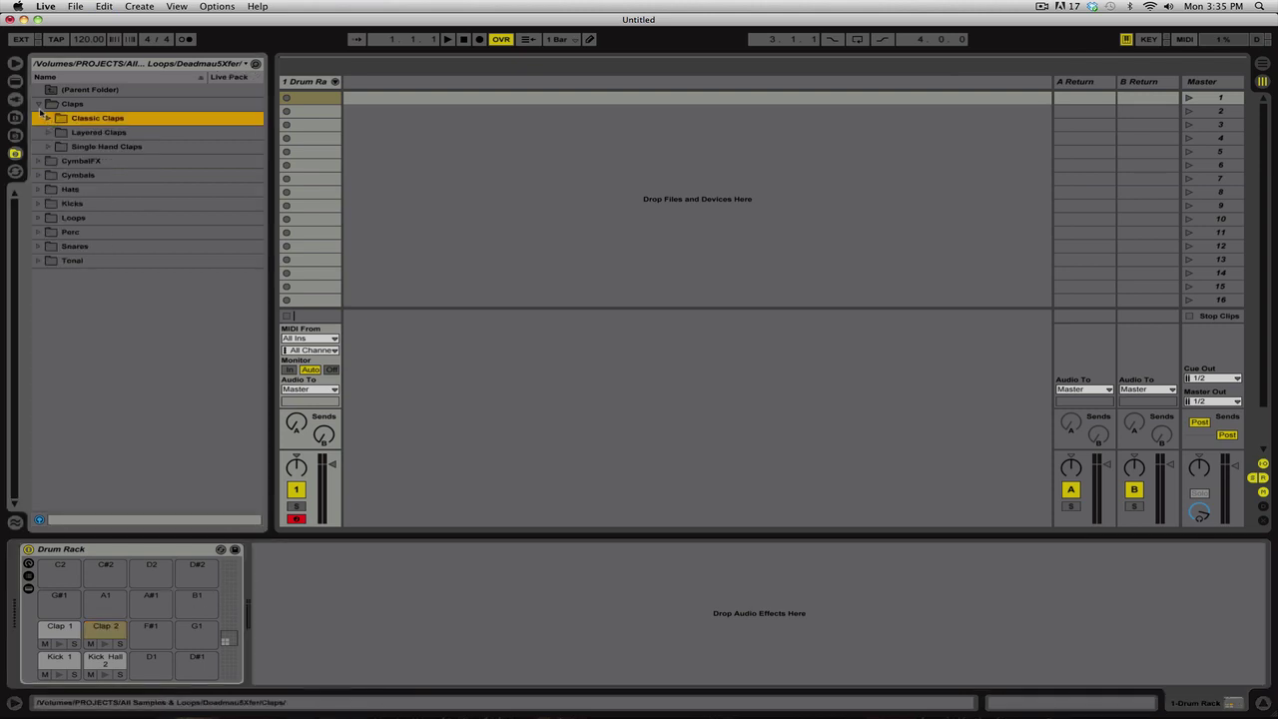
click(39, 105)
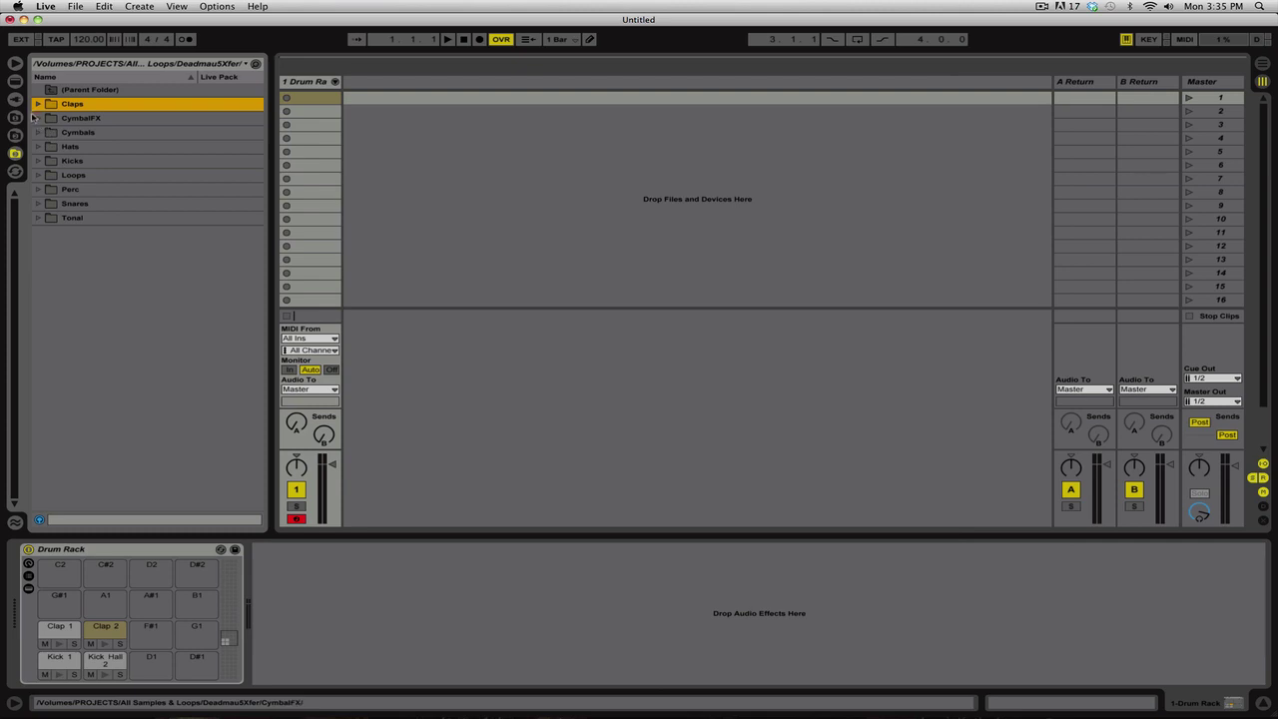
- Audition the Analog samples in the Hats folder and load XF_HatAna02.wav onto drum pad C2
click(39, 146)
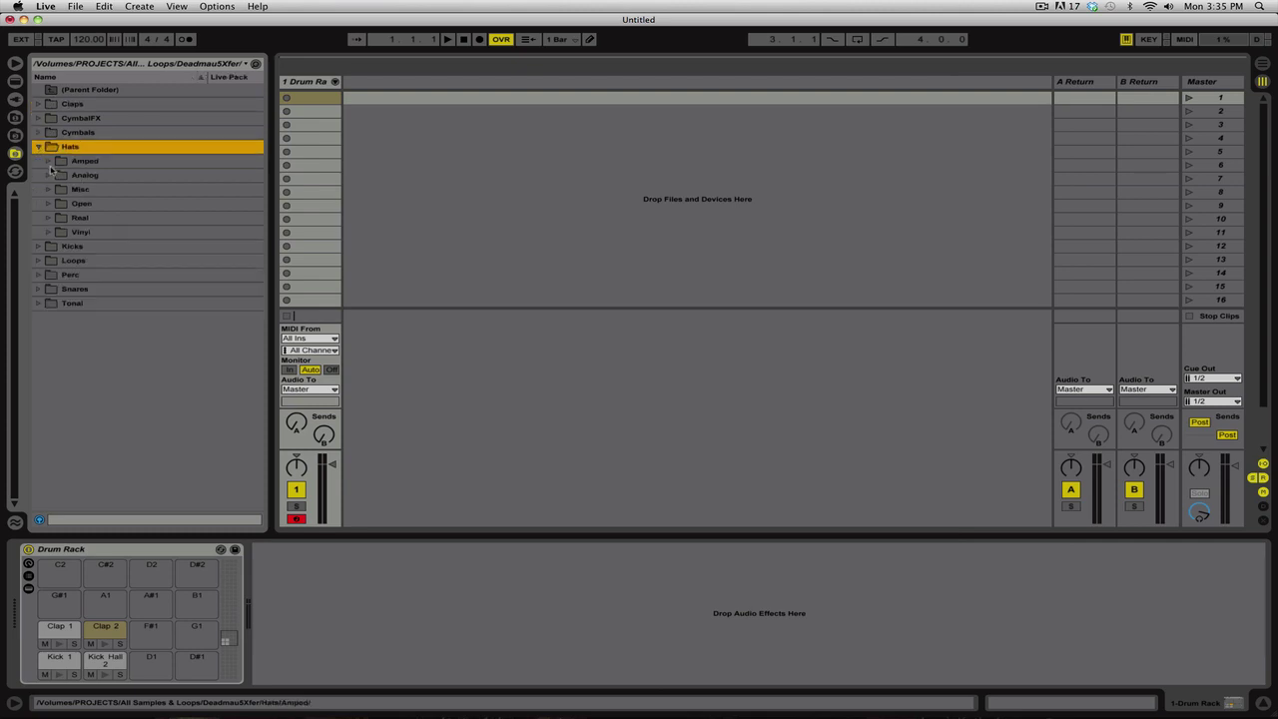
click(49, 174)
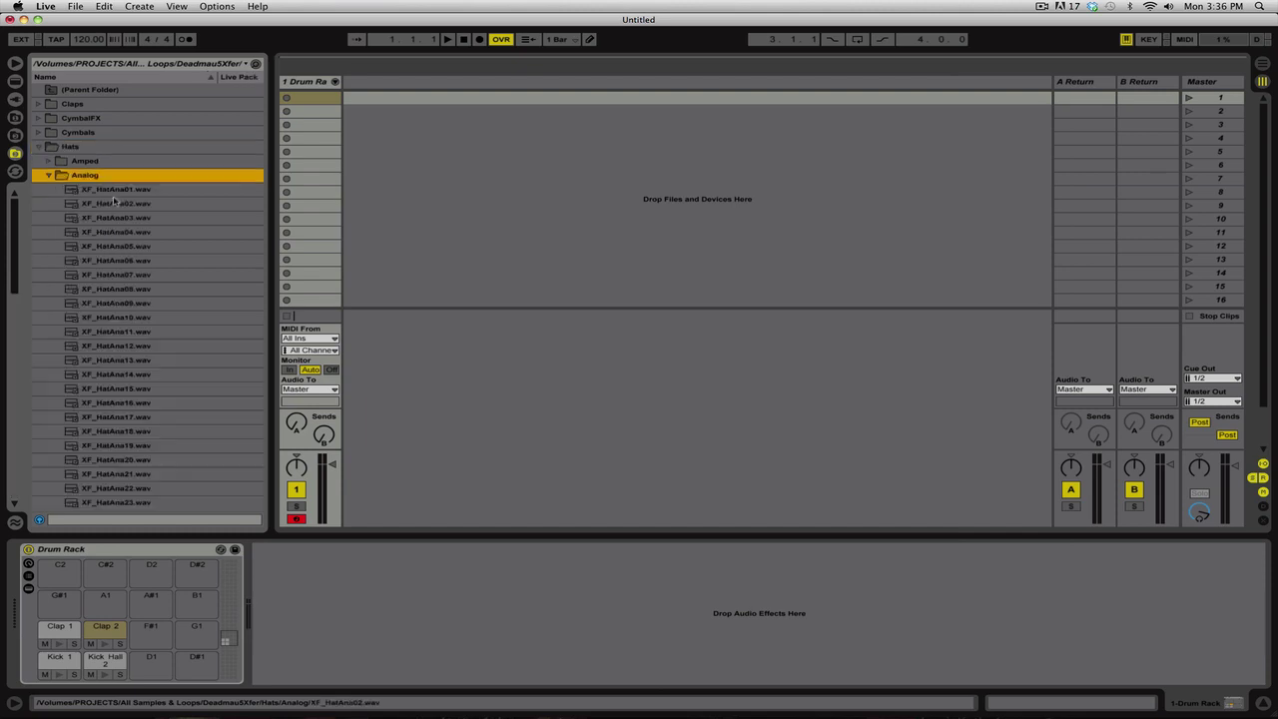
click(114, 202)
click(125, 190)
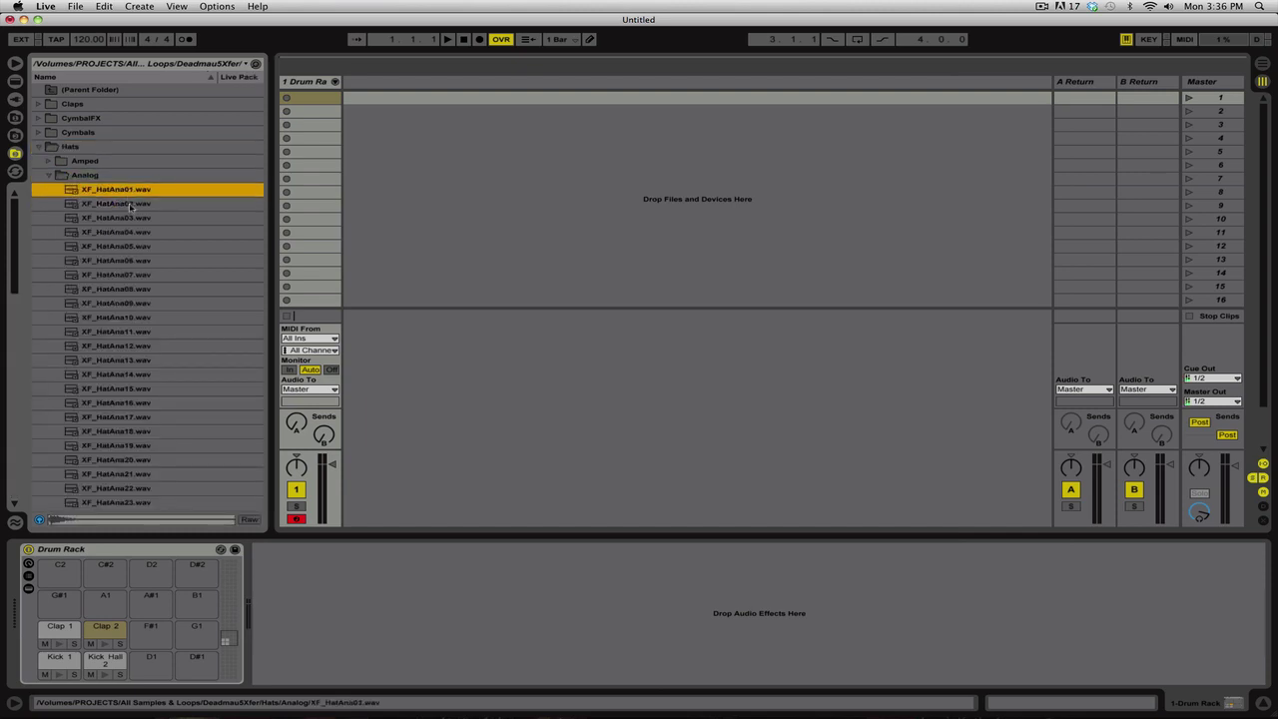
click(131, 218)
drag(126, 206, 63, 575)
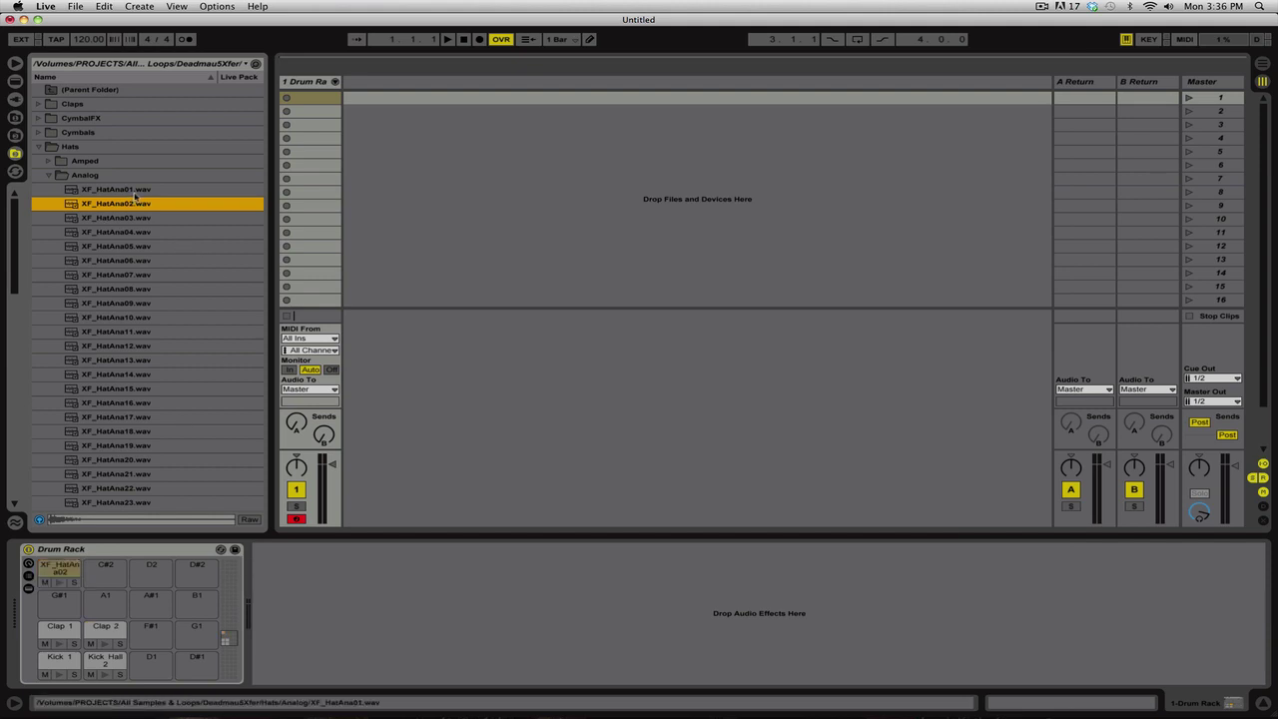
- Audition more Analog hat samples and load XF_HatAna05.wav onto drum pad C#2
click(136, 194)
click(131, 216)
click(131, 245)
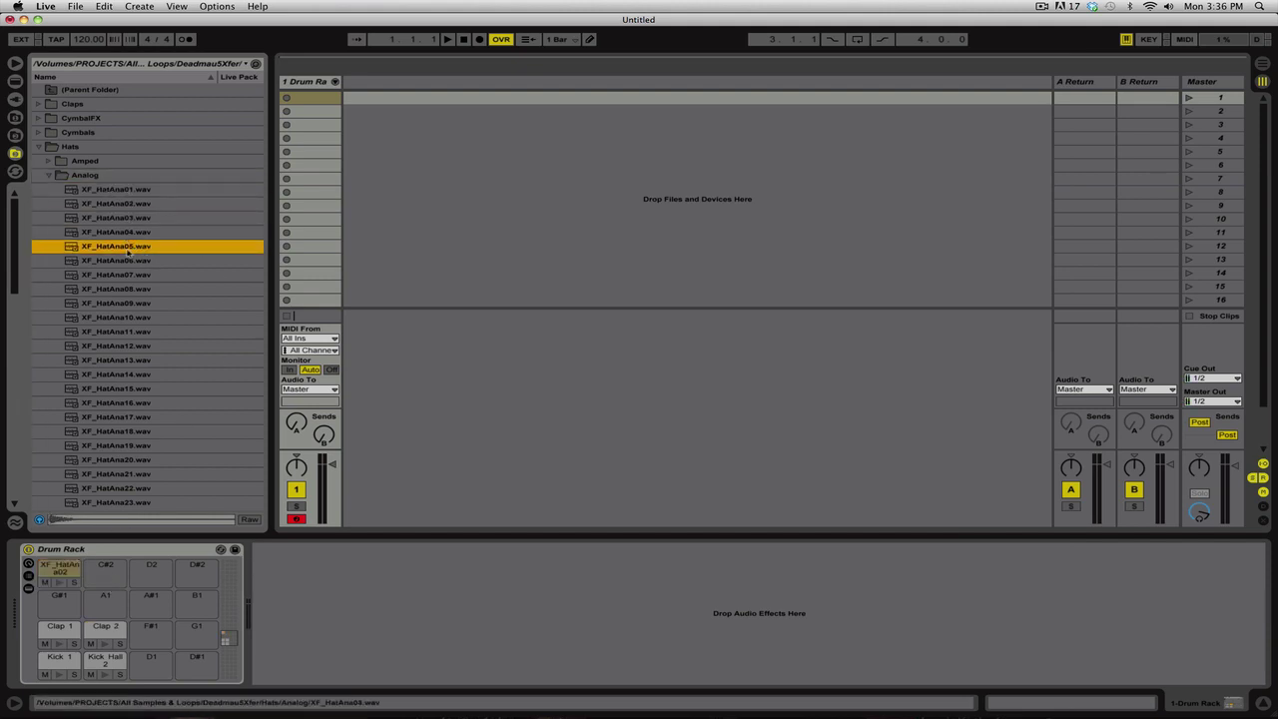
drag(127, 250, 105, 571)
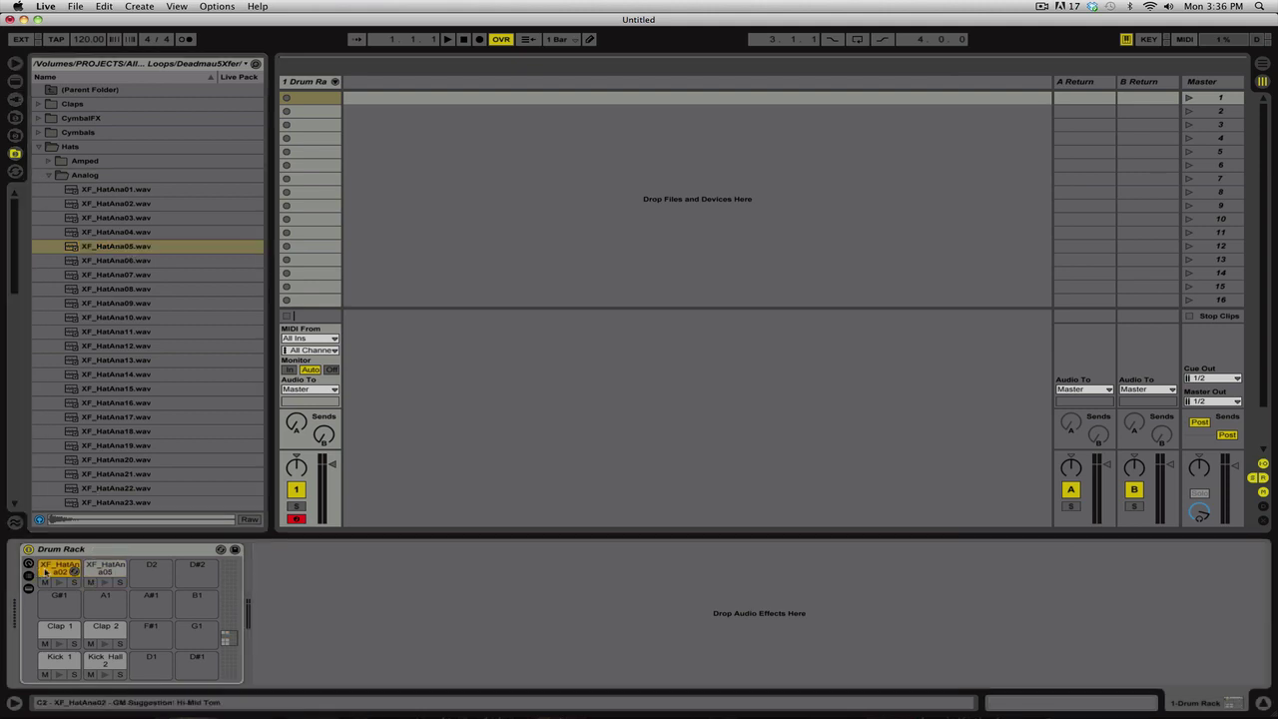
- Rename the C2 drum pad as Hat 1 and the C#2 drum pad as Hat 2
key(super+r)
text(Hat)
key(Return)
click(102, 568)
key(super+r)
text(Hat)
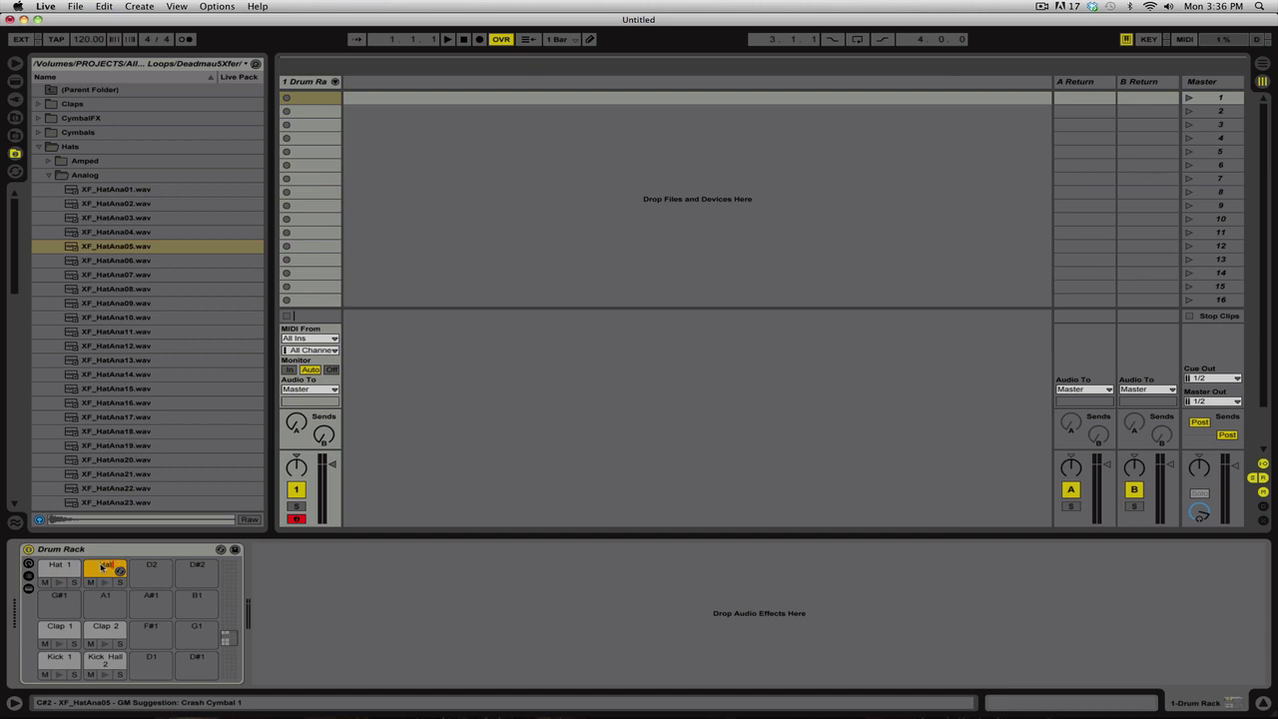
key(Return)
- Collapse the Hats folder and look through the Tonal, Snares and Perc folders, including the Junk Percussion subfolder
click(38, 147)
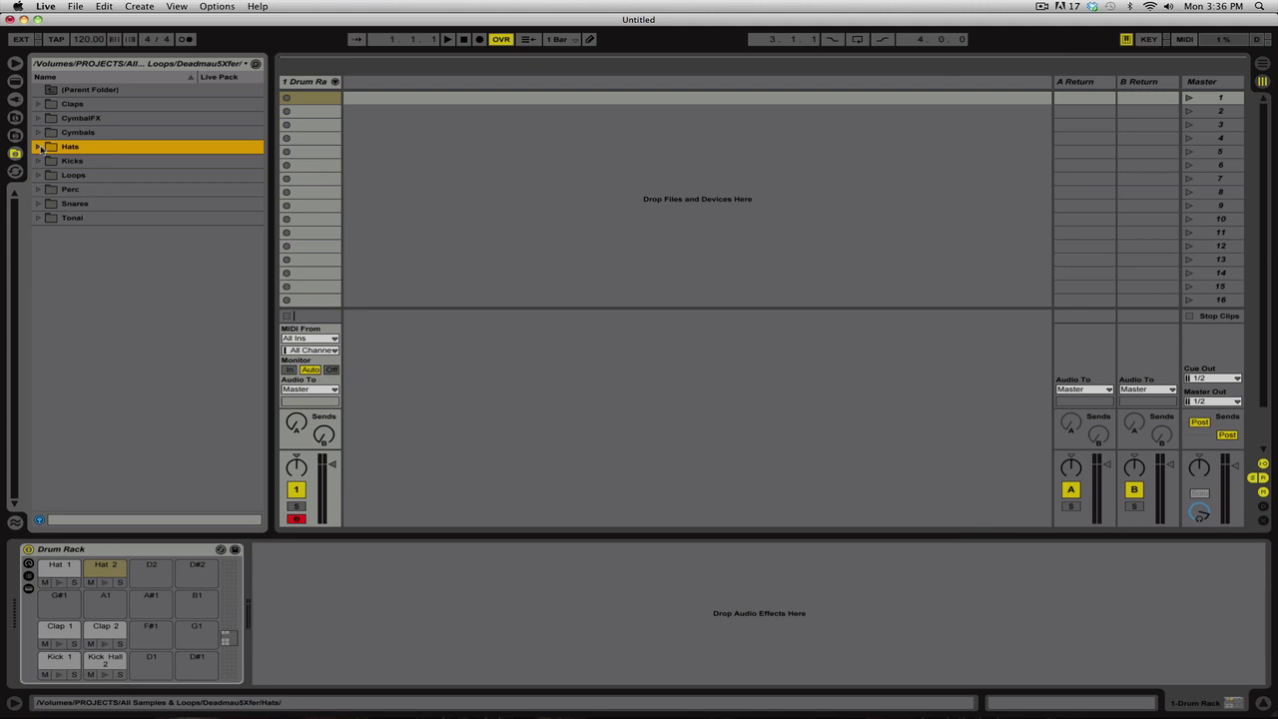
click(39, 217)
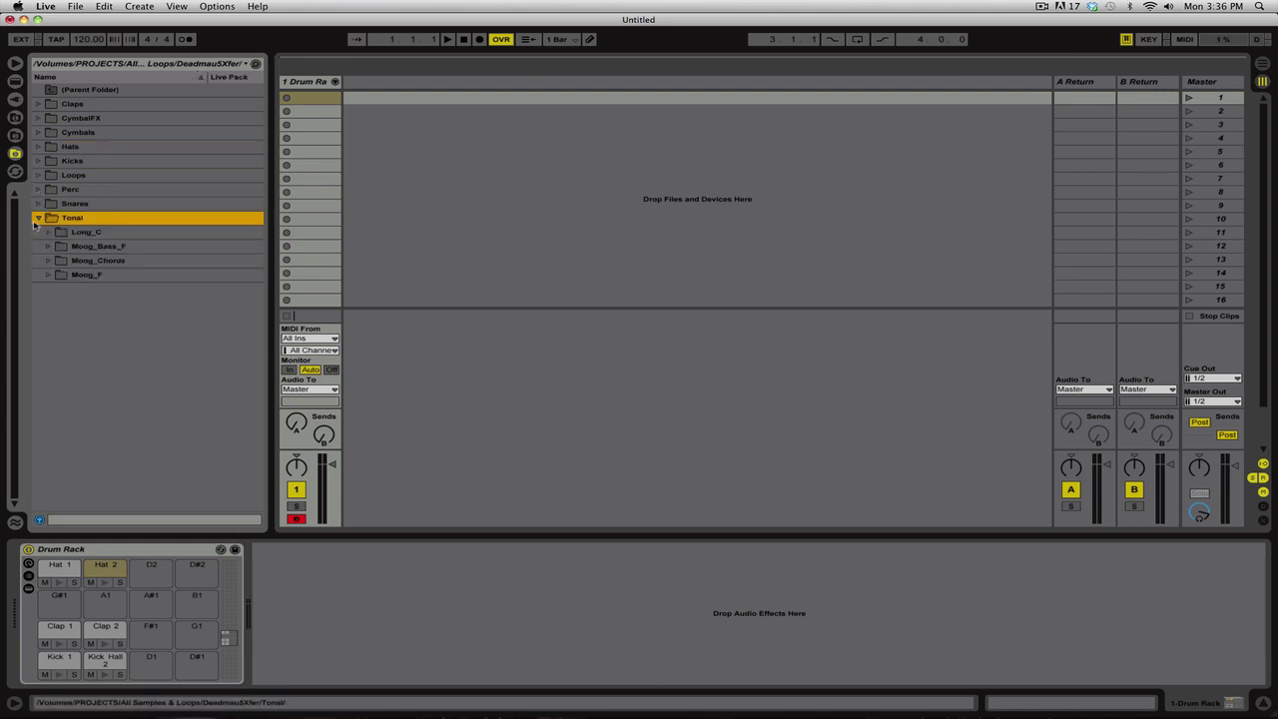
click(37, 219)
click(39, 204)
click(40, 204)
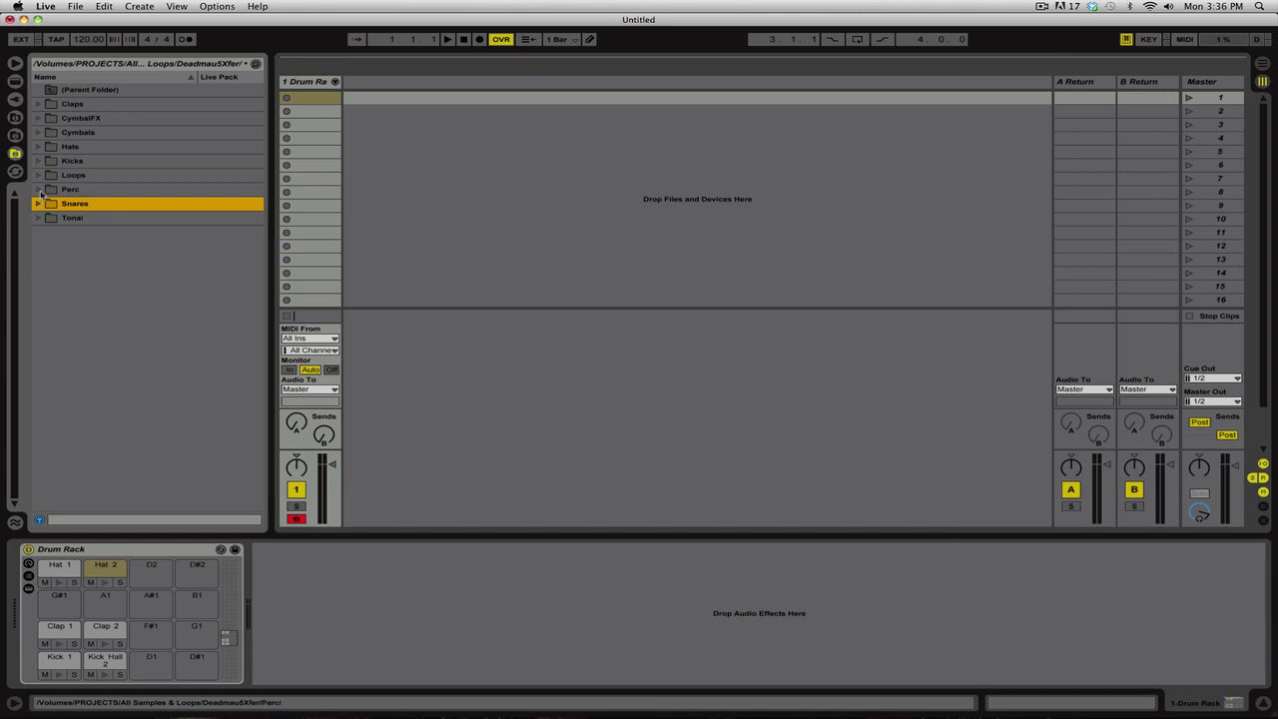
click(40, 192)
click(50, 218)
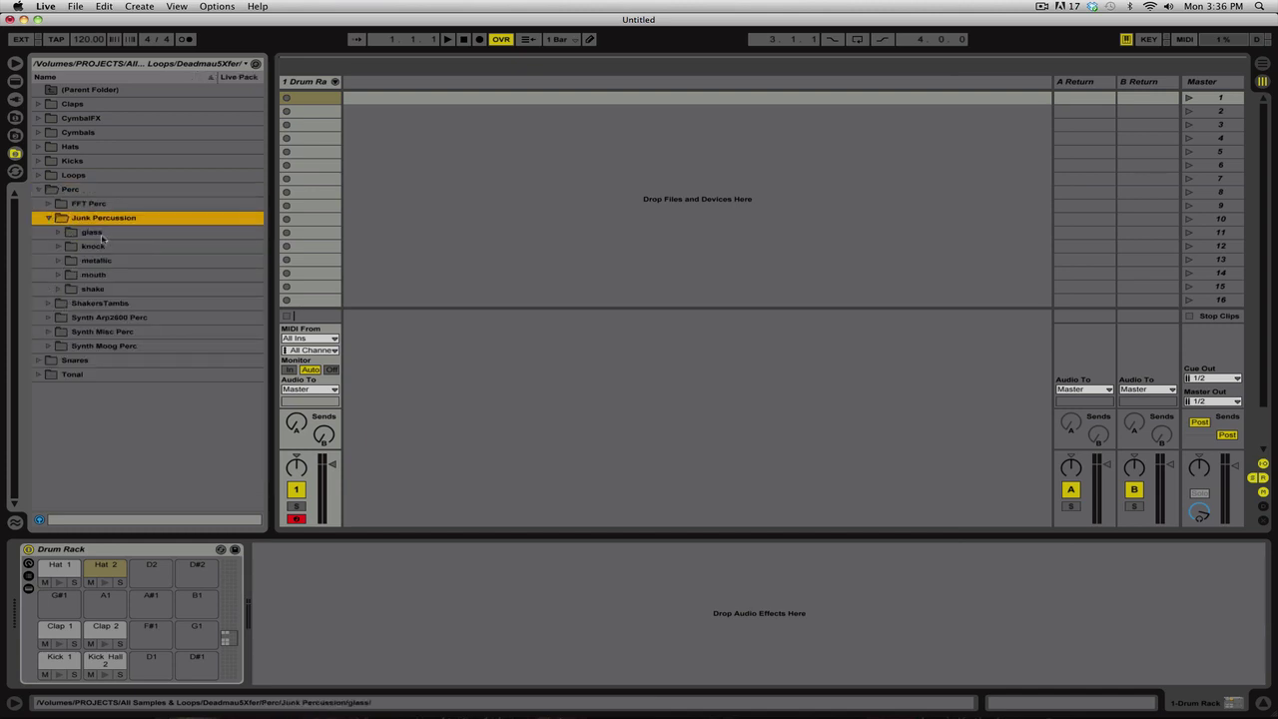
click(48, 218)
- Audition the FFT Perc samples and load XF_PercFFT11.wav onto drum pad D2
click(50, 205)
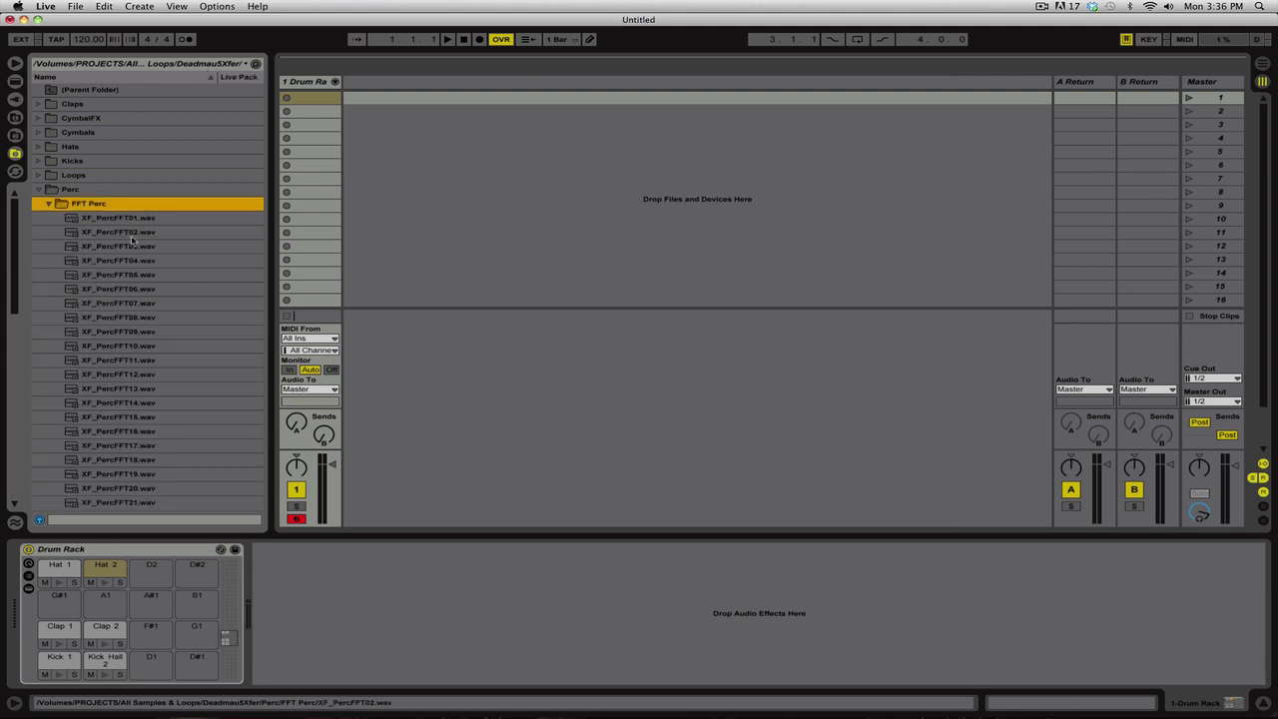
click(134, 246)
click(146, 276)
key(Down)
key(Down)
key(Down)
key(Down)
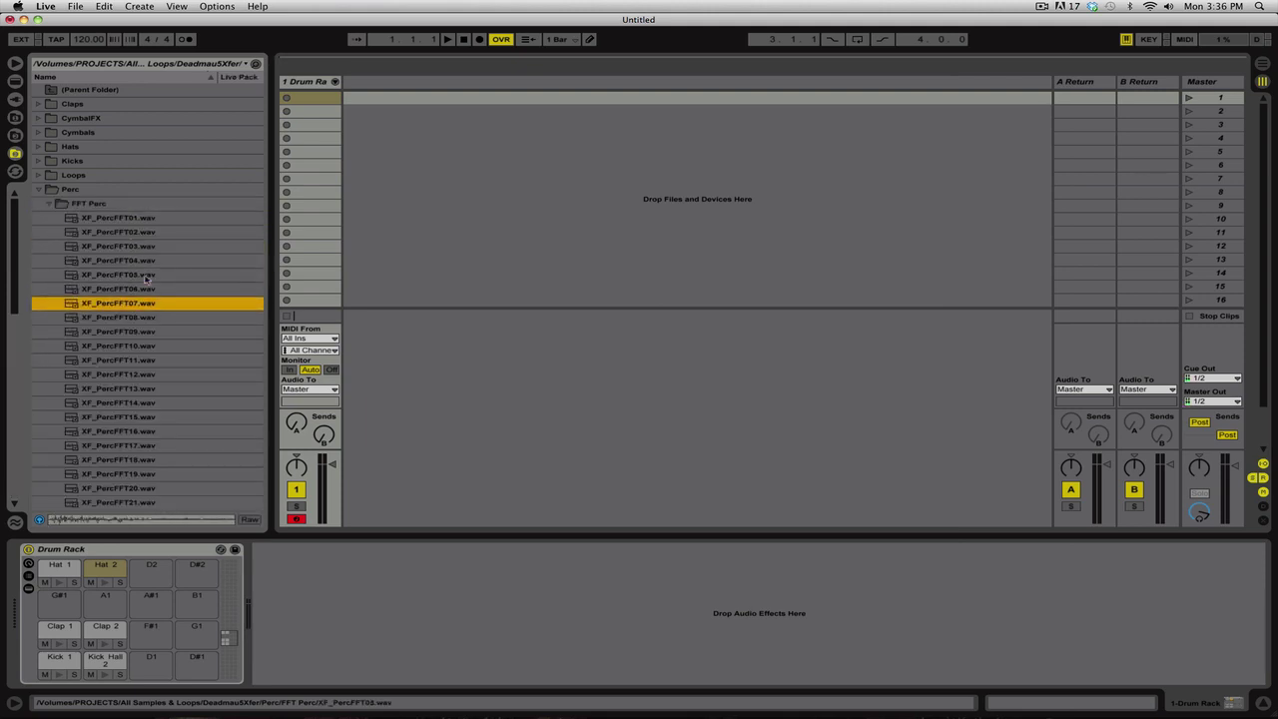
key(Down)
key(Down)
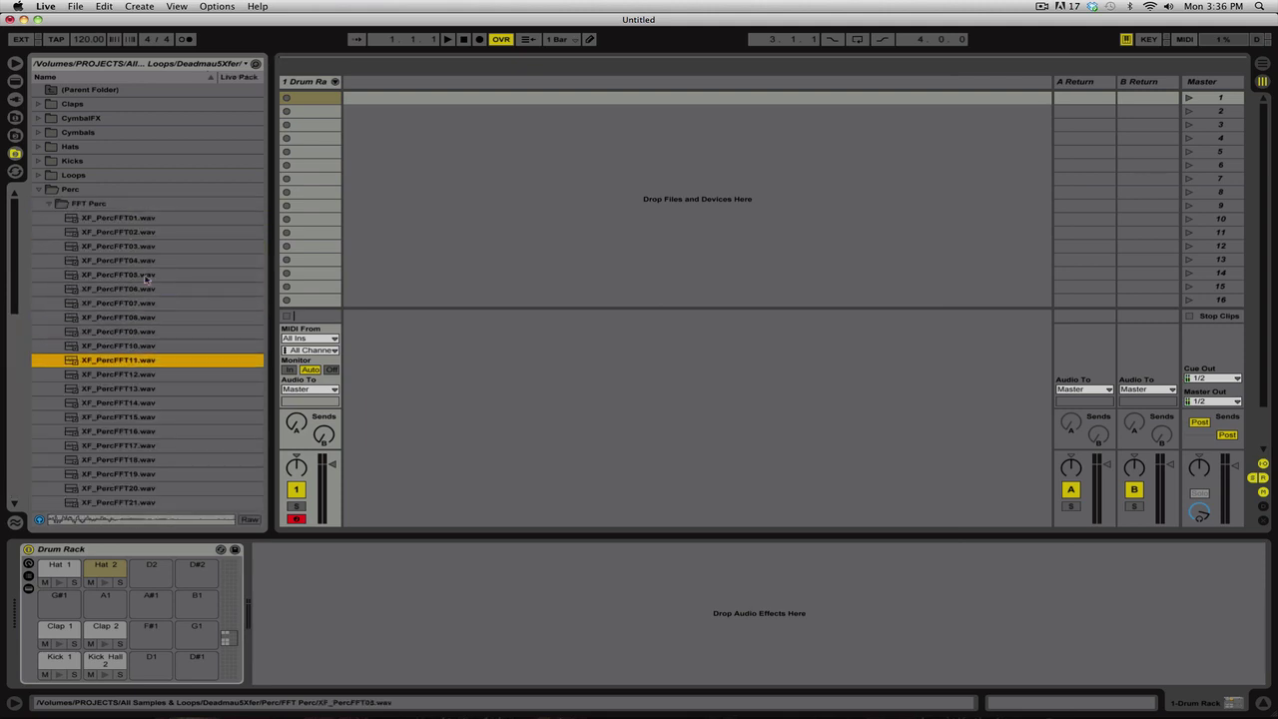
drag(132, 362, 150, 573)
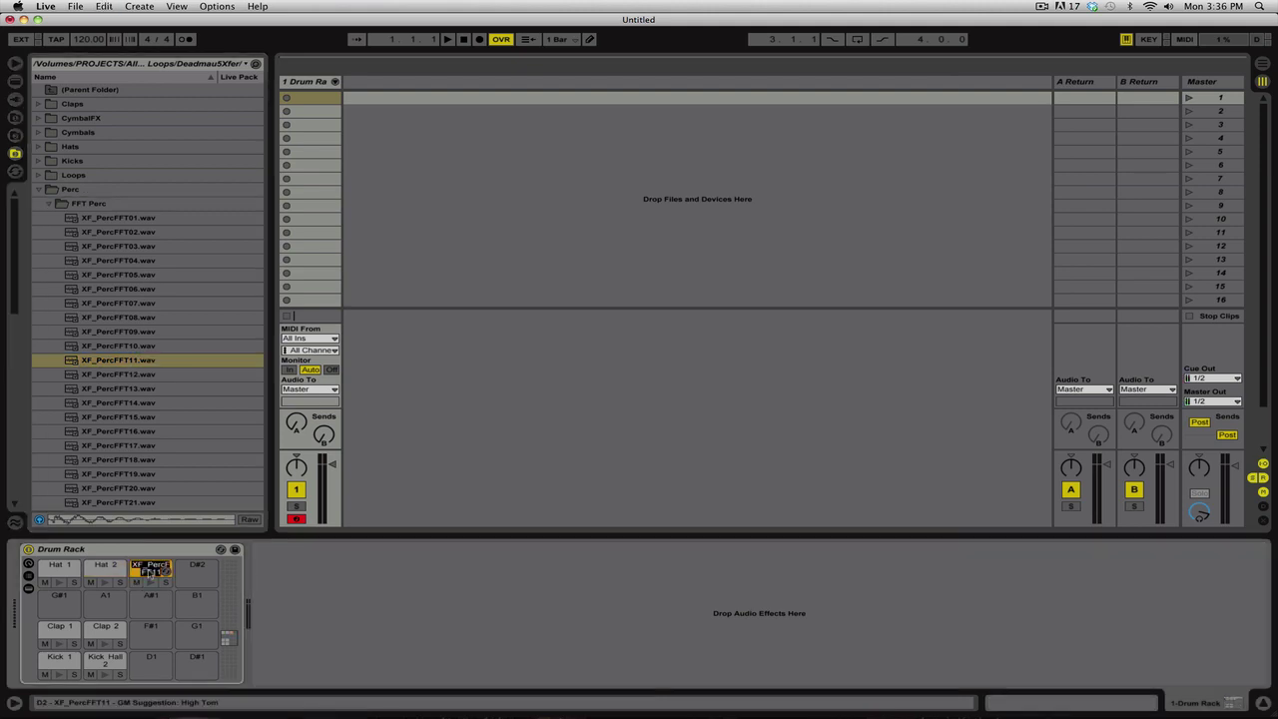
- Rename the D2 drum pad as Perc 1 and move it to pad G#1
text(1)
drag(150, 573, 59, 602)
- Compare XF_PercFFT14.wav to XF_PercFFT16.wav, then load XF_PercFFT15.wav onto drum pad A1 and rename the pad as Perc 2
click(132, 417)
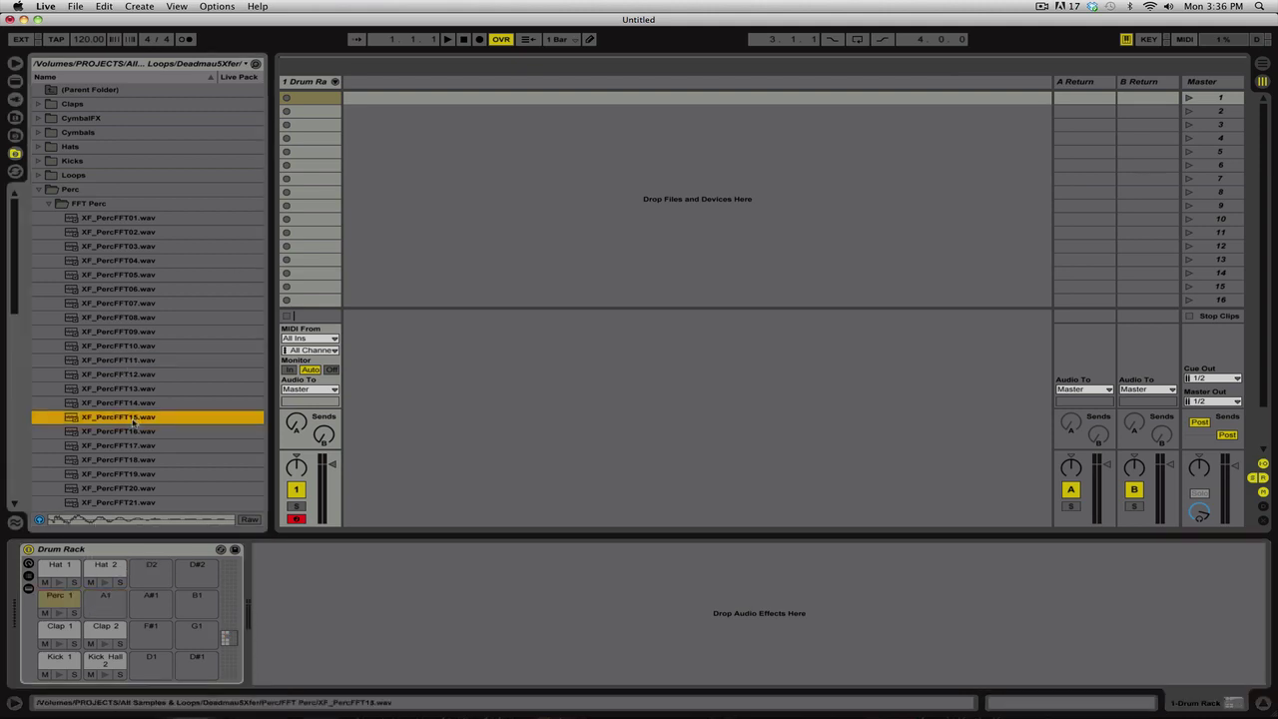
click(133, 432)
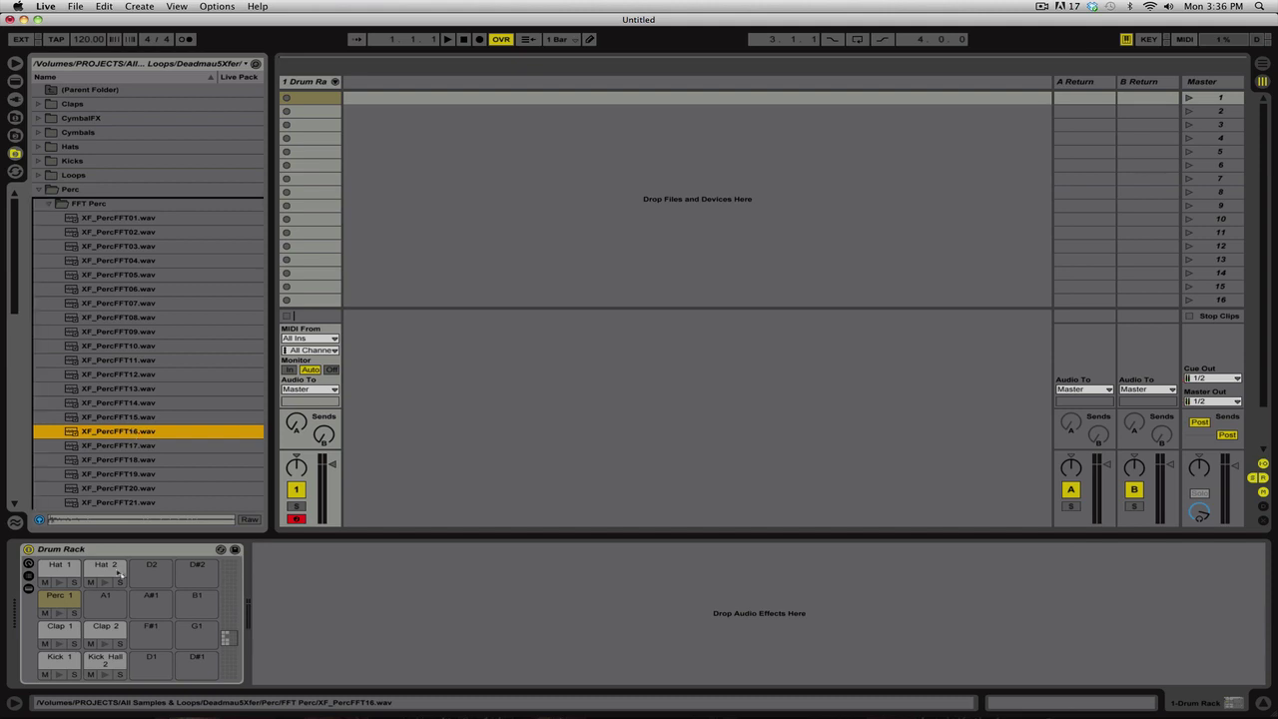
click(133, 417)
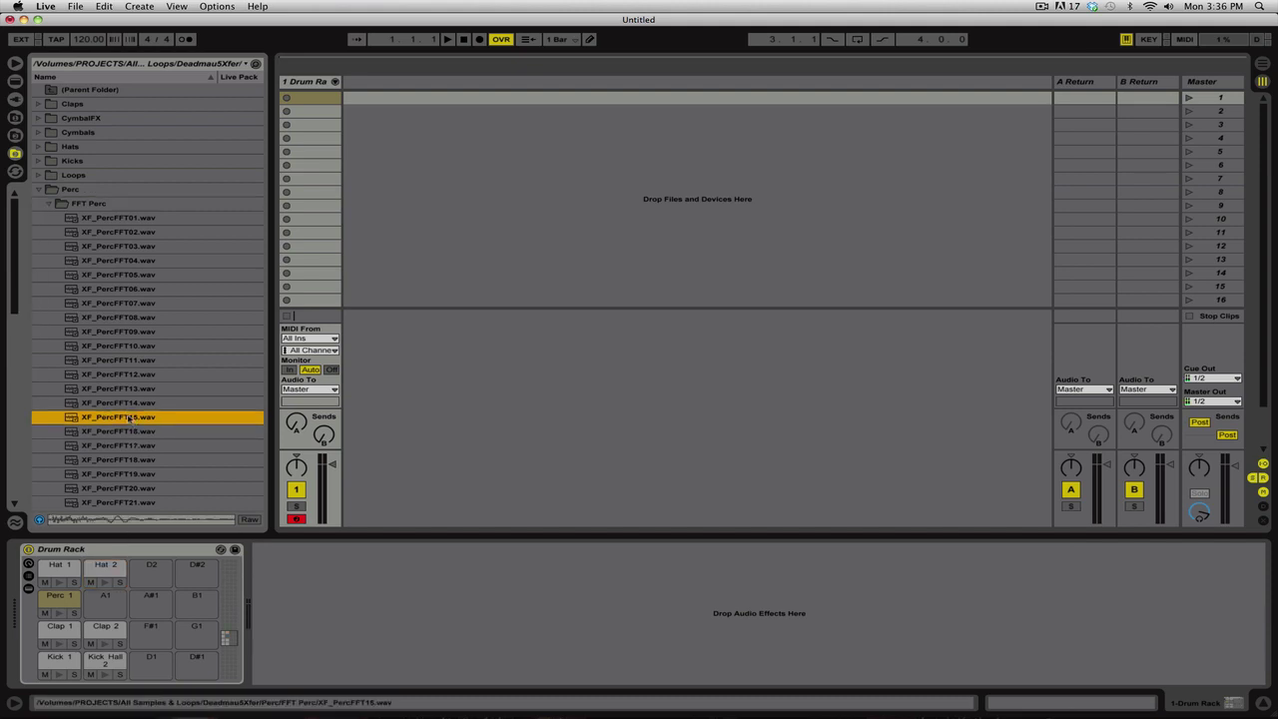
click(129, 403)
drag(133, 418, 118, 606)
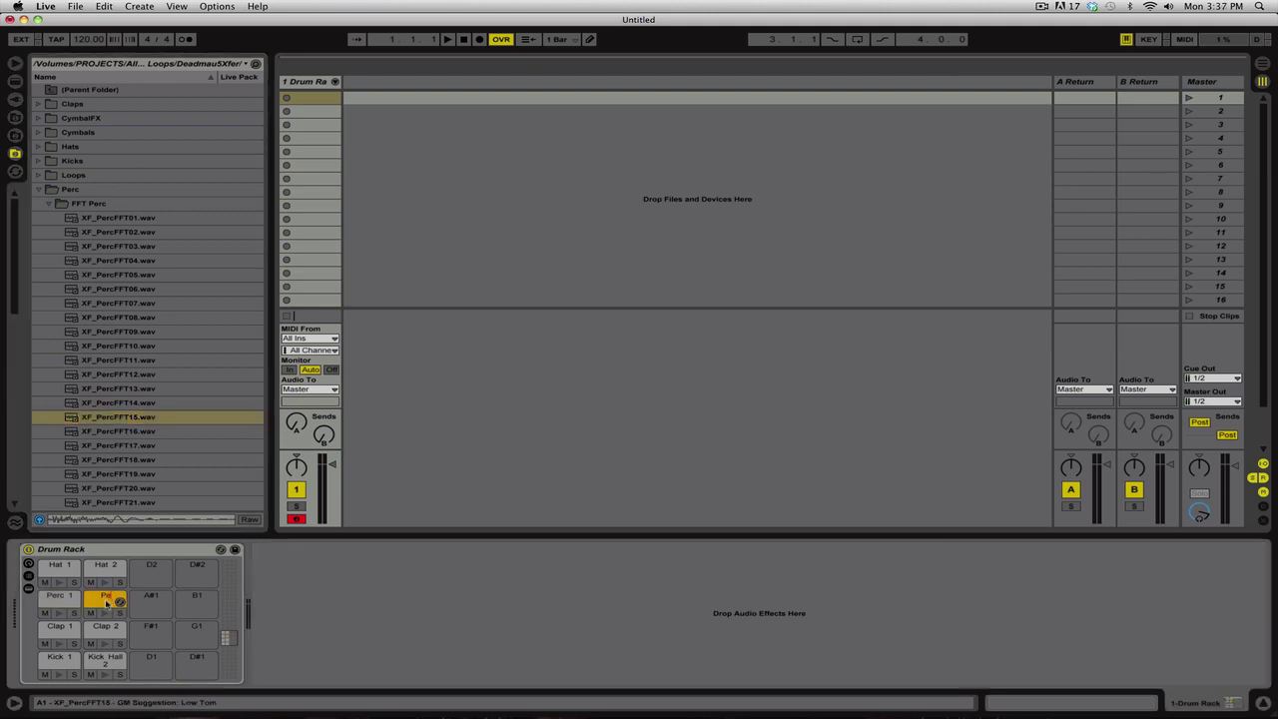
- Collapse the Perc folders and audition the CymbalFX samples, including XF_CymFX18.wav, XF_CymFX22.wav to XF_CymFX24.wav and XF_CymFX26.wav to XF_CymFX32.wav
click(48, 202)
click(38, 188)
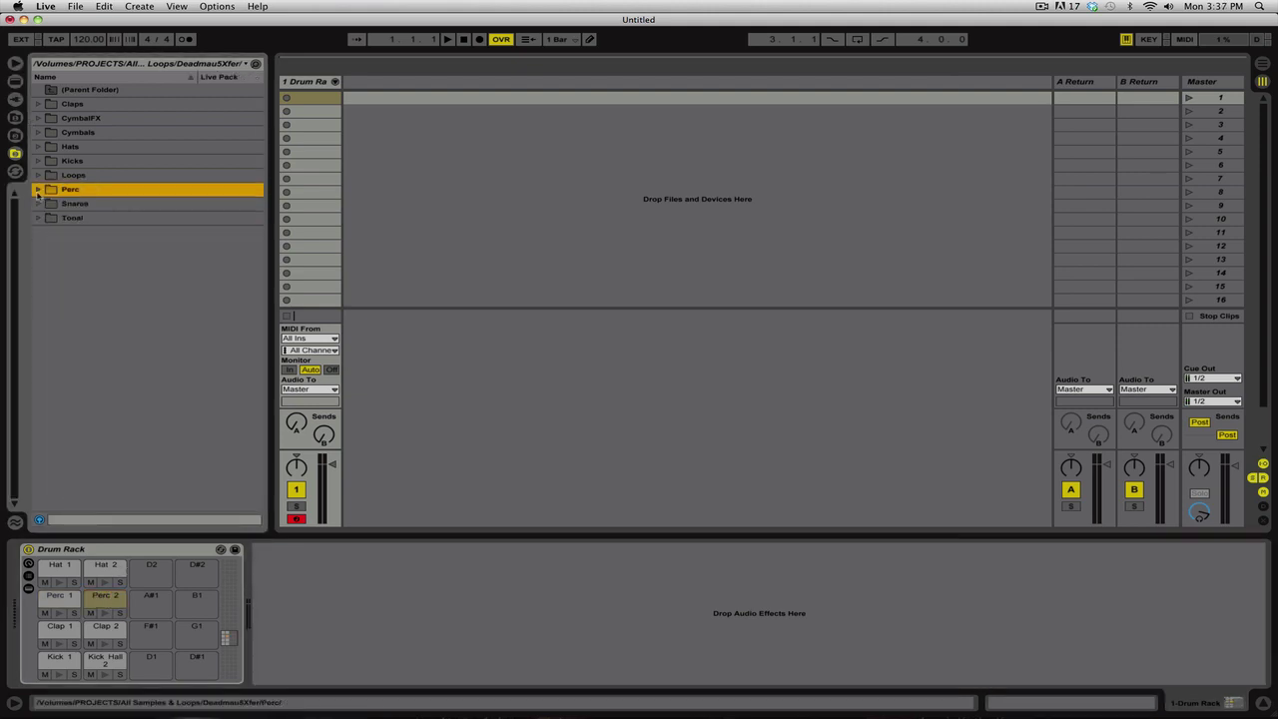
click(37, 118)
scroll(170, 300, down, 2)
click(139, 334)
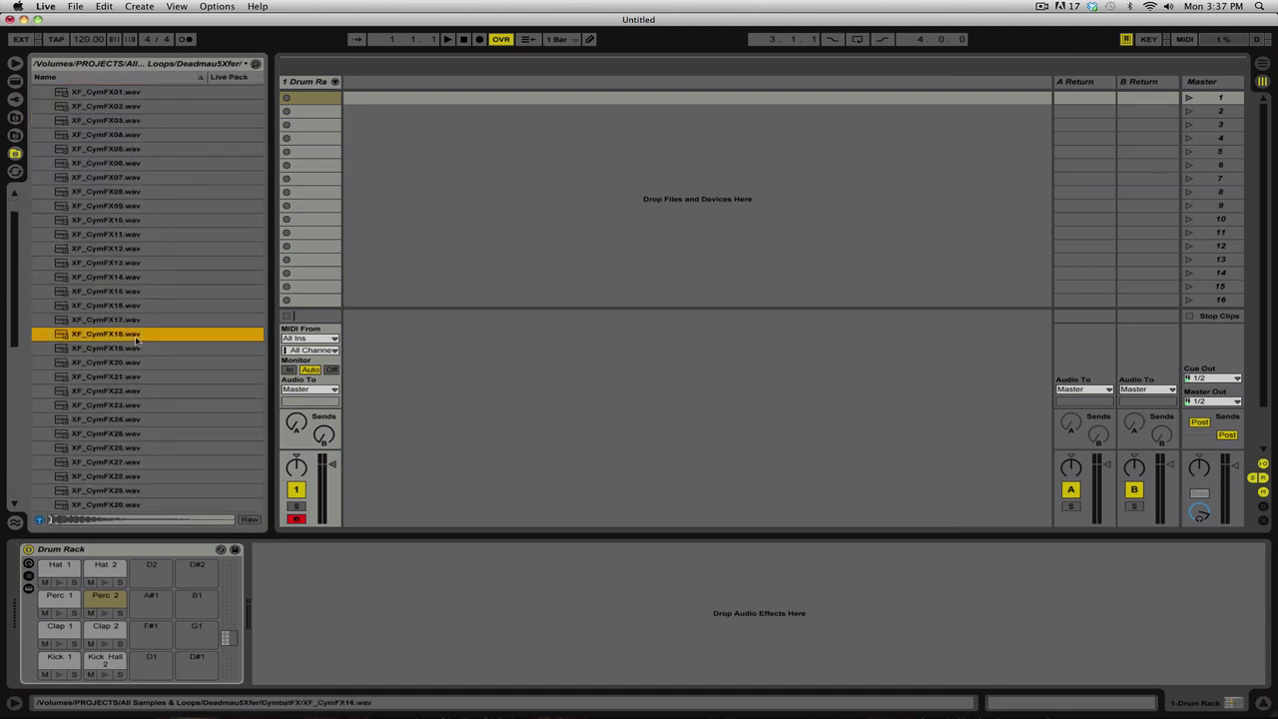
click(149, 391)
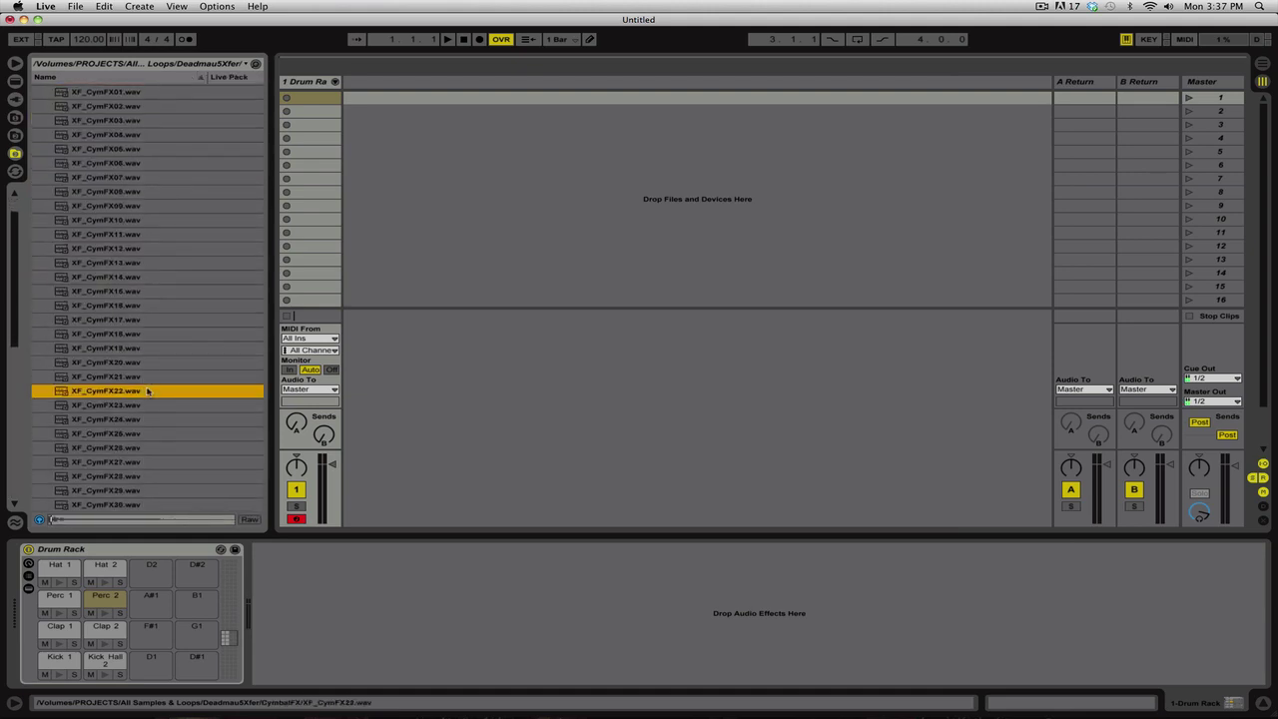
click(151, 420)
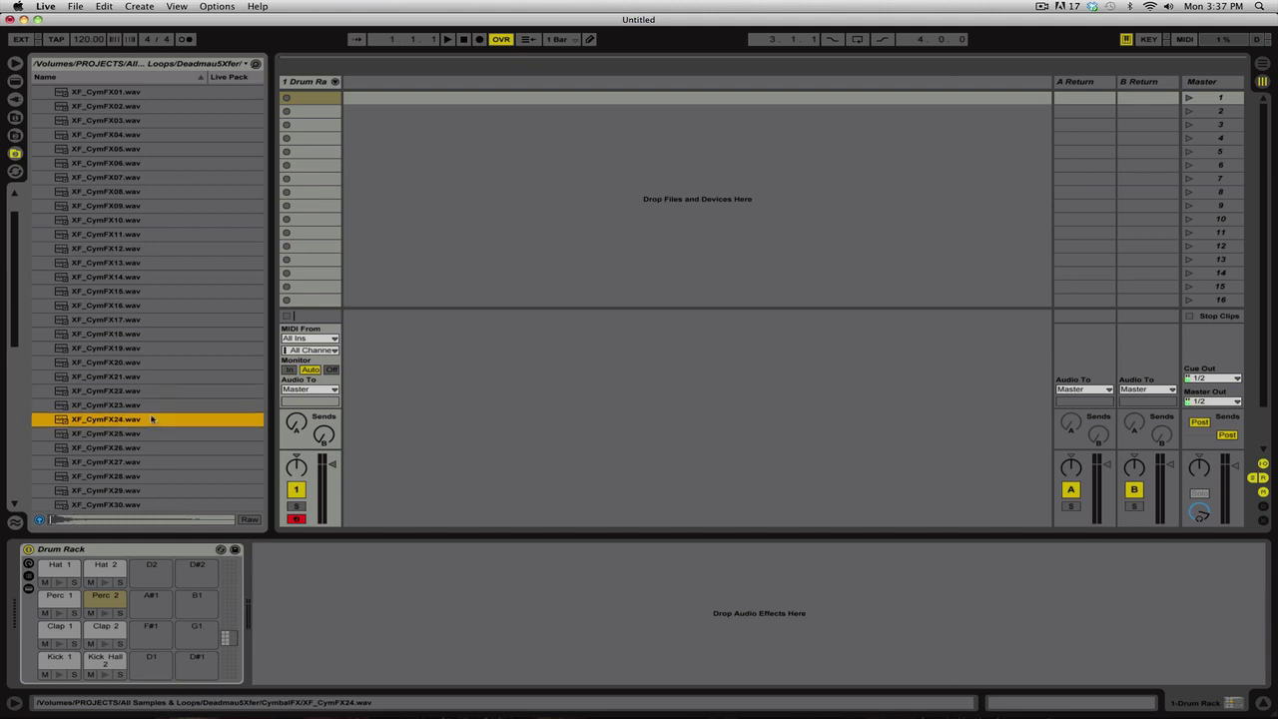
click(150, 406)
click(152, 447)
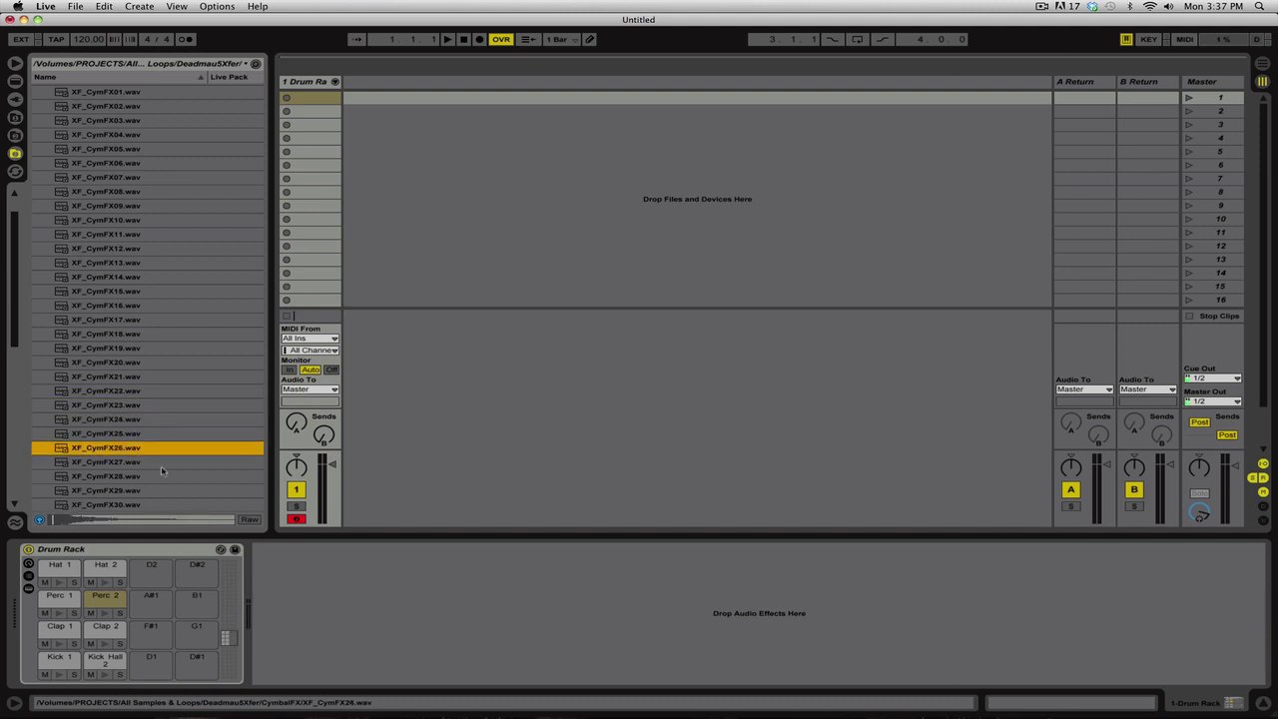
click(161, 463)
click(160, 477)
key(Down)
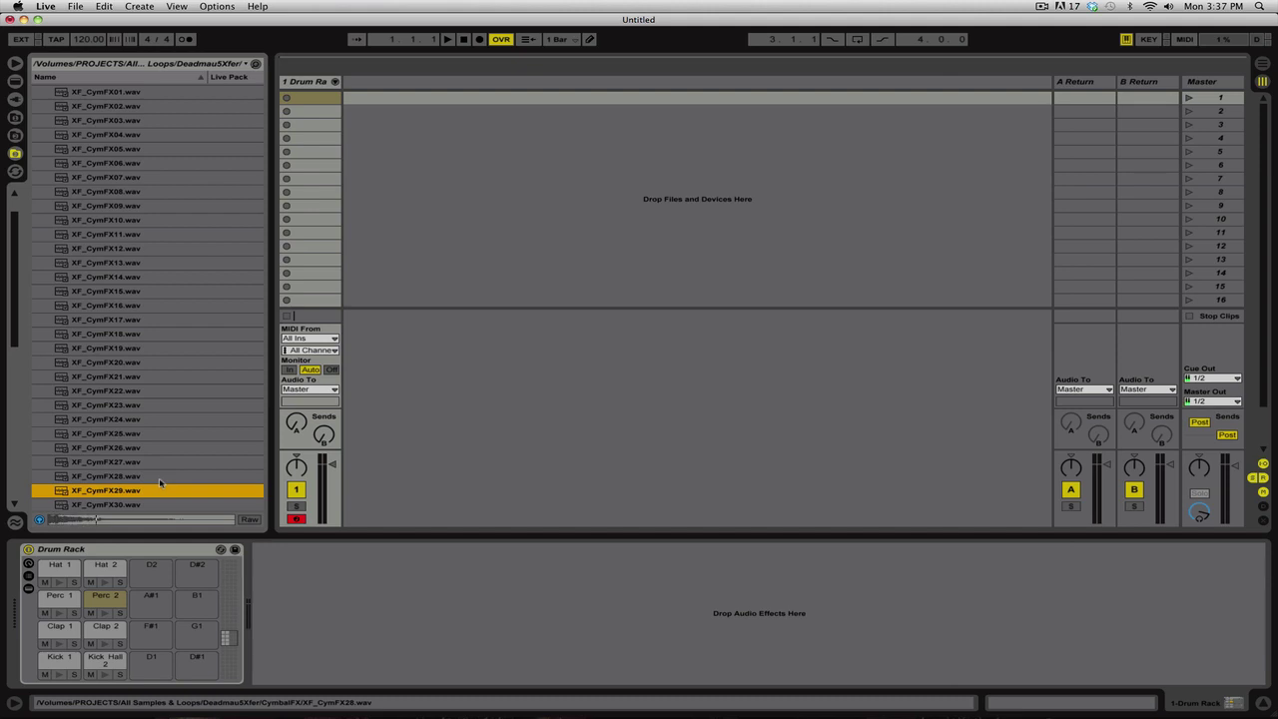
key(Down)
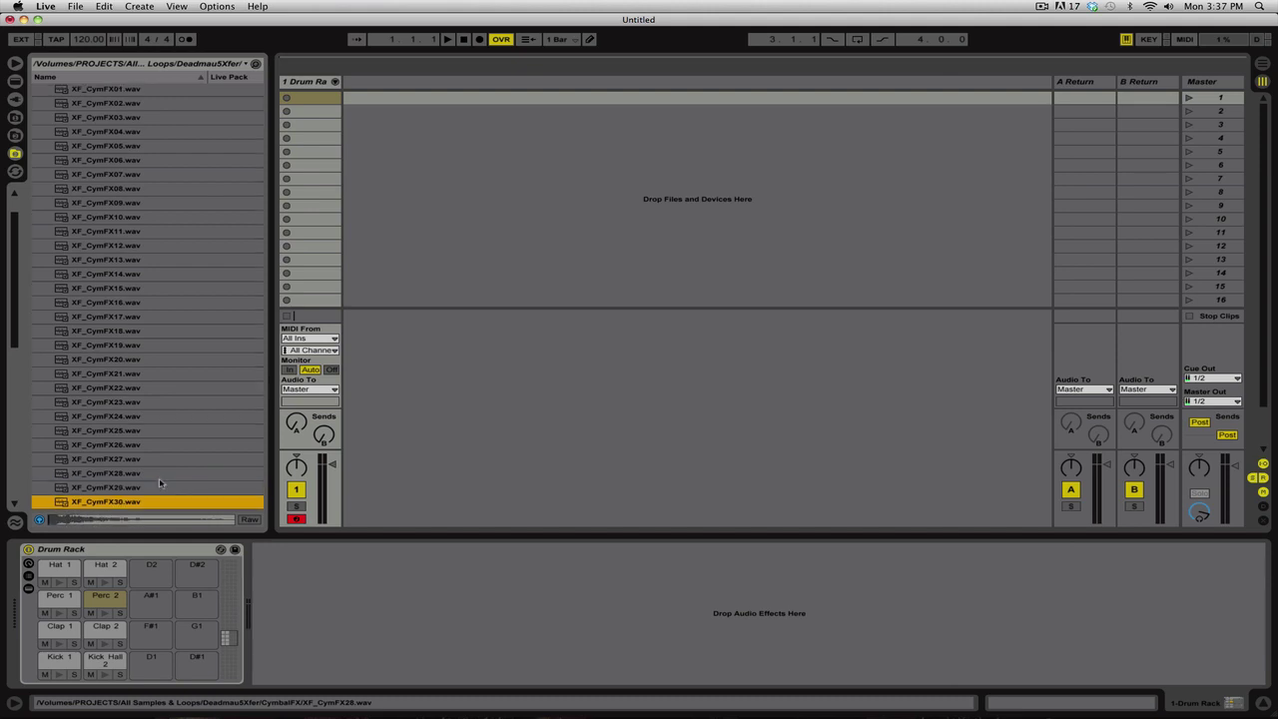
key(Down)
key(Down)
- Load XF_CymFX32.wav onto drum pad D#2 and collapse the CymbalFX folder
drag(129, 501, 197, 571)
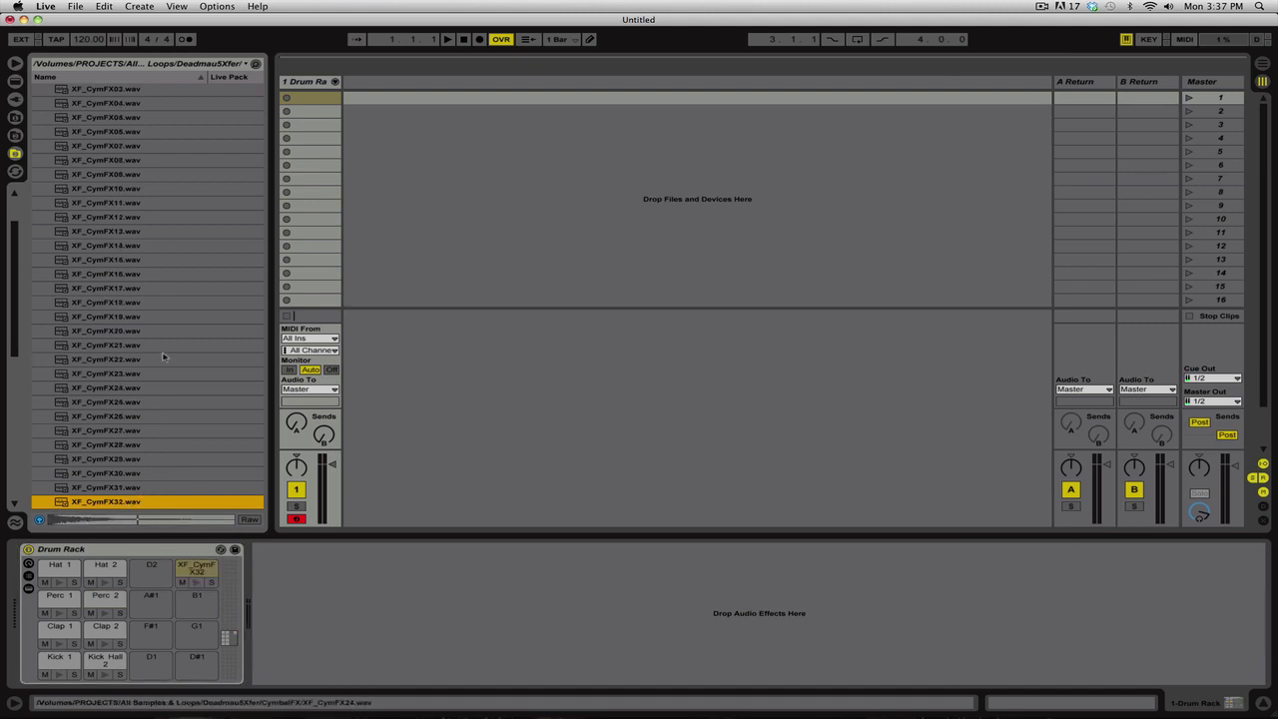
scroll(163, 356, up, 3)
click(40, 119)
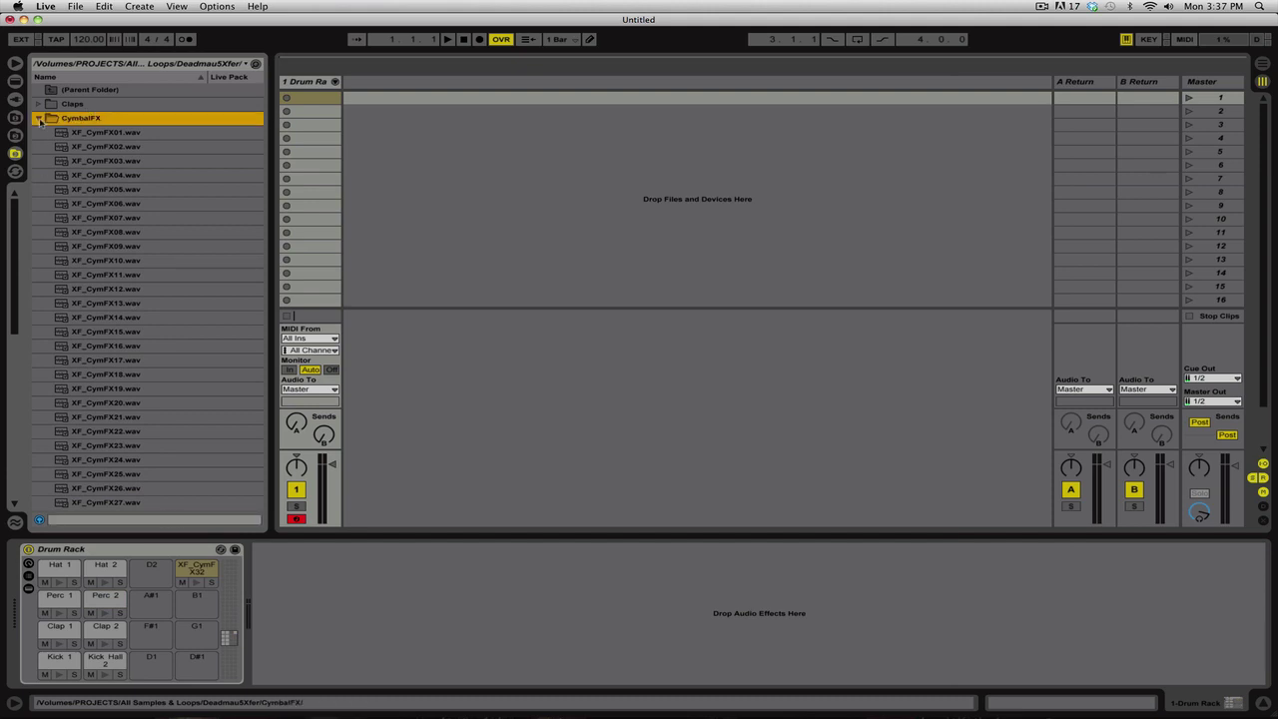
click(40, 119)
- Set the sampler volume of the XF_CymFX32 pad to 0 dB
click(191, 569)
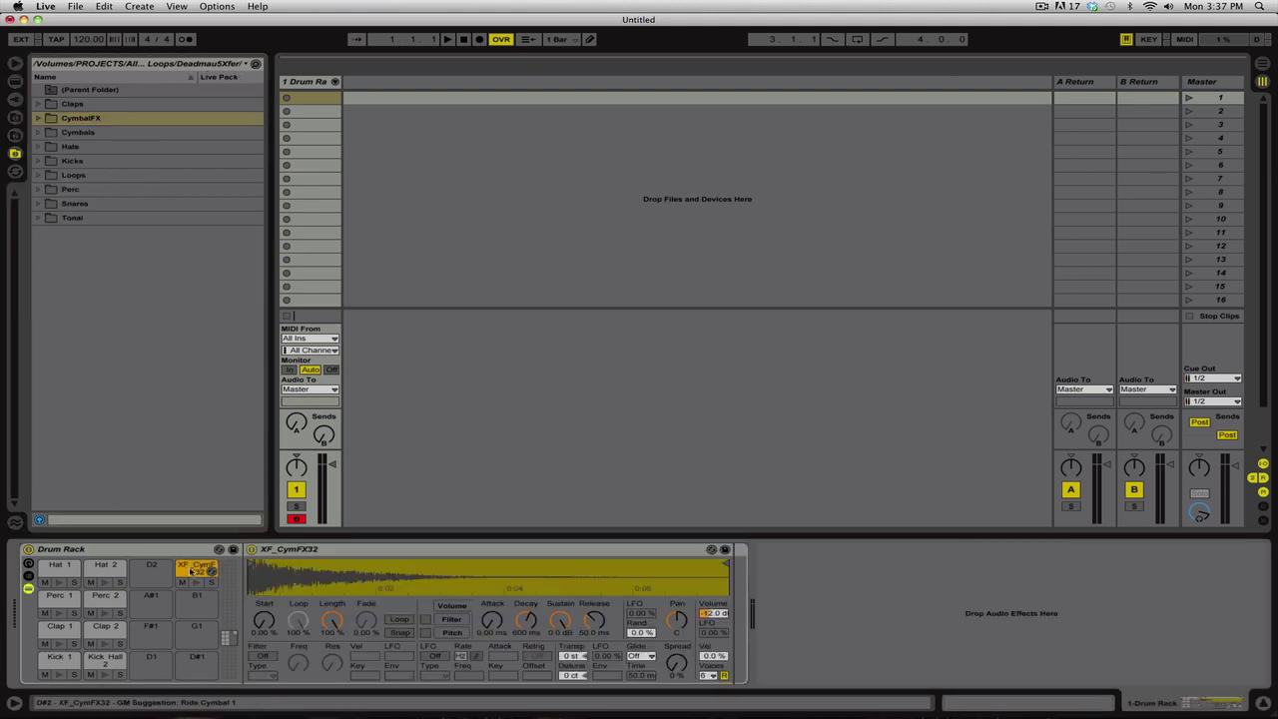
text(0)
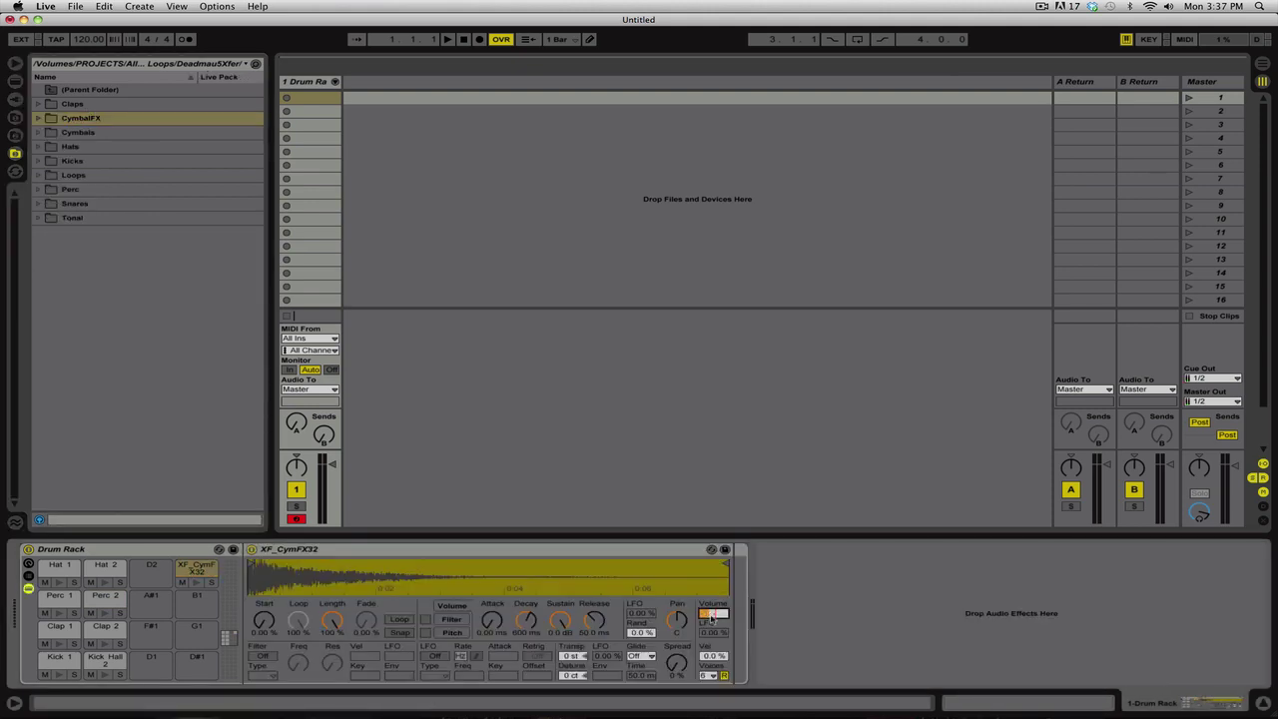
key(Return)
- Create a MIDI clip in the Drum Rack track's first slot and extend its loop length and end marker to four bars
double_click(312, 98)
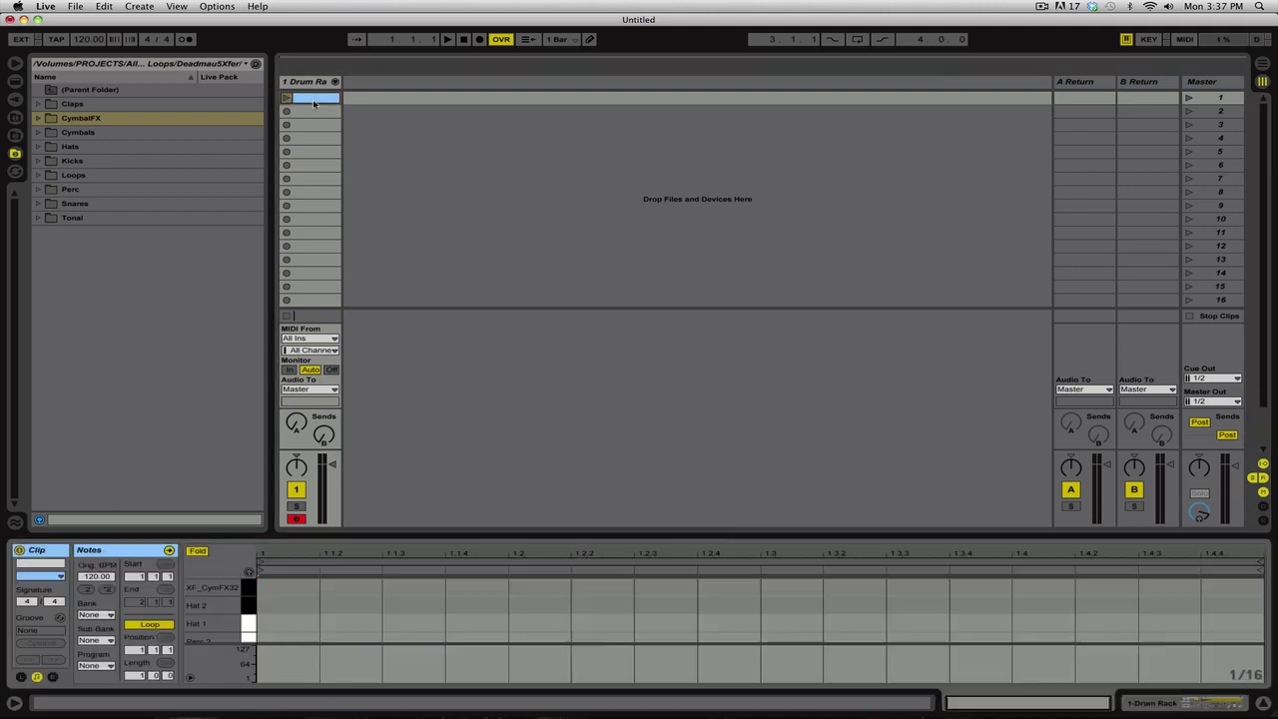
click(137, 677)
key(Return)
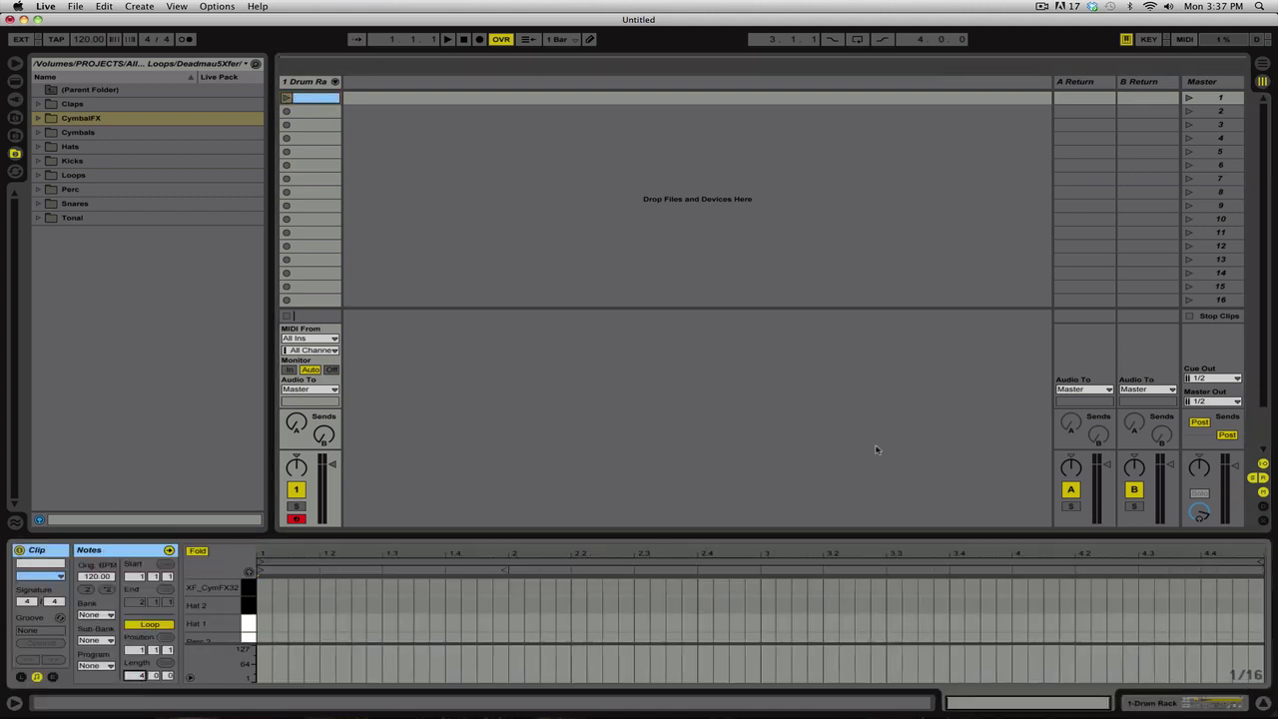
drag(506, 570, 1260, 568)
- Using Draw Mode with a 1/4 grid, draw a Kick 1 note on every beat across the clip's four bars
drag(401, 536, 403, 375)
key(b)
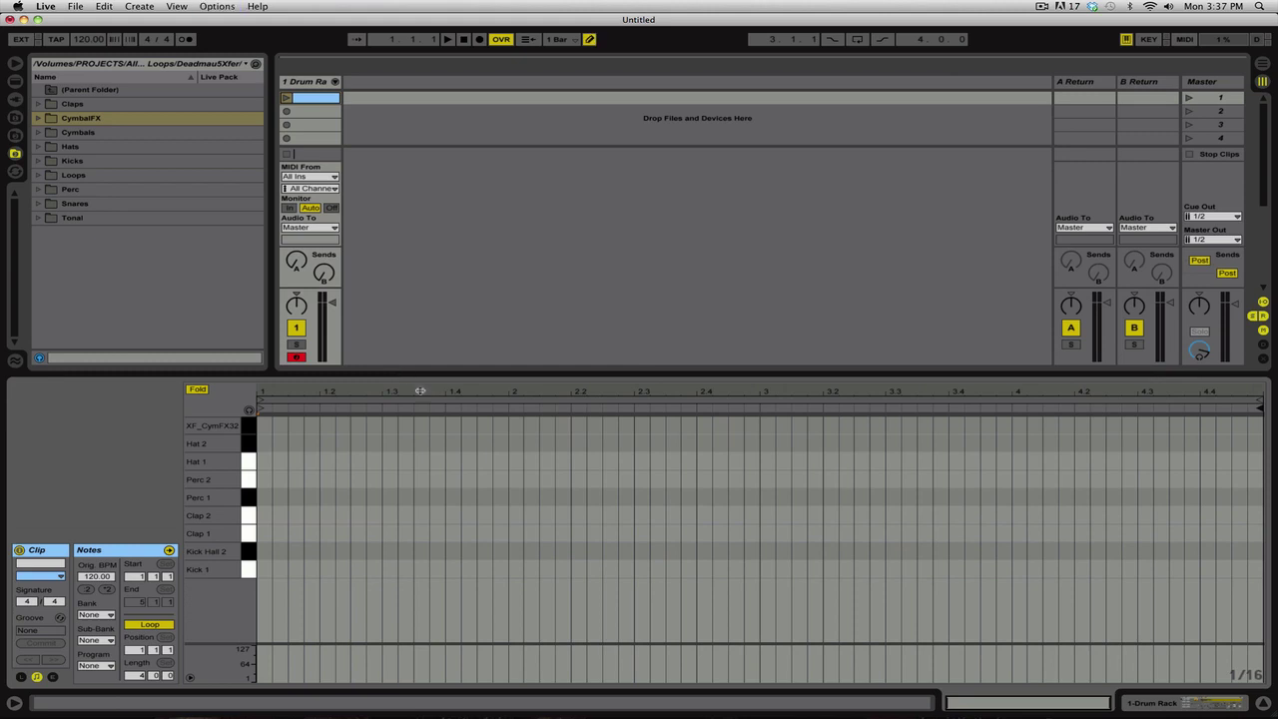
right_click(317, 555)
click(355, 472)
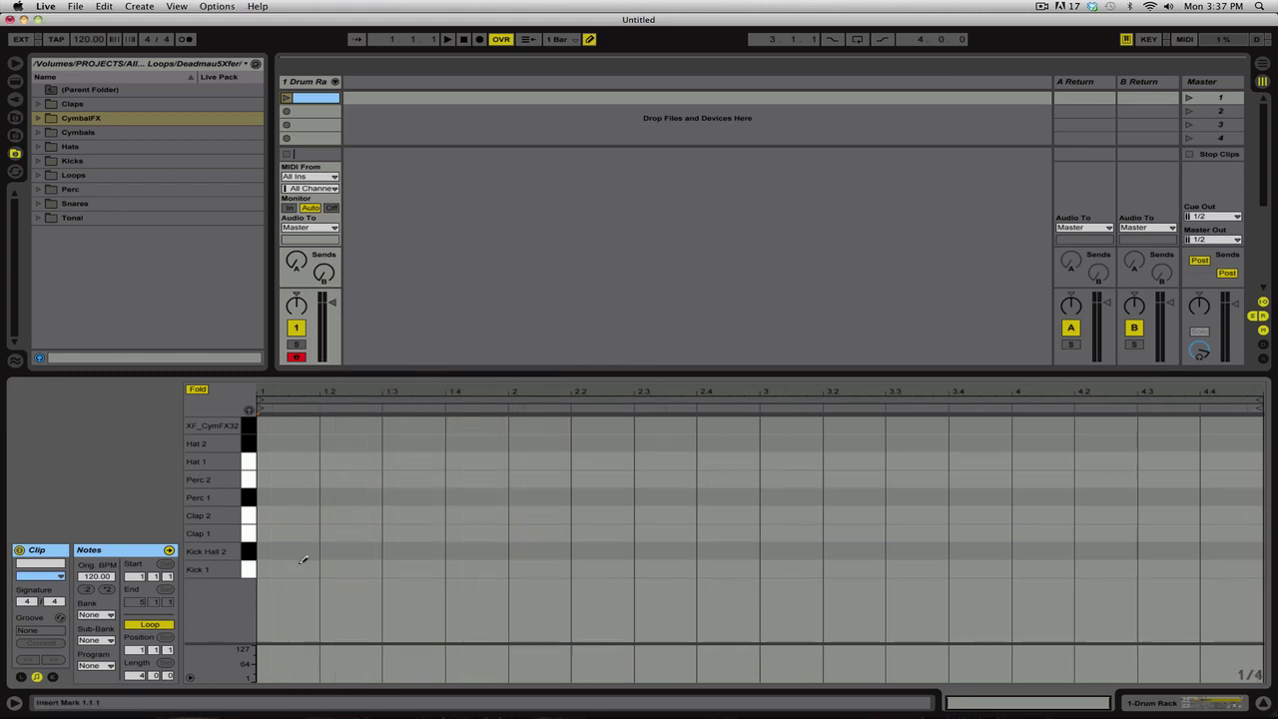
mouse_move(300, 567)
mouse_down()
mouse_move(1204, 606)
mouse_move(1237, 636)
mouse_up()
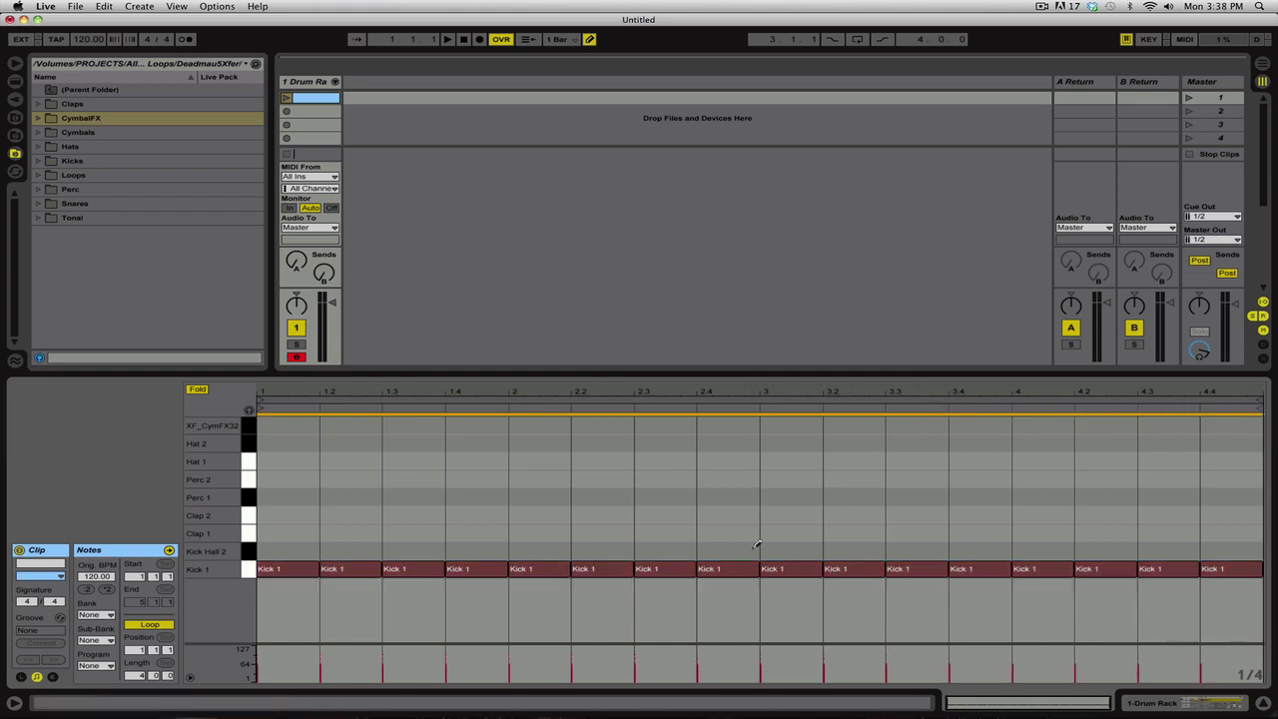
- On a 1/8 grid, draw Kick Hall 2 notes on the last eighth of bars 1, 2 and 3
right_click(432, 458)
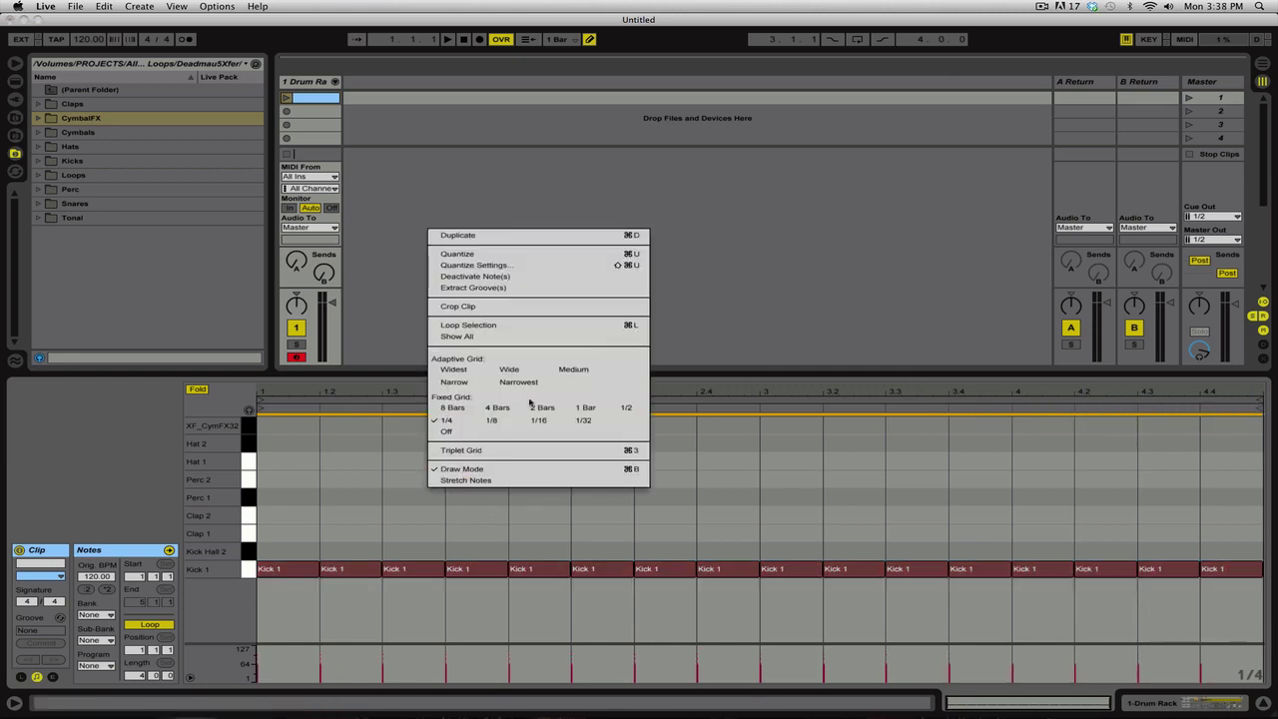
click(485, 421)
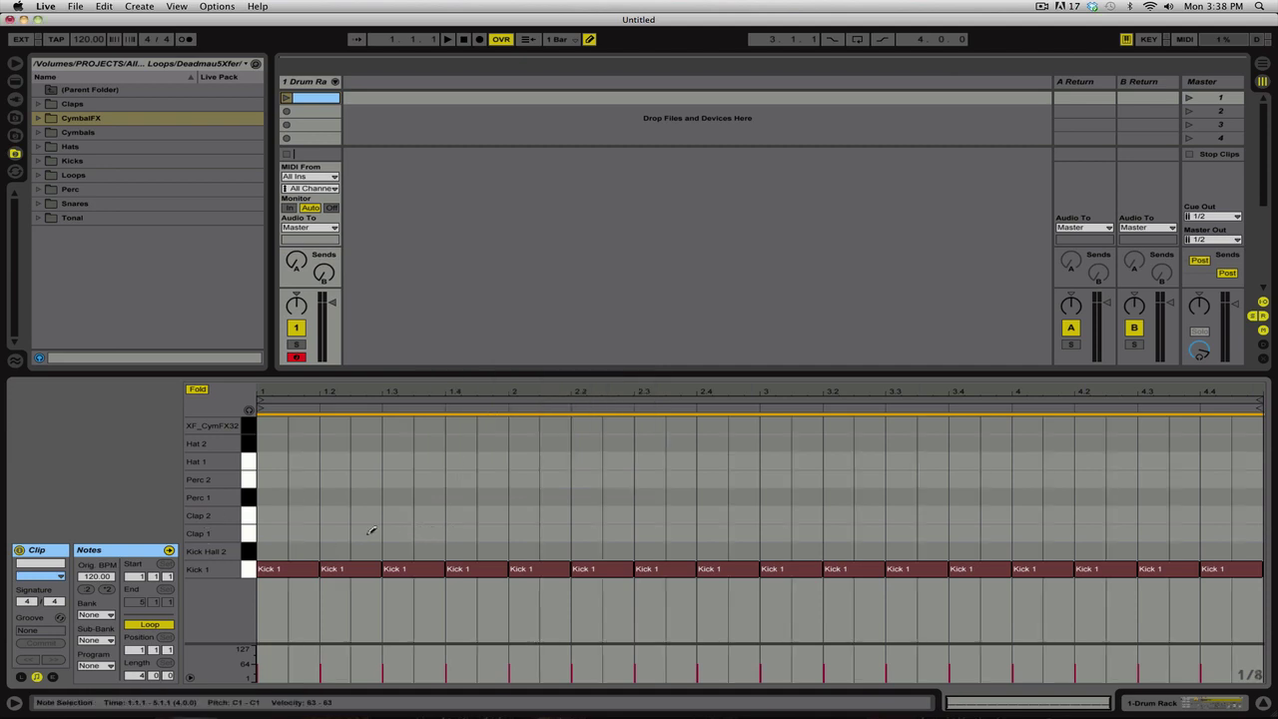
click(494, 549)
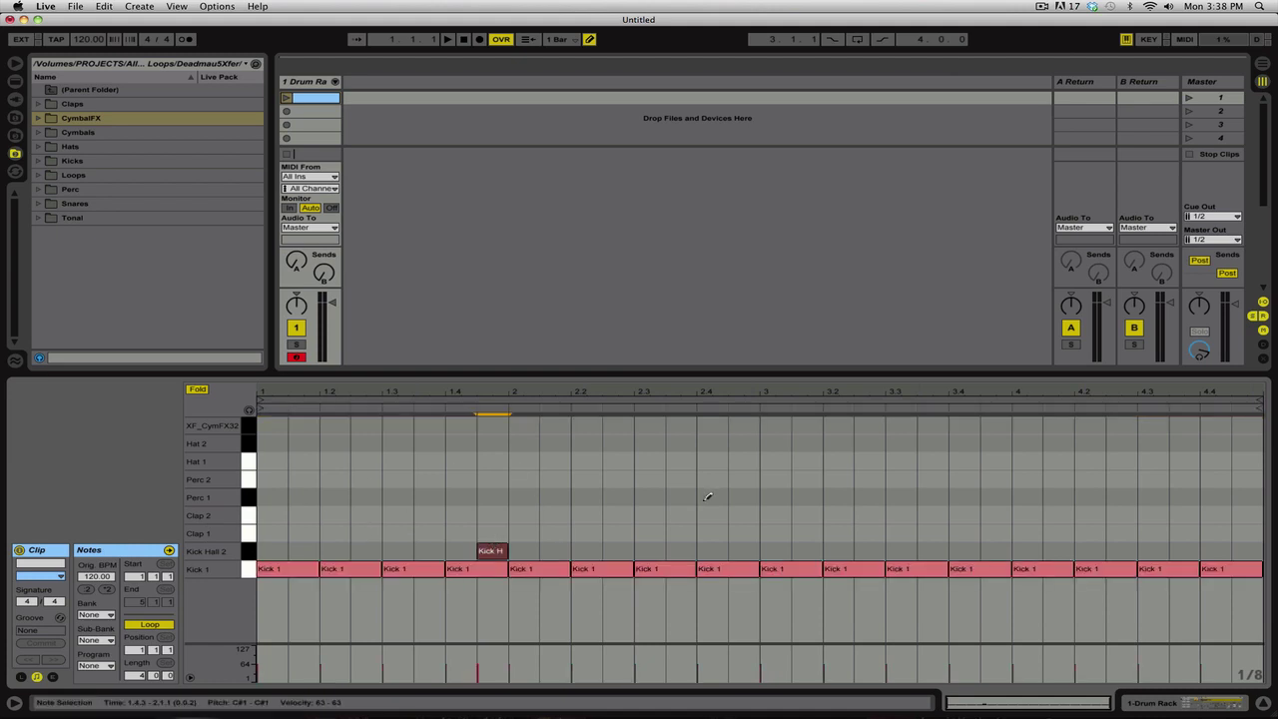
click(744, 551)
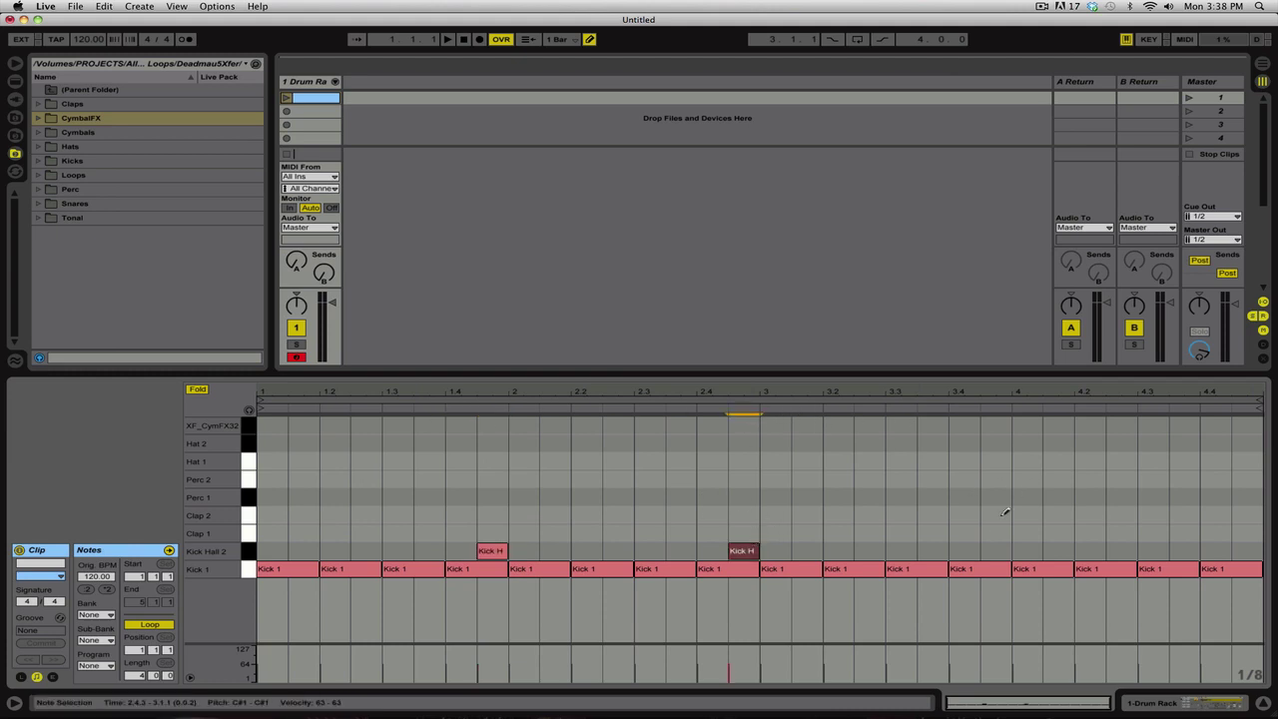
click(995, 549)
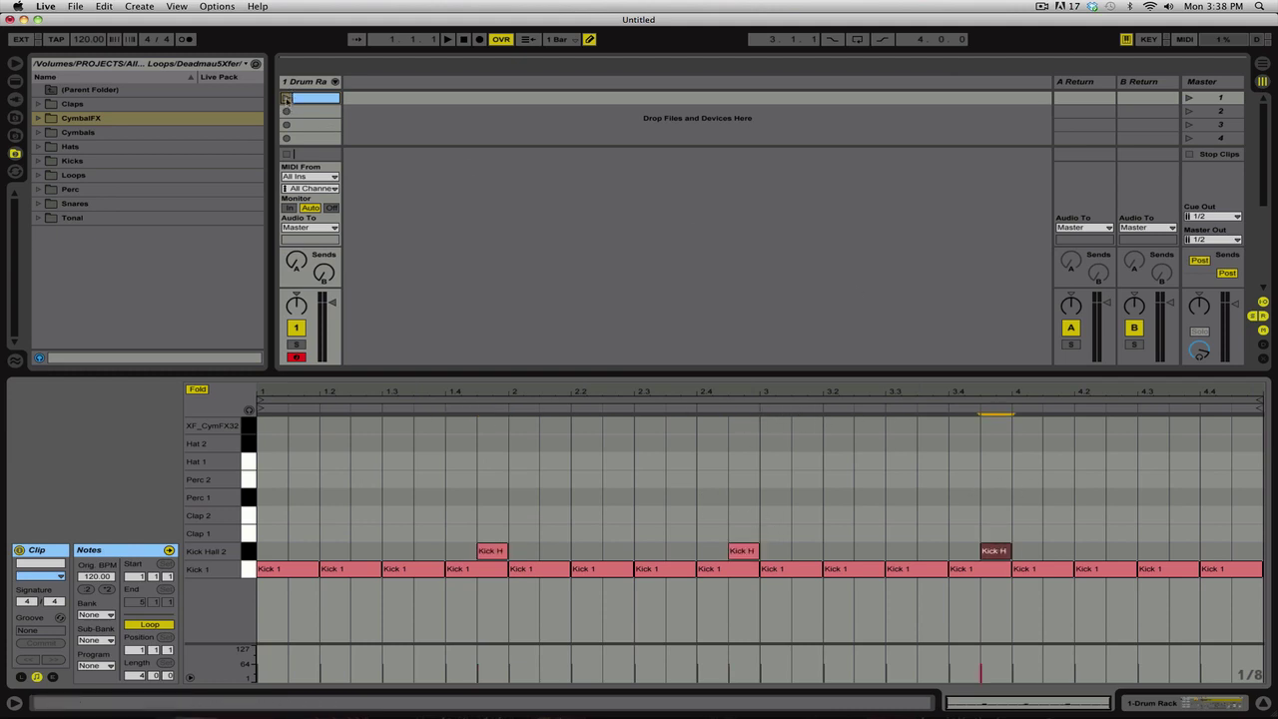
- Play the clip while slightly lowering the Drum Rack track's volume, and stop playback
key(space)
drag(333, 302, 334, 317)
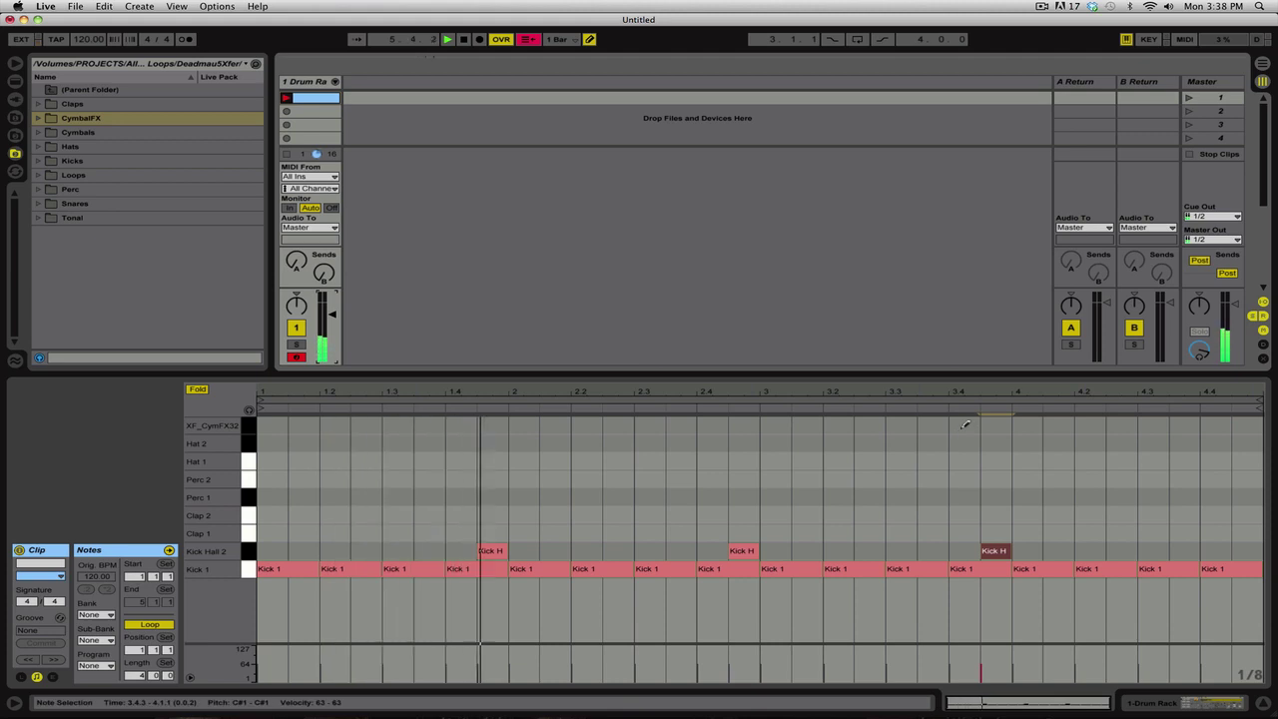
key(space)
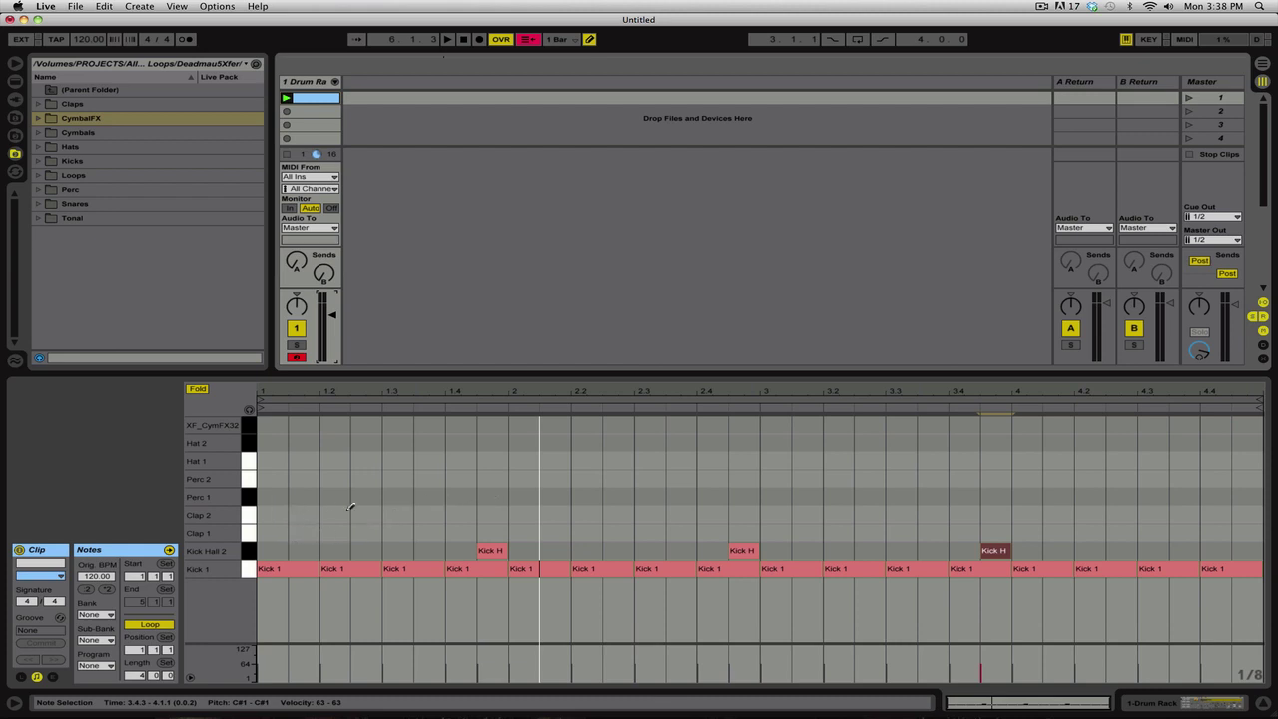
- Draw Clap 1 on beat 3 of all four bars, layer Clap 2 on beats 2.3 and 4.3, and play the pattern
click(403, 530)
click(404, 514)
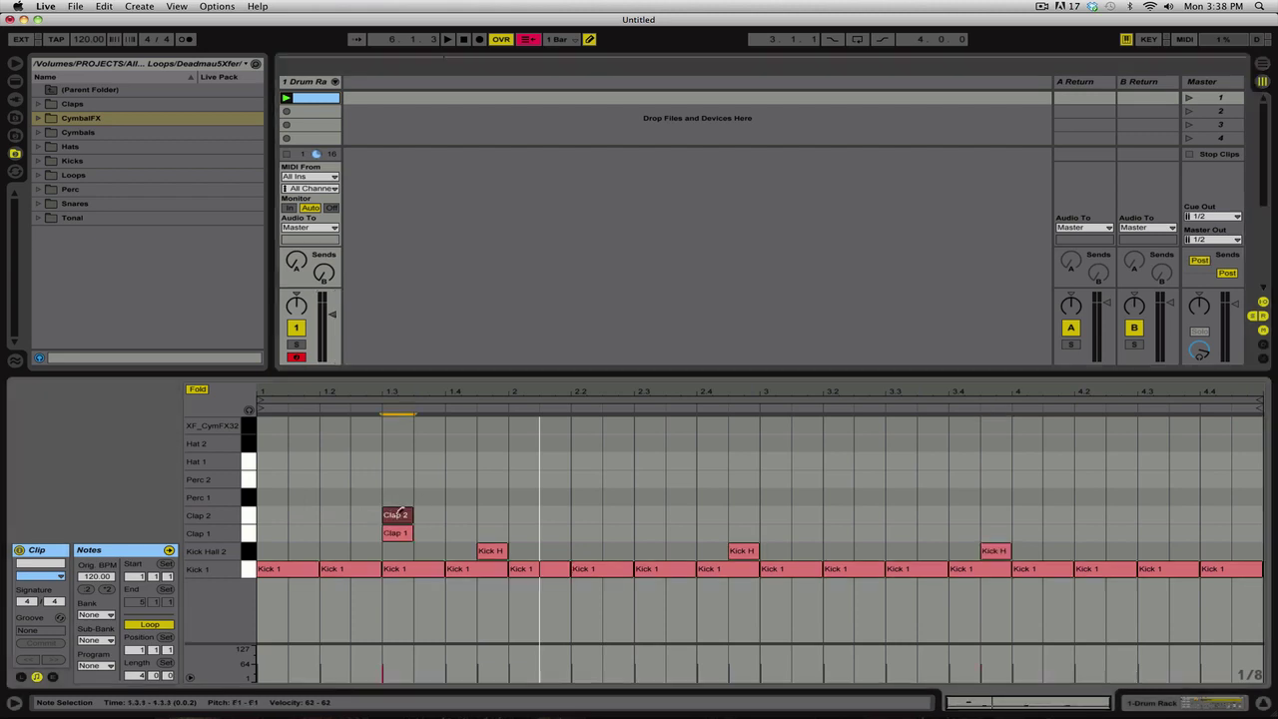
click(398, 512)
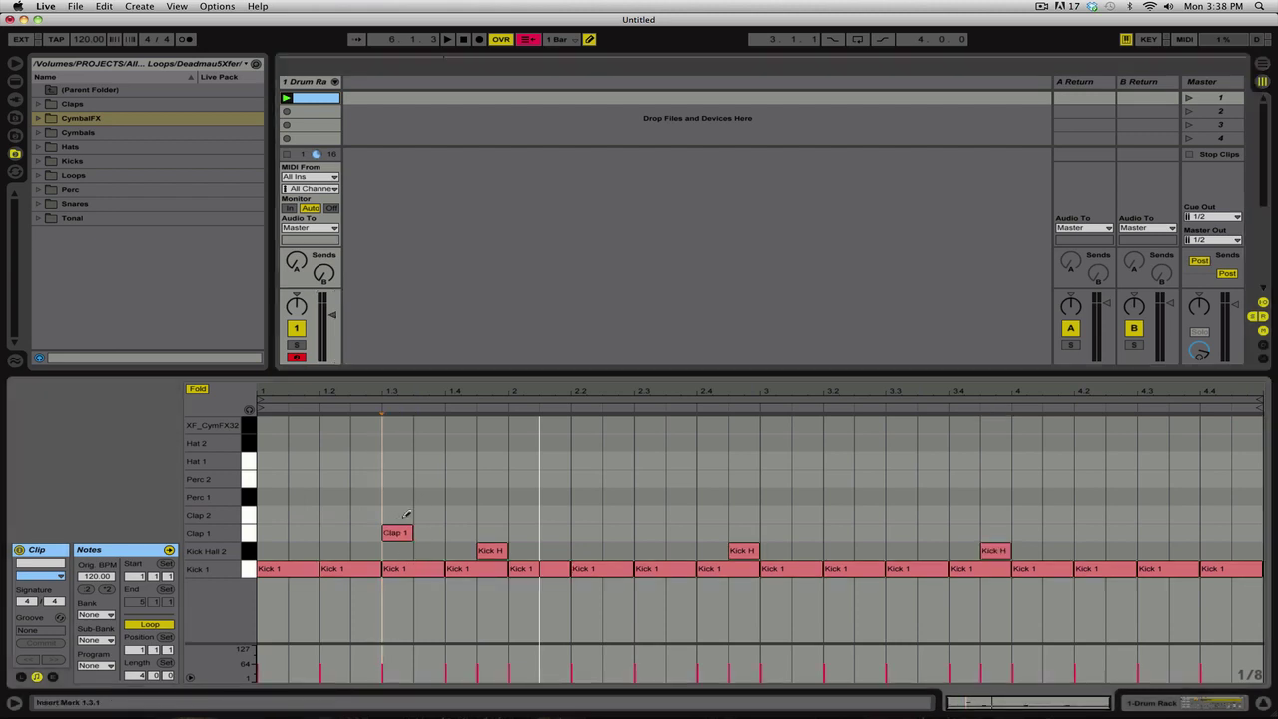
click(649, 514)
click(649, 532)
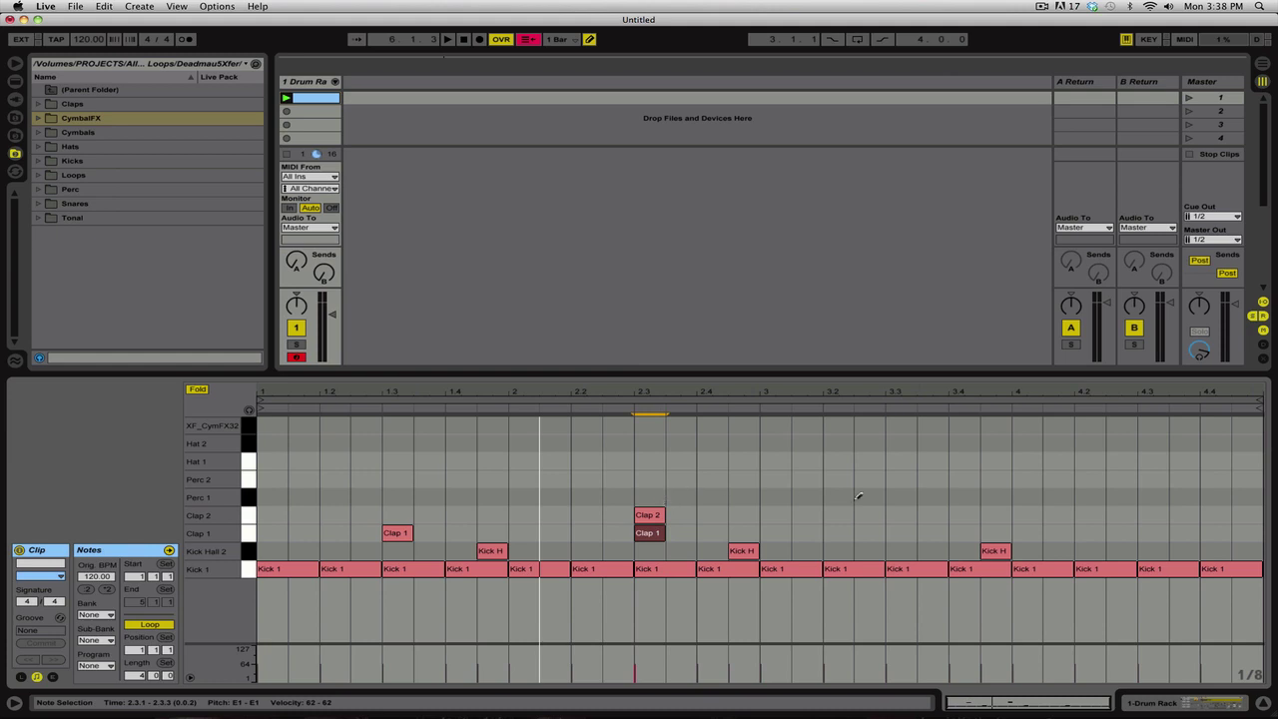
click(900, 532)
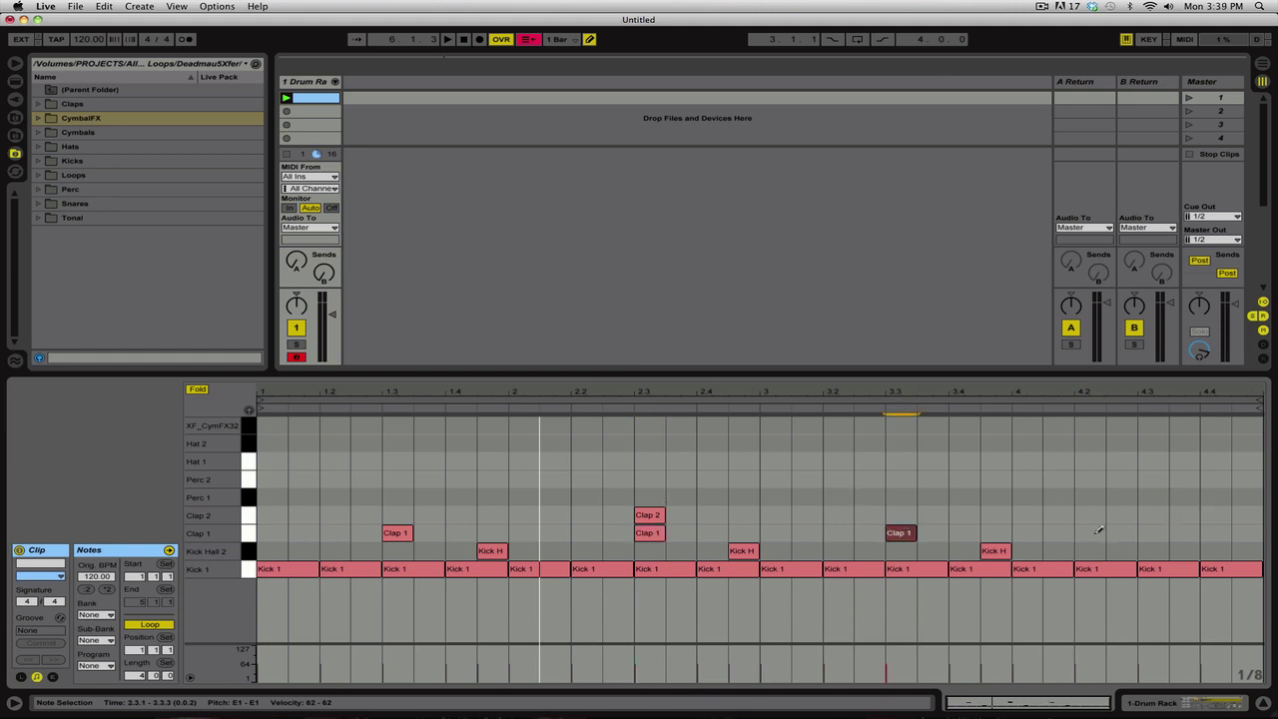
click(1148, 532)
click(1150, 515)
key(space)
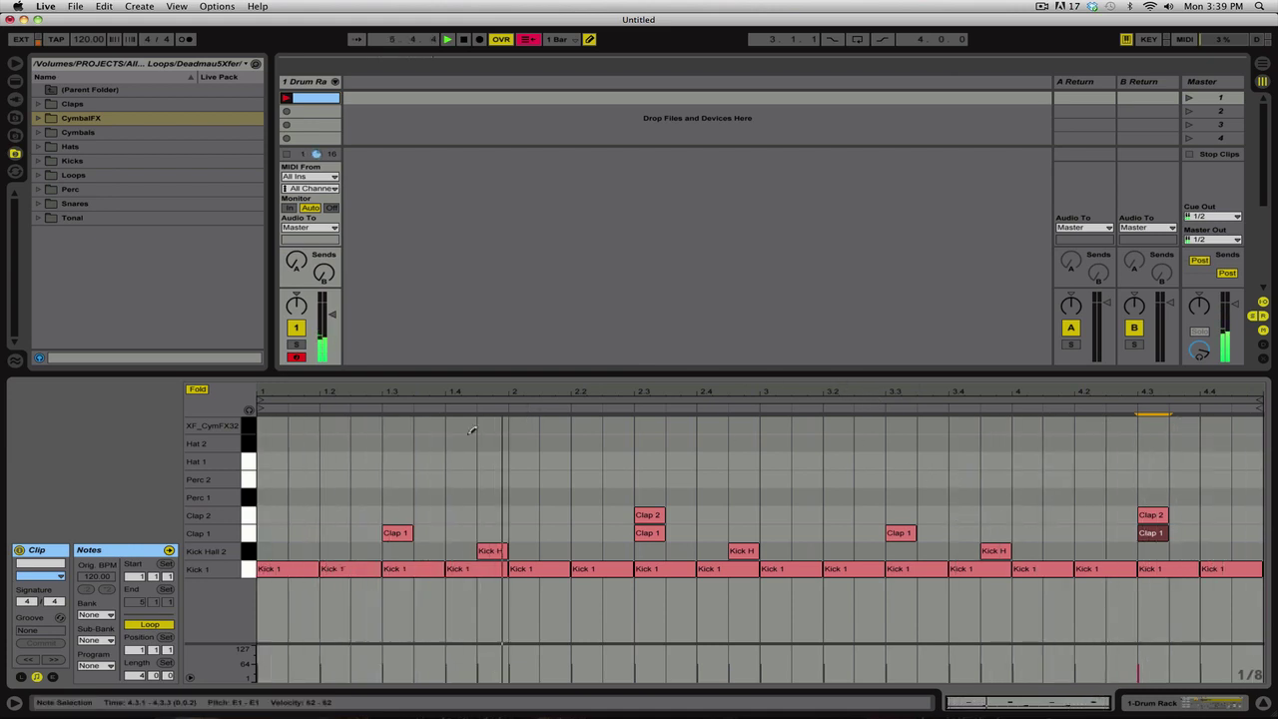
- On a 1/16 grid, draw Hat 1 notes on the last three sixteenths of the first beat, leaving the downbeat empty
right_click(311, 467)
click(424, 394)
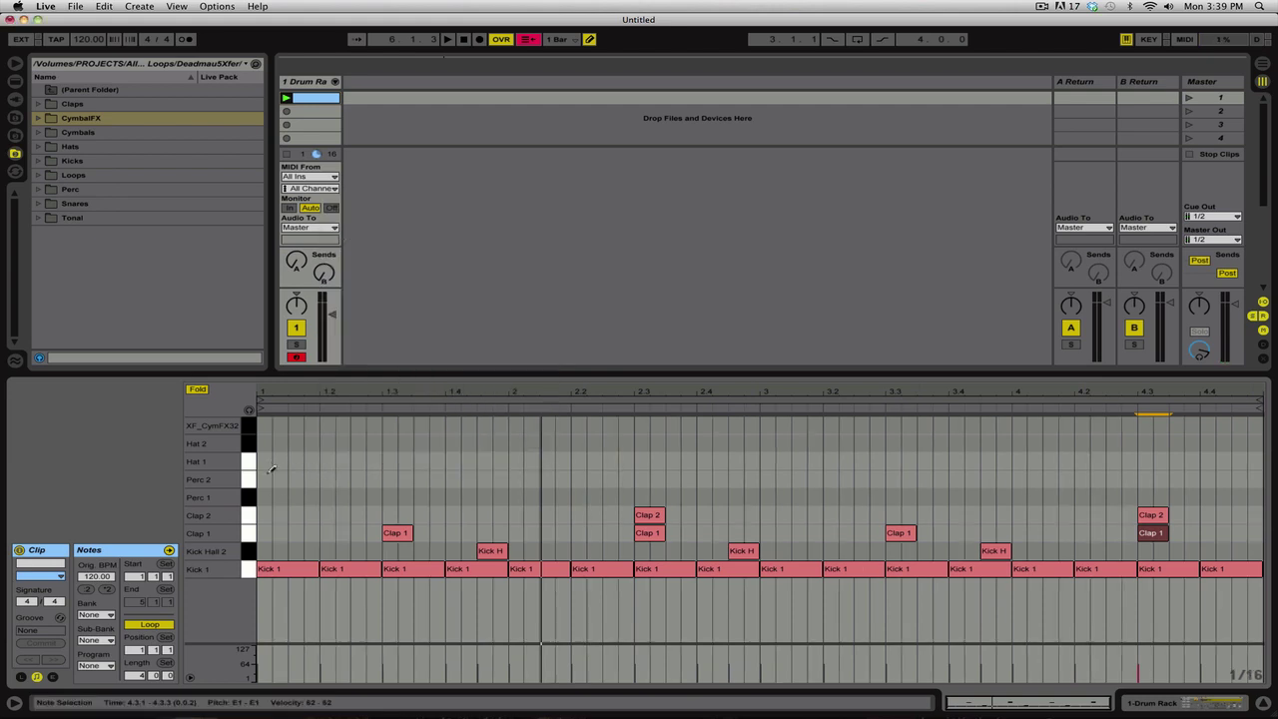
click(265, 460)
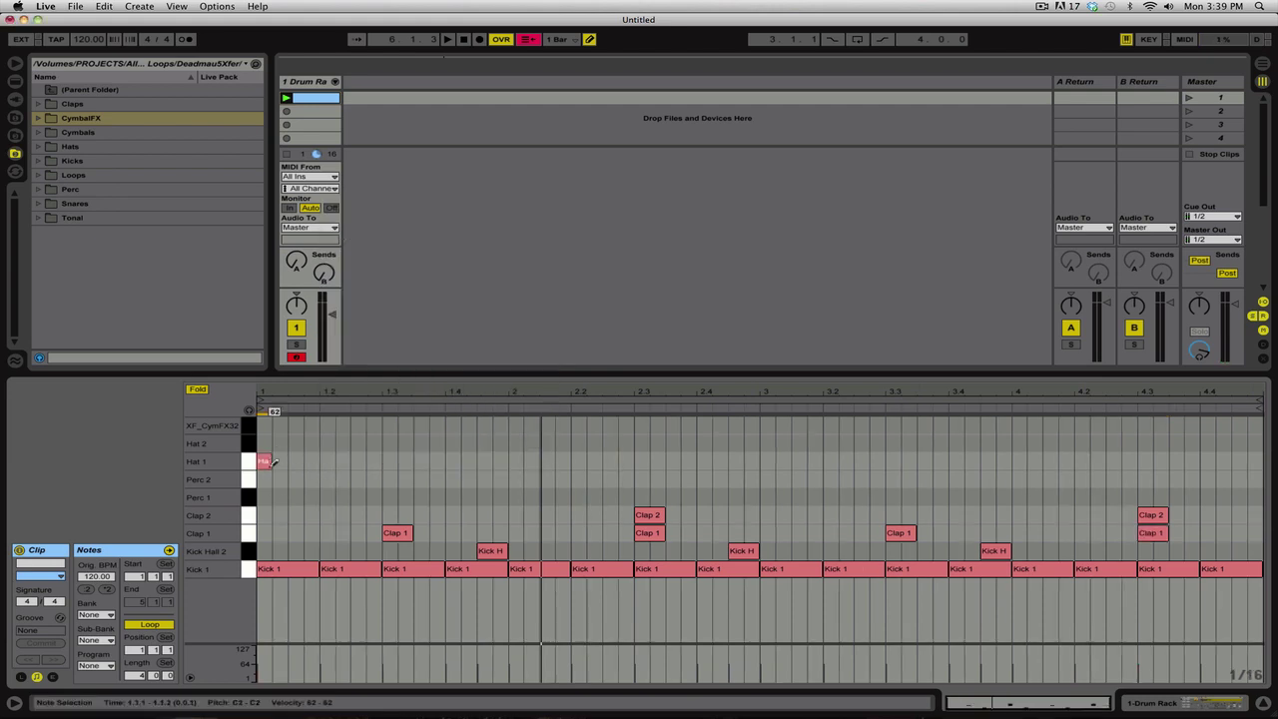
click(282, 460)
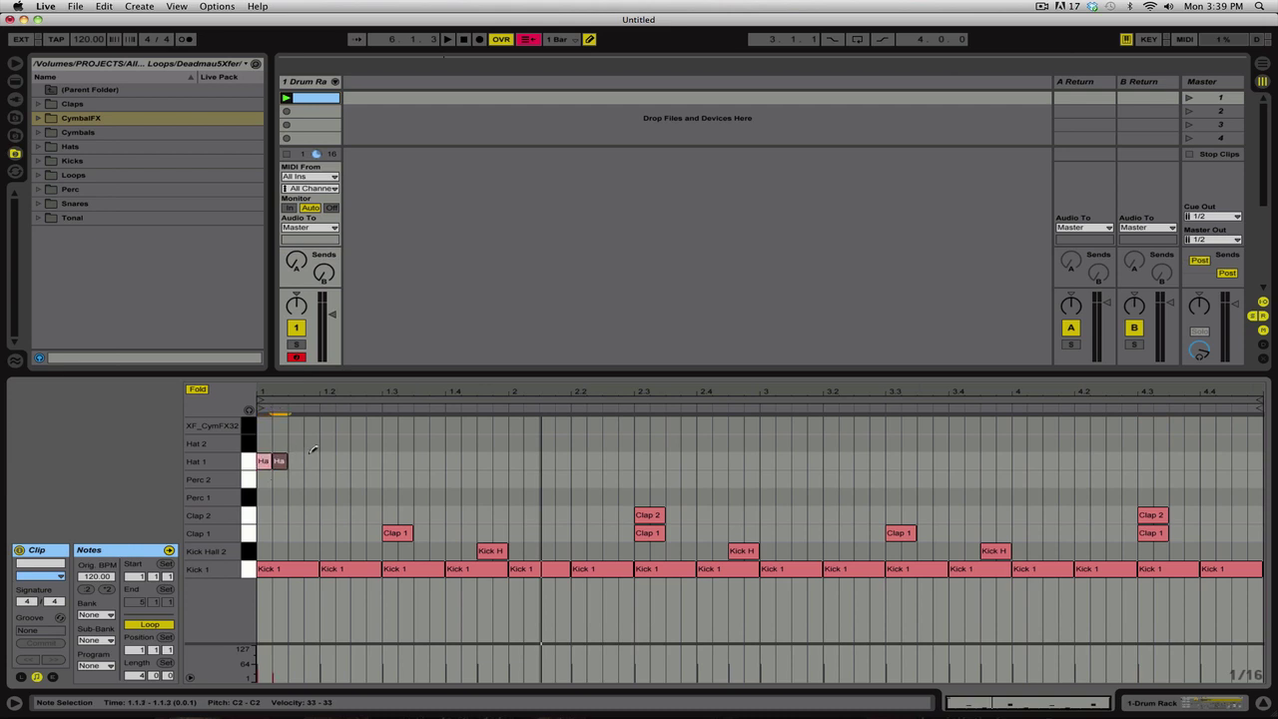
click(295, 460)
click(312, 460)
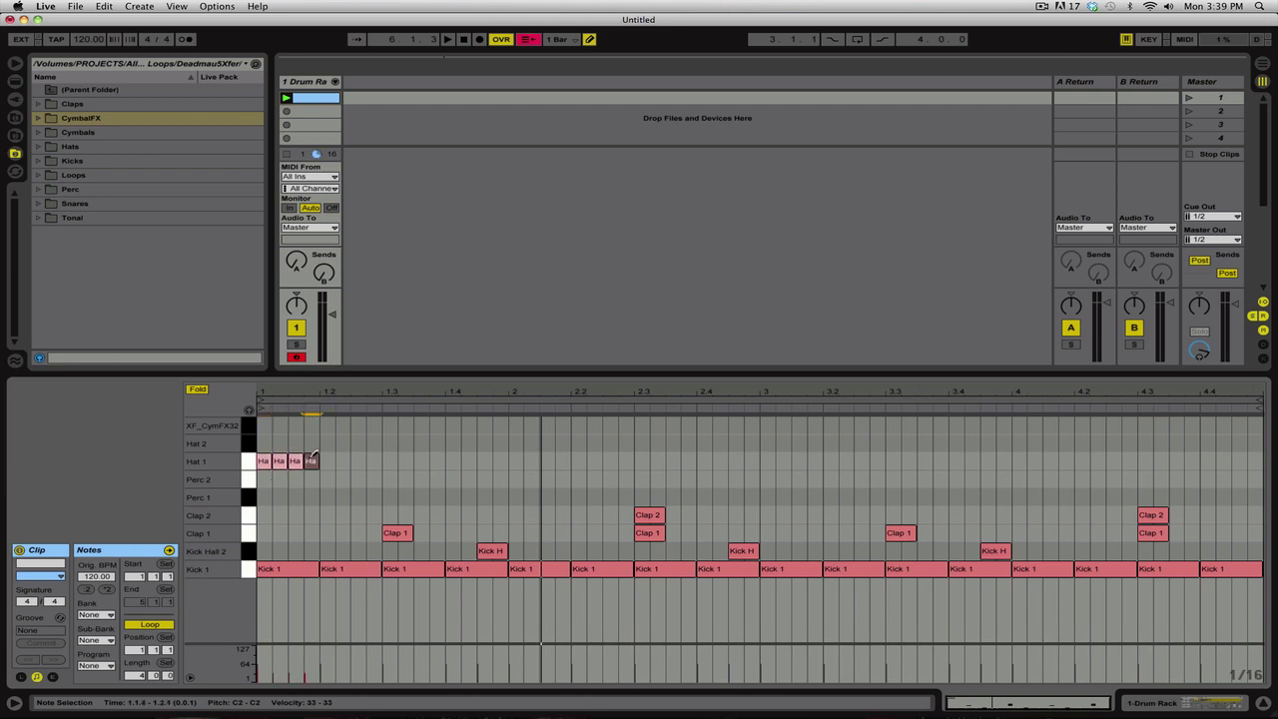
click(267, 460)
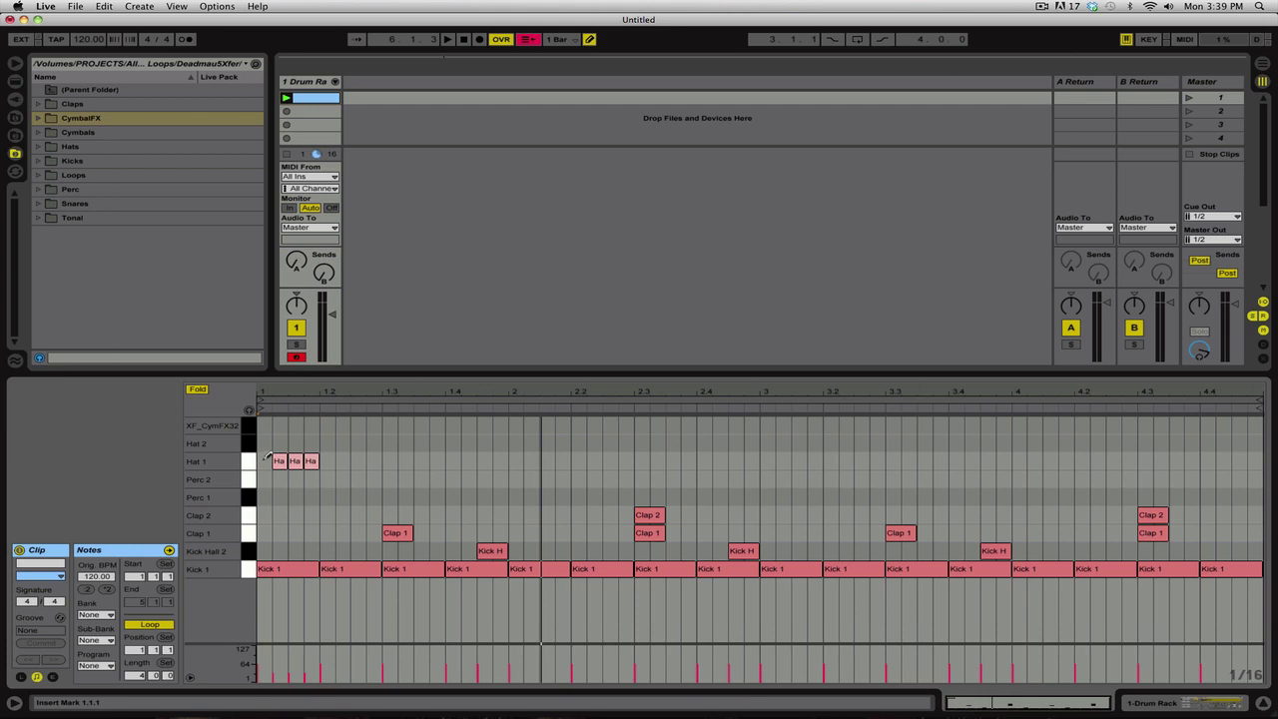
key(space)
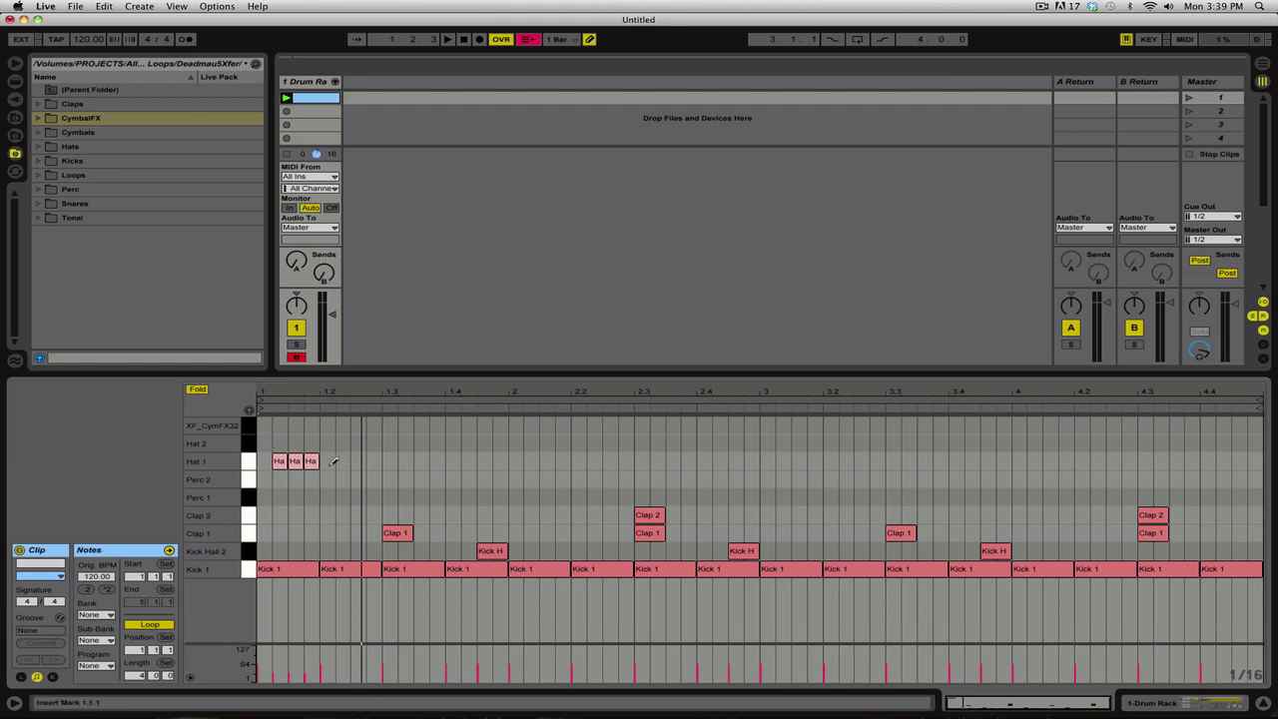
- Draw three Hat 1 notes on beat 1.2's off-beat sixteenths, duplicate the hat pattern across all four bars, and play it
drag(347, 457, 380, 459)
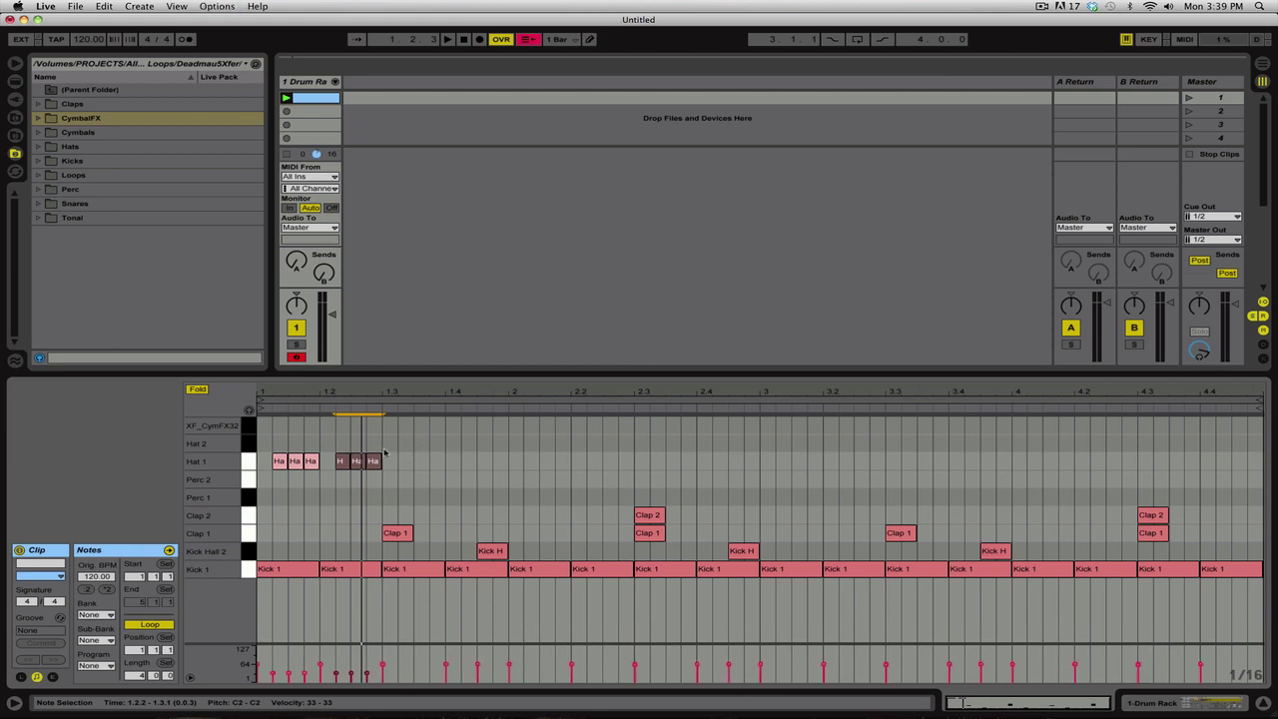
mouse_move(381, 447)
mouse_down()
mouse_move(335, 484)
mouse_move(213, 486)
mouse_up()
key(super+d)
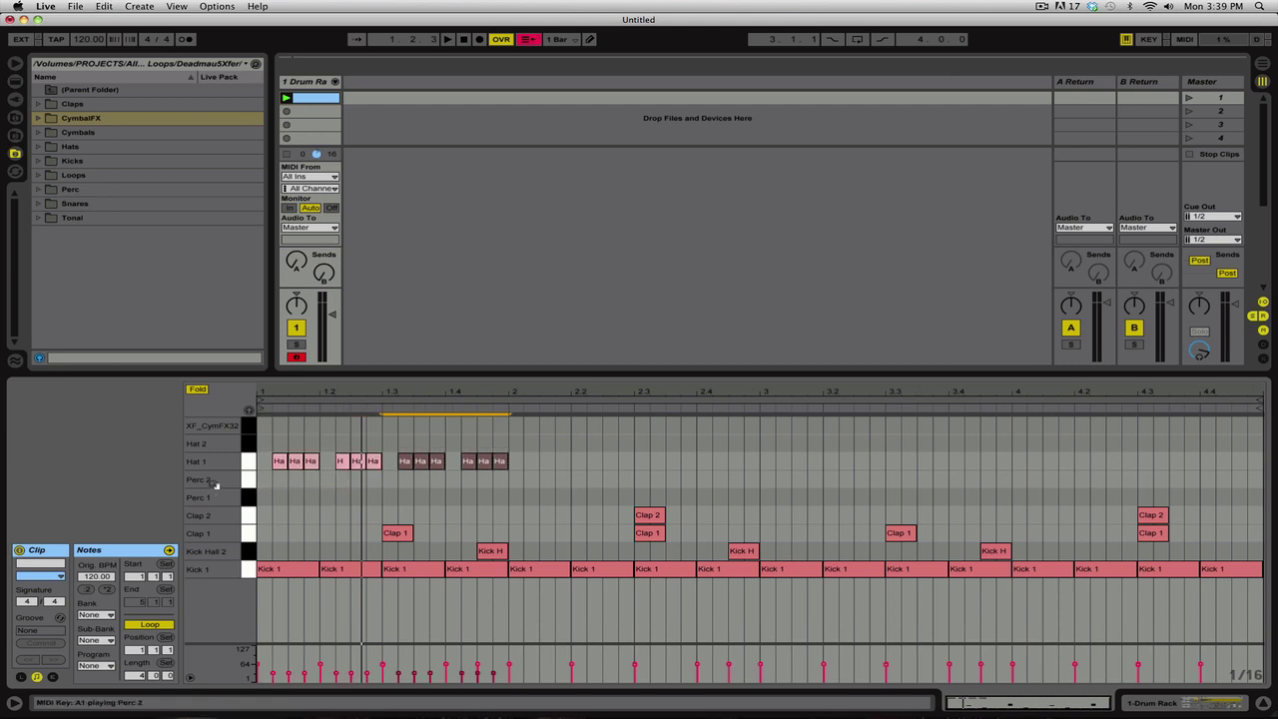
key(super+d)
key(super+d)
key(super+d)
key(super+d)
key(super+d)
key(super+d)
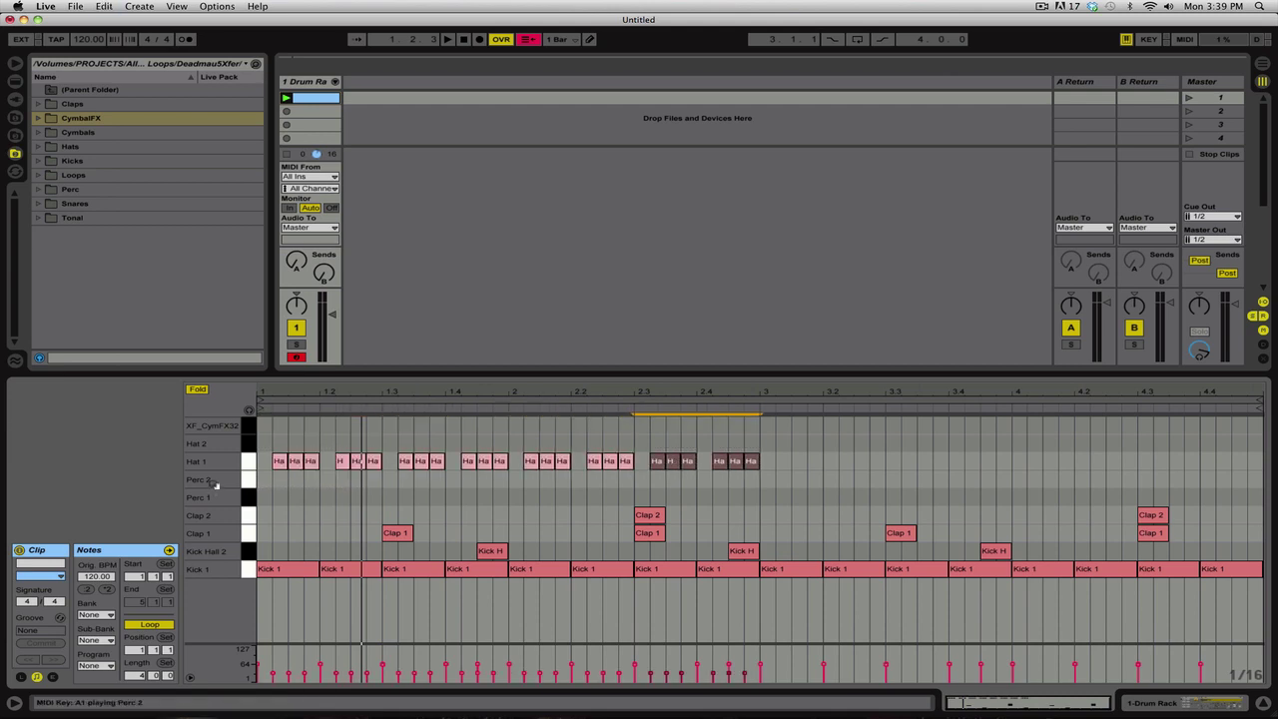
key(space)
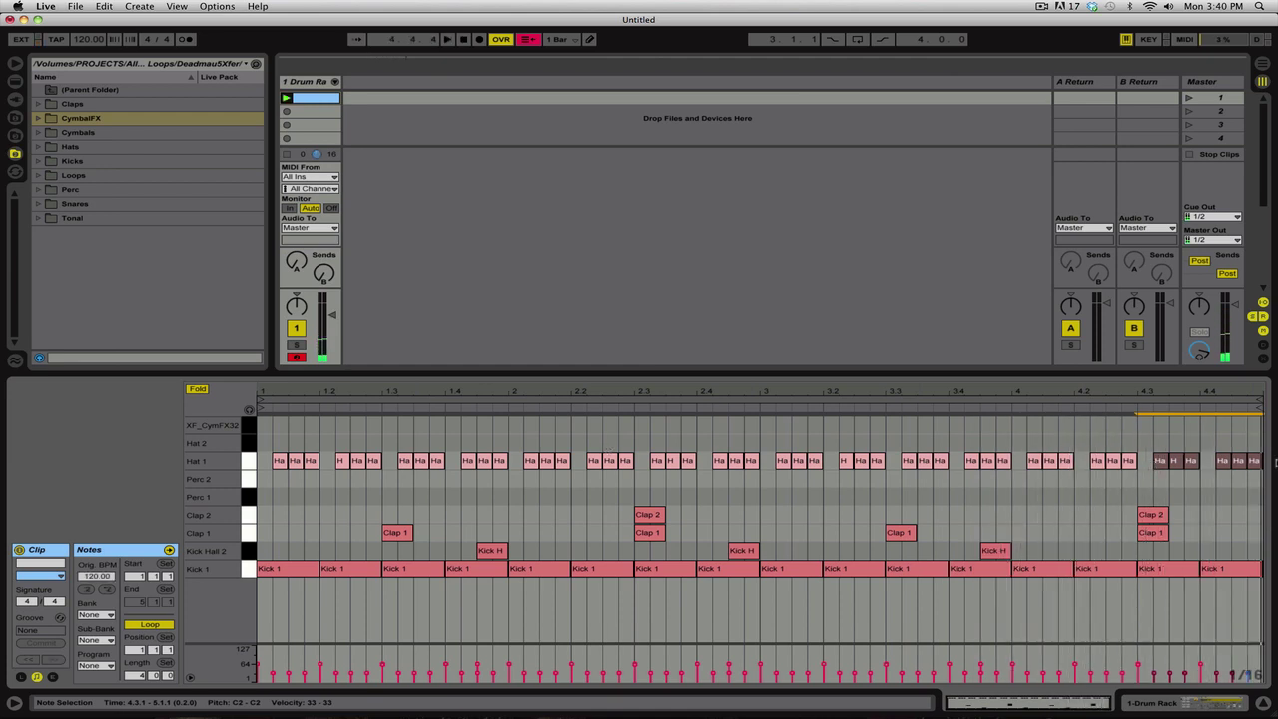
- Move the clip's final Hat 1 note to Hat 2 and draw Hat 2 notes on the last two sixteenths of bar 2
click(1254, 443)
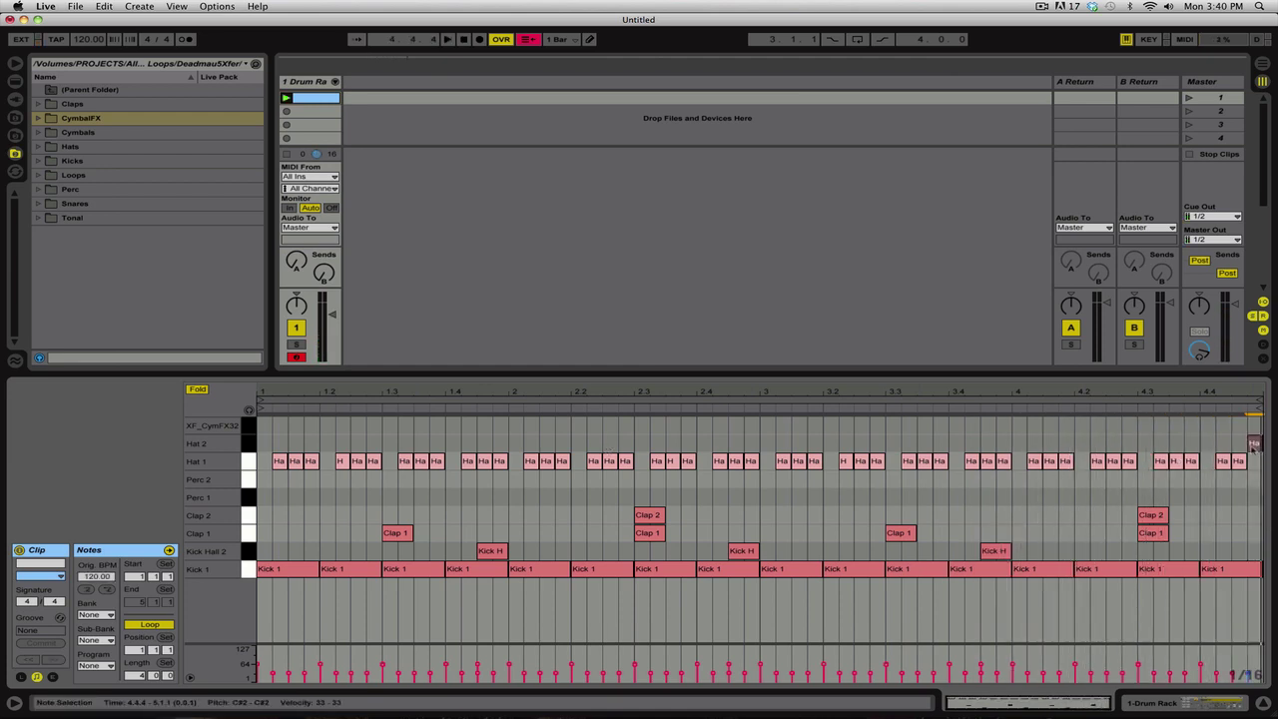
key(super+b)
click(752, 442)
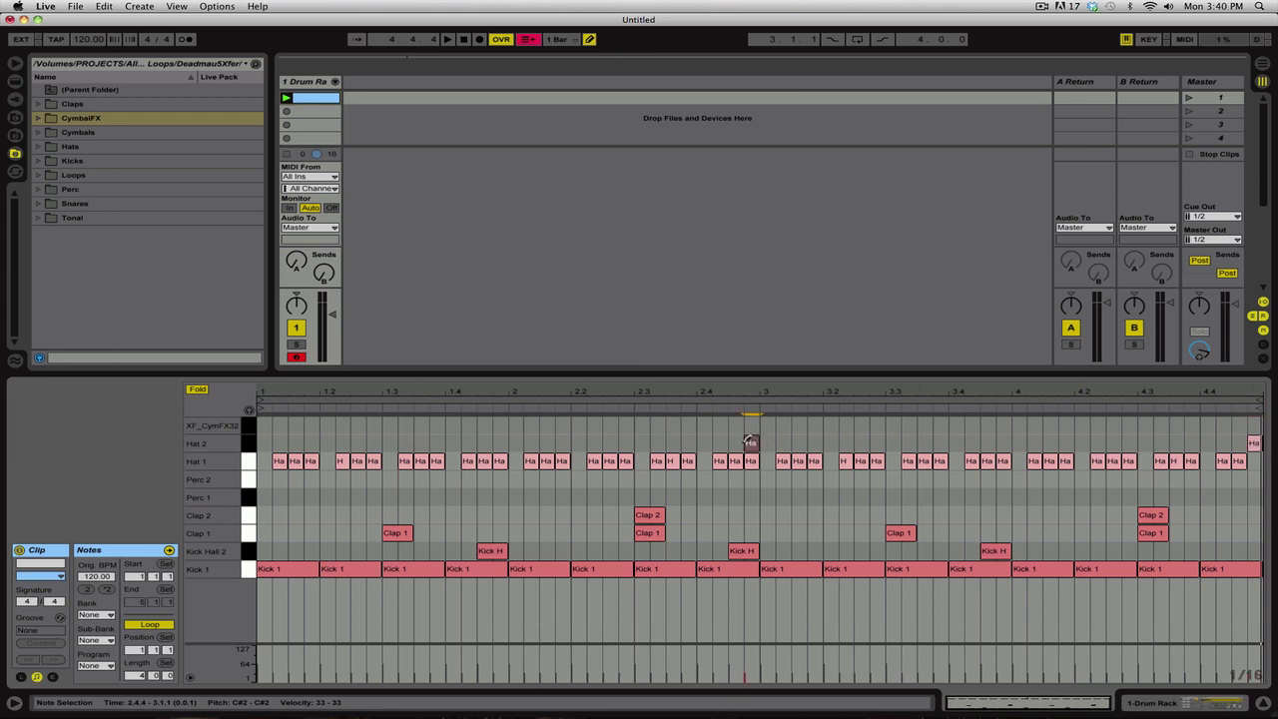
click(736, 442)
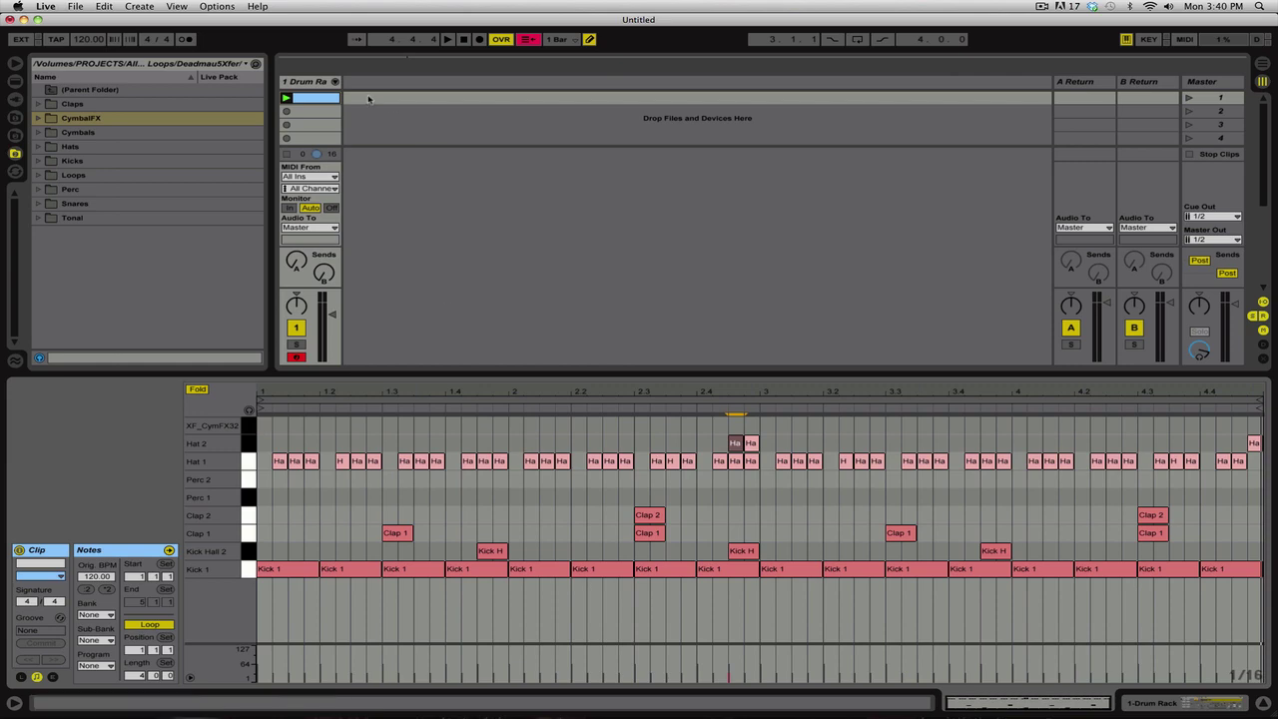
- Duplicate the drum clip into the second slot, naming the original 1 and the copy 1.5
click(308, 99)
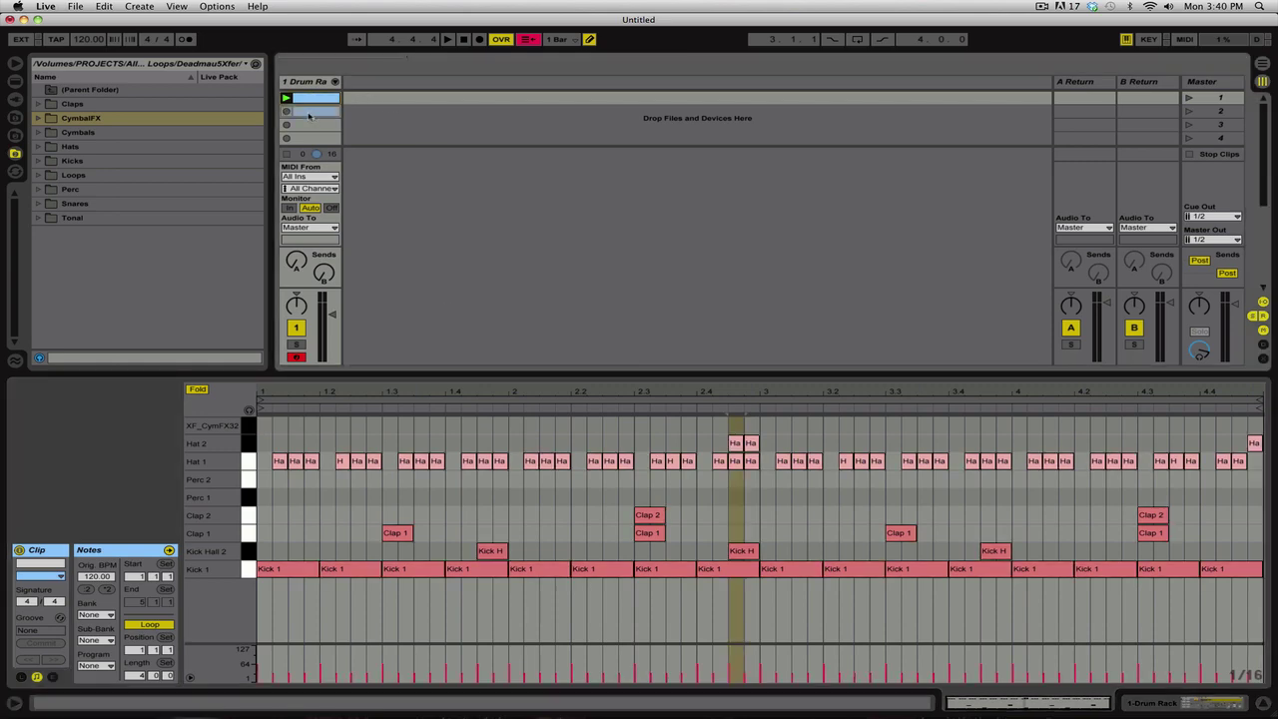
key(super+d)
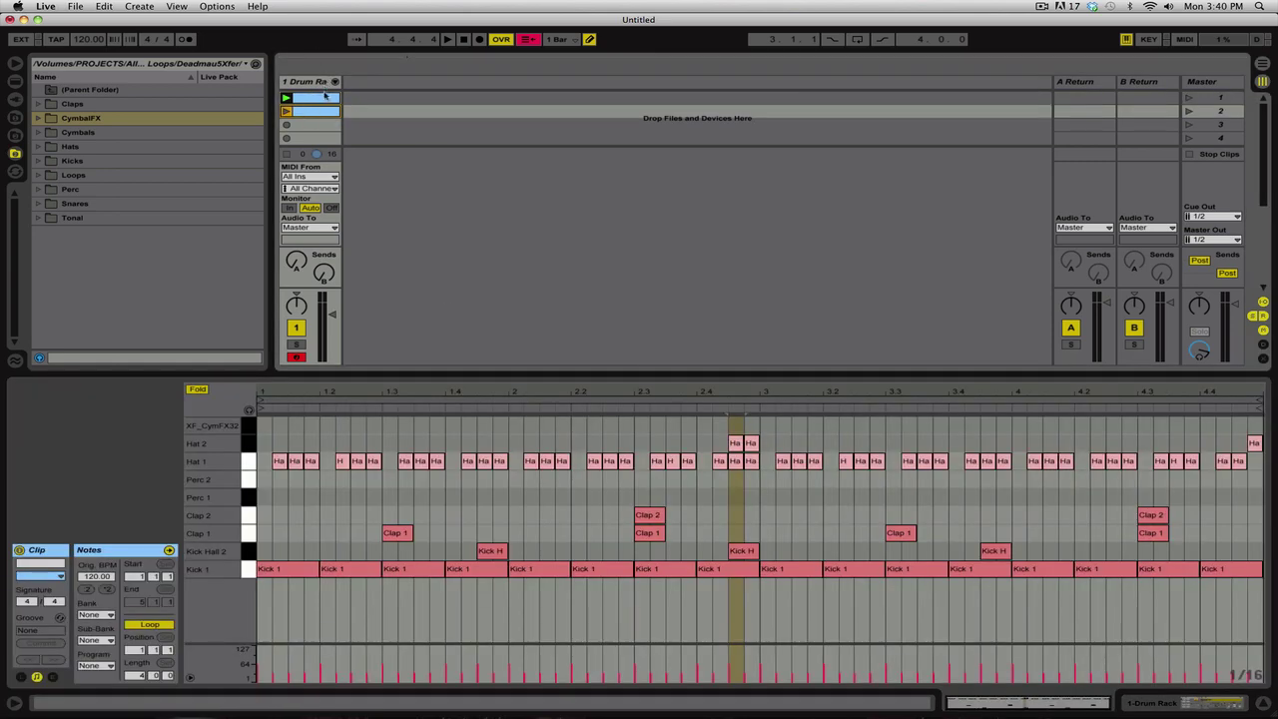
click(314, 97)
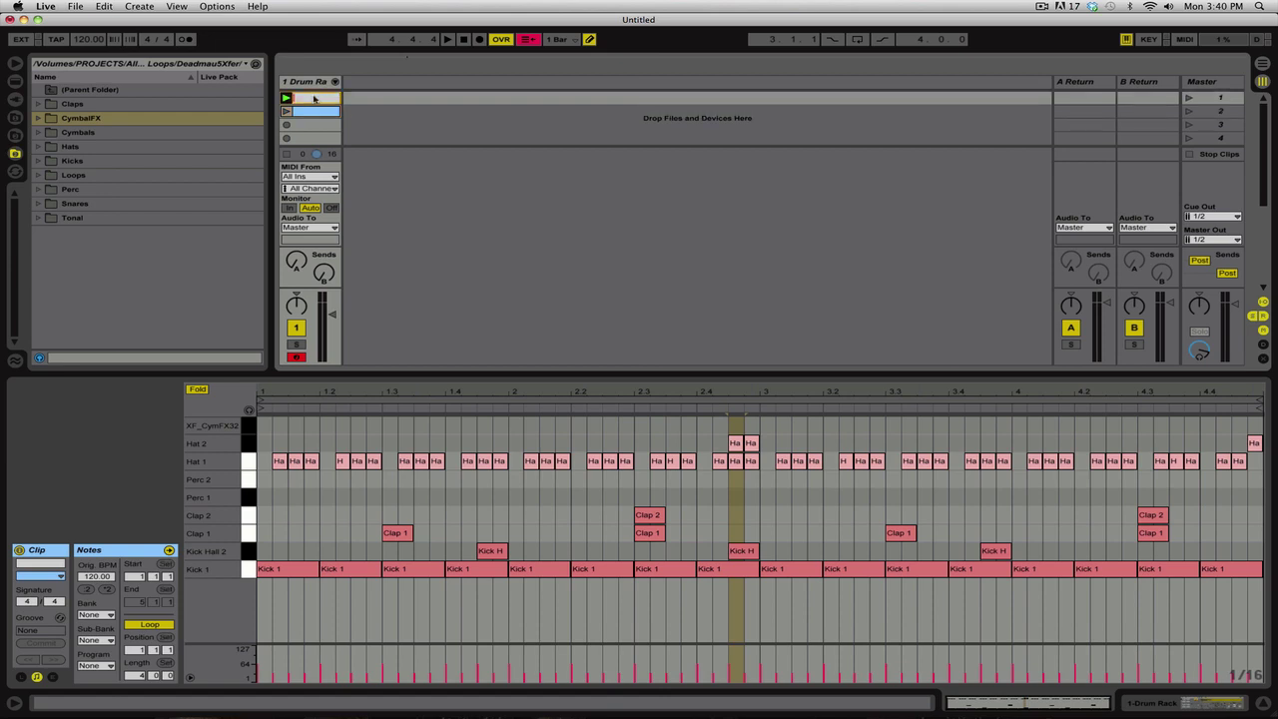
key(super+r)
text(1)
key(Return)
click(307, 112)
key(super+r)
text(1.5)
key(Return)
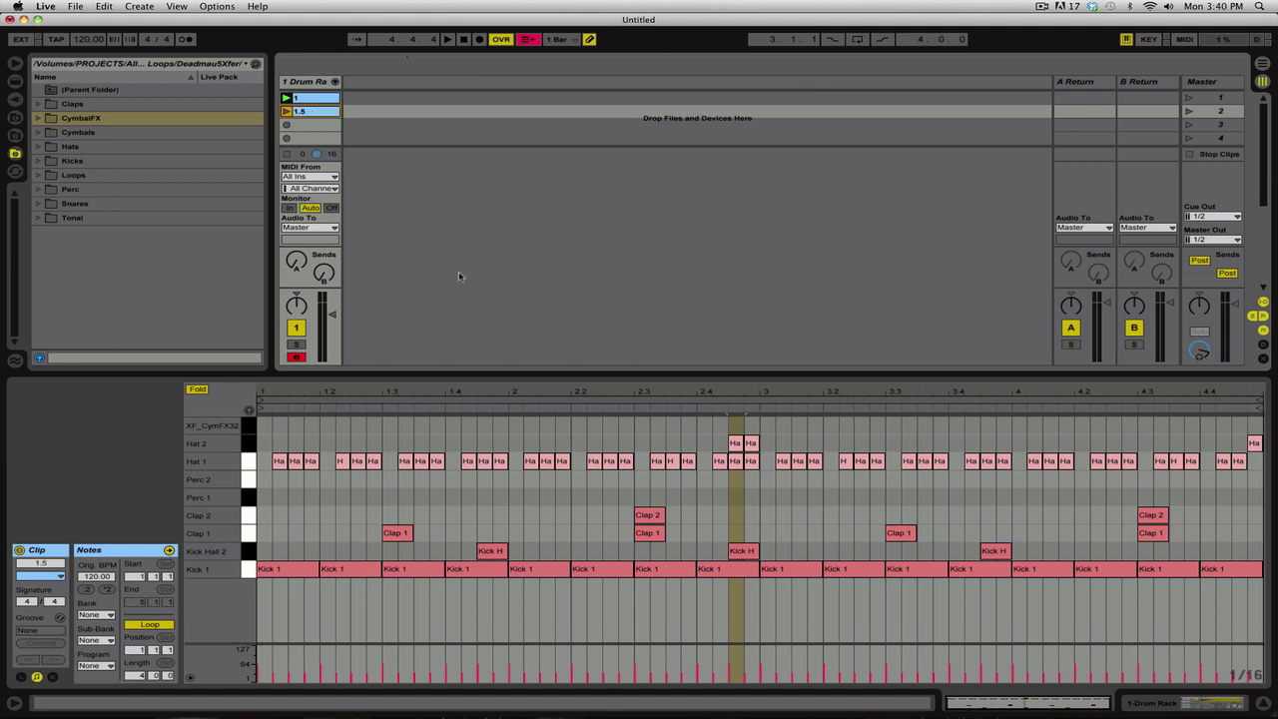
- Try to place a long XF_CymFX32 note at the start of clip 1.5 using coarser grids, and return to the 1/16 grid
click(264, 425)
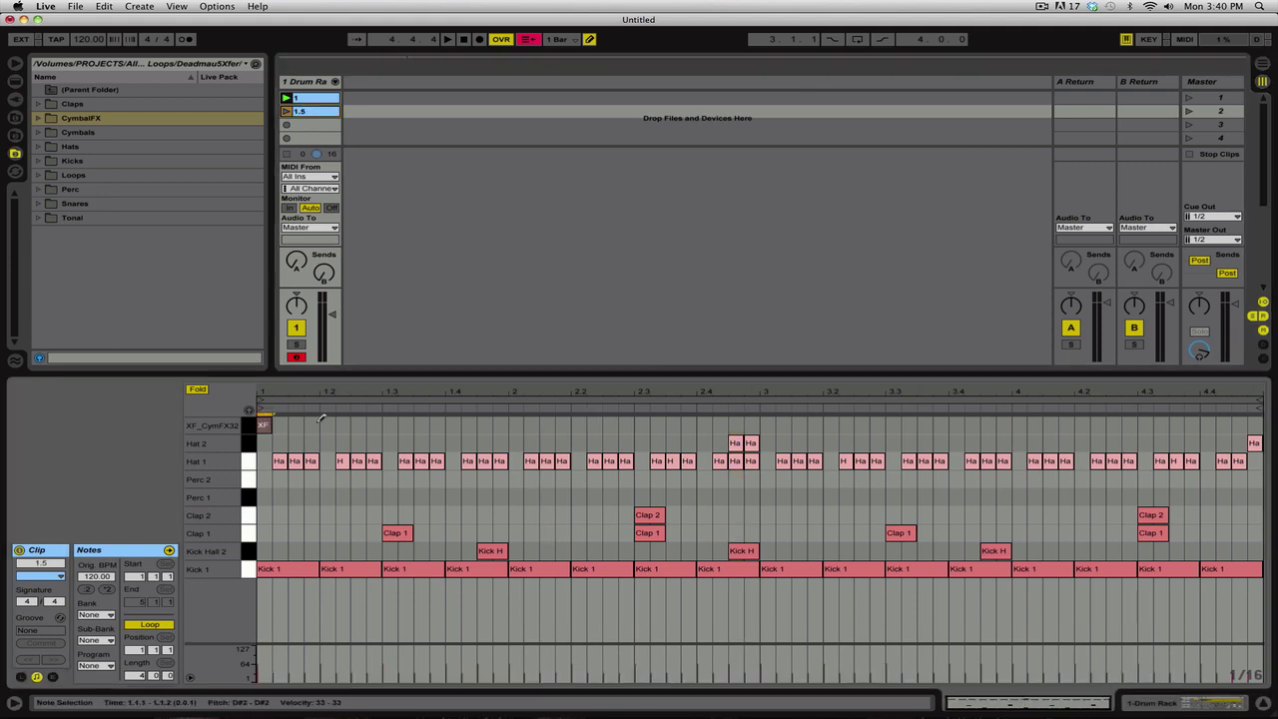
key(super+b)
drag(270, 425, 304, 426)
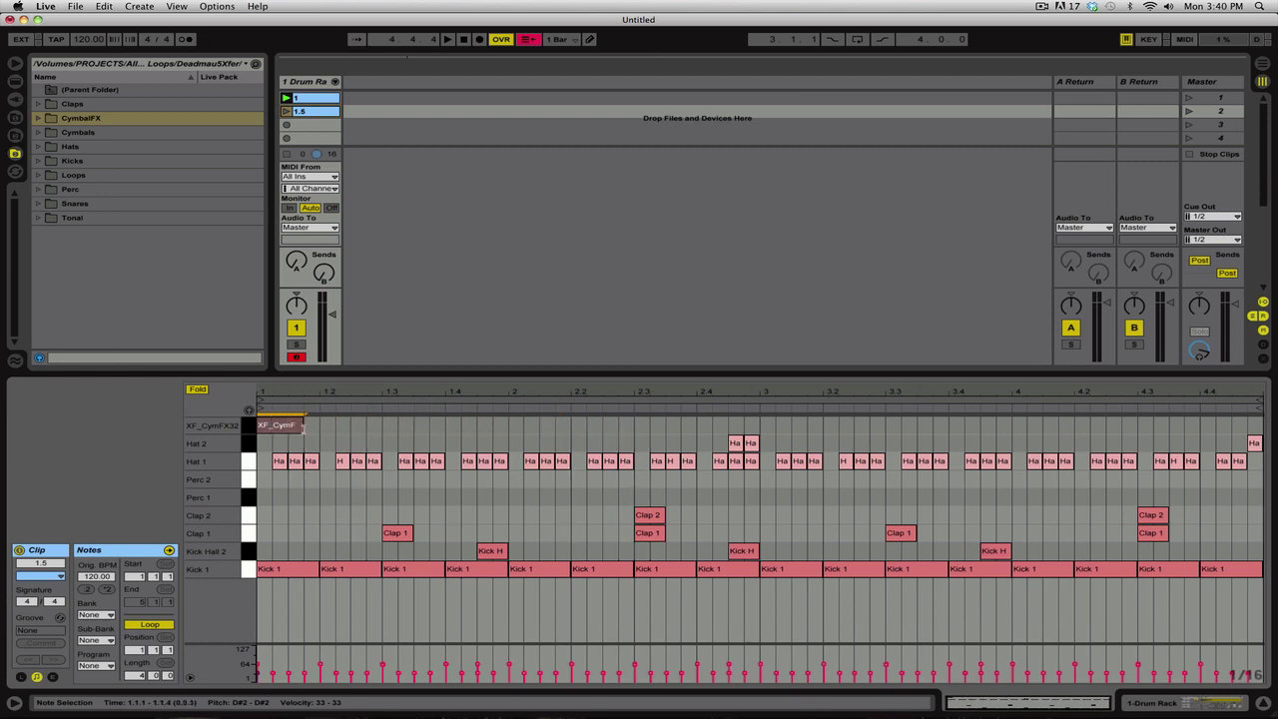
right_click(370, 439)
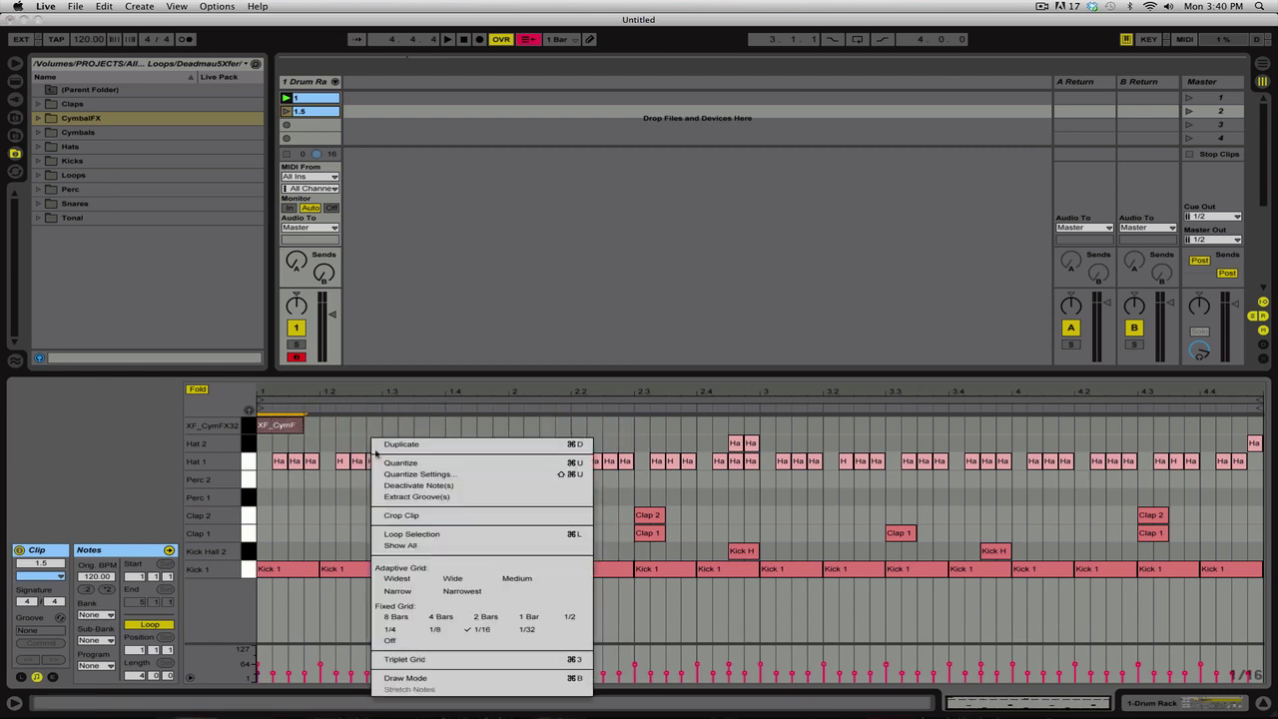
click(529, 616)
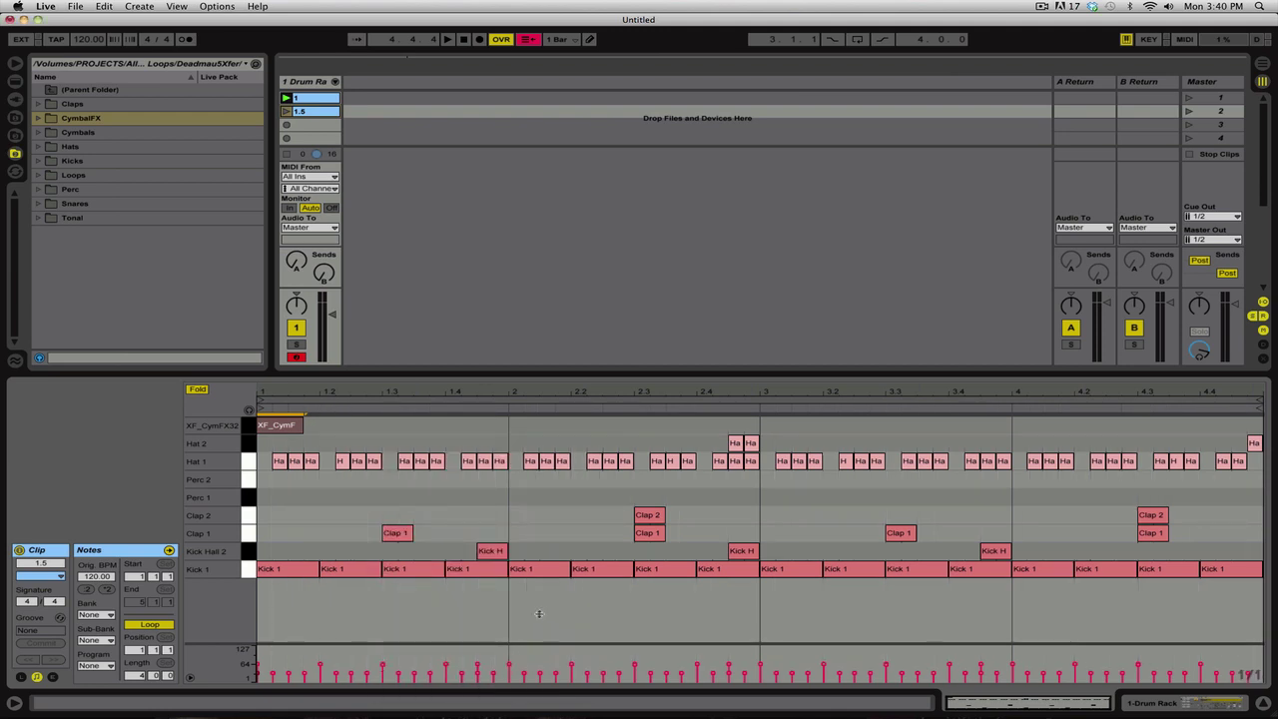
right_click(471, 437)
click(528, 608)
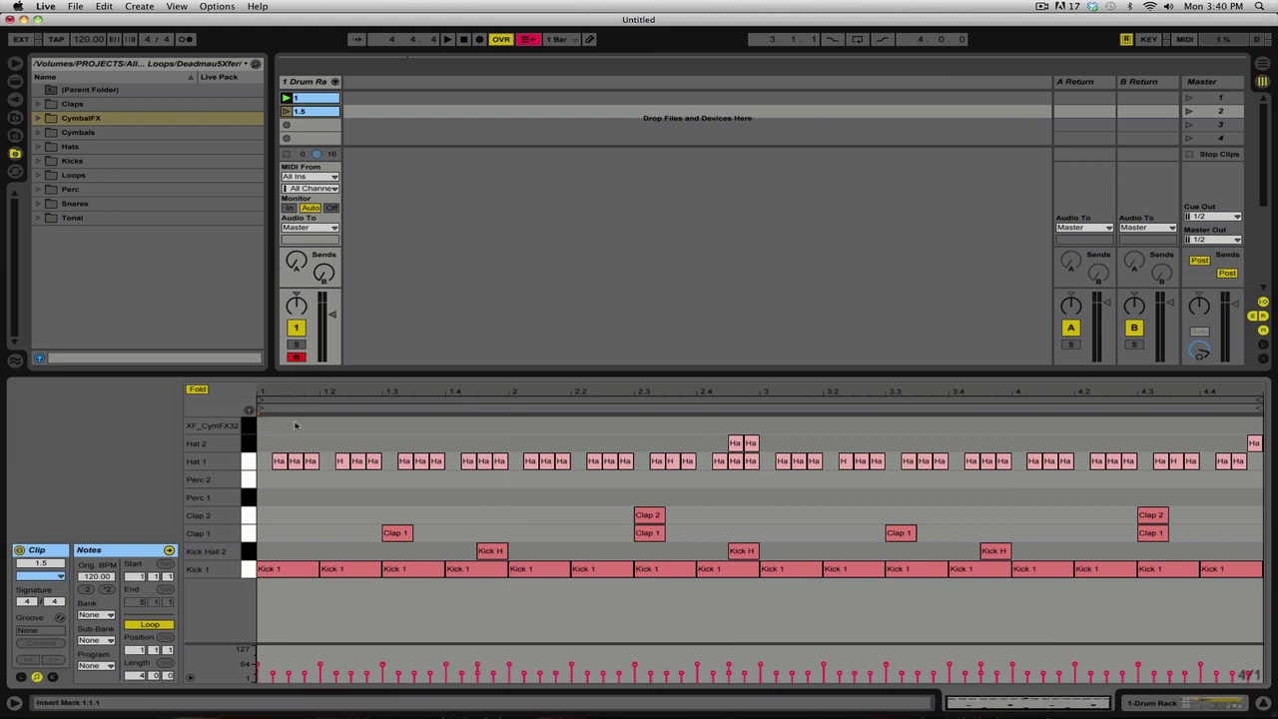
drag(300, 425, 1264, 425)
right_click(478, 425)
click(588, 591)
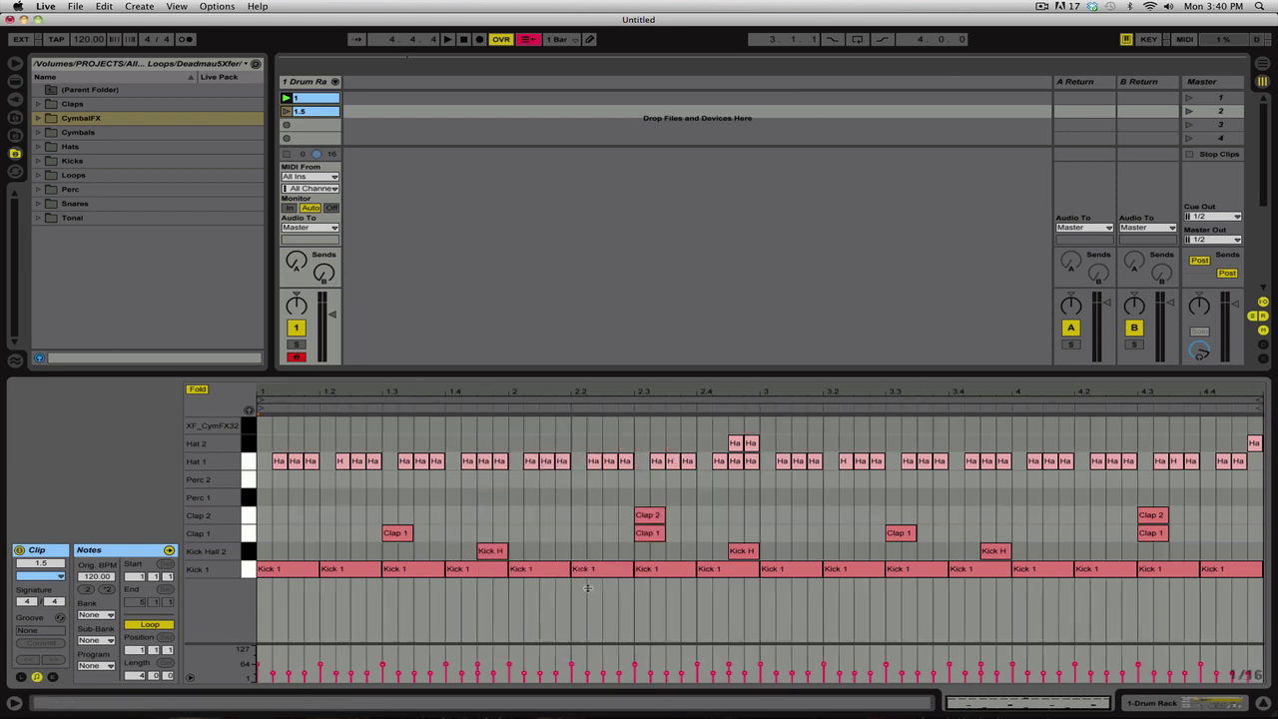
- Place an XF_CymFX32 note at the start of clip 1.5 and extend it across all four bars
double_click(264, 426)
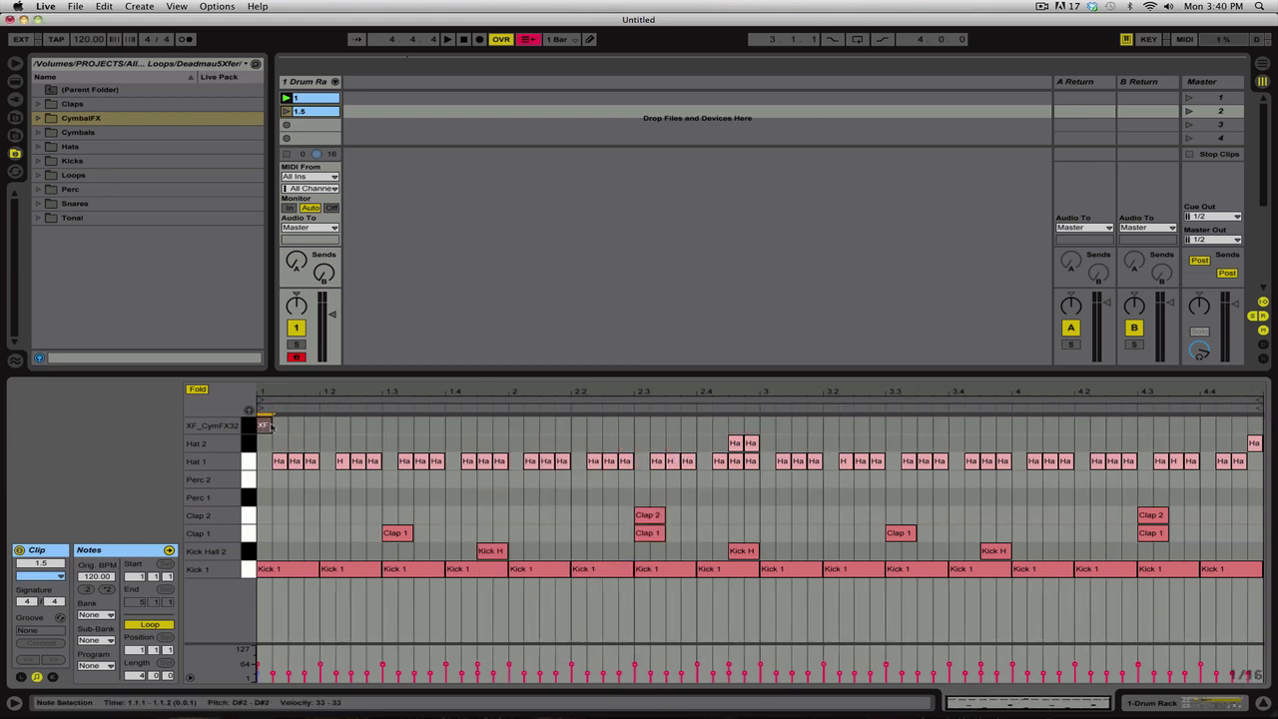
drag(271, 425, 1262, 425)
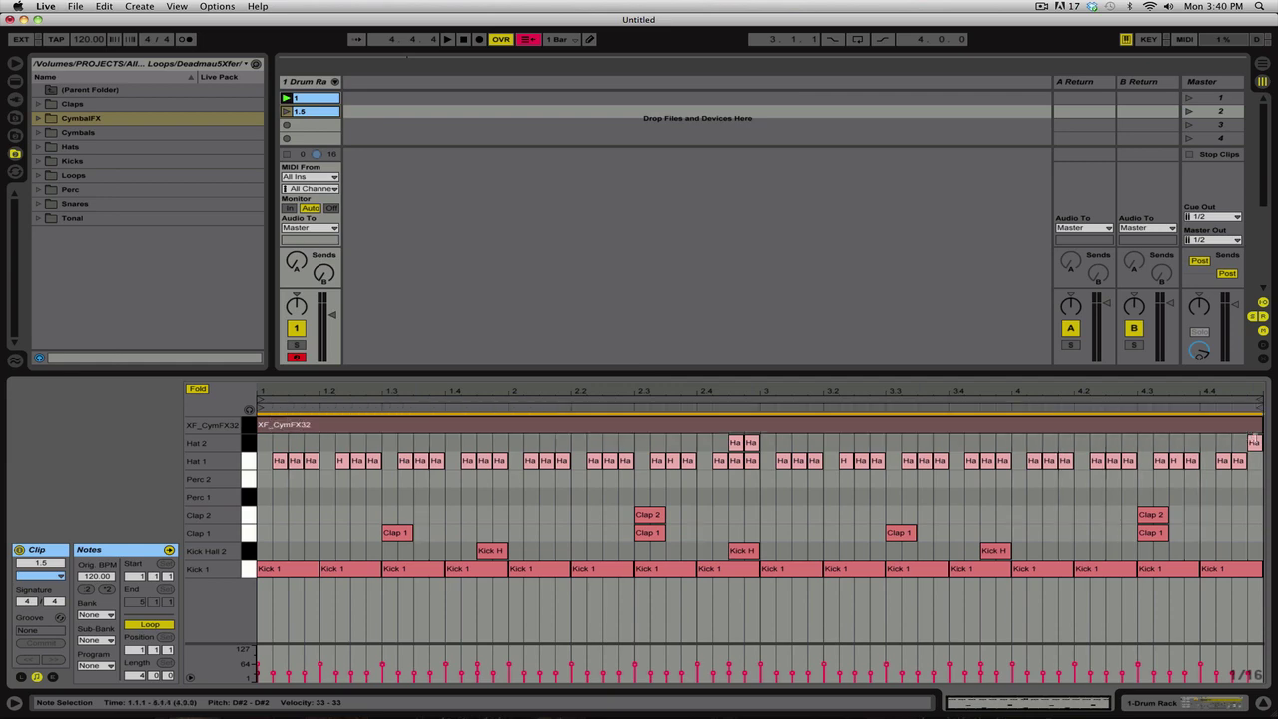
- Show the drum track's Drum Rack with its chain list and return chains section
click(315, 83)
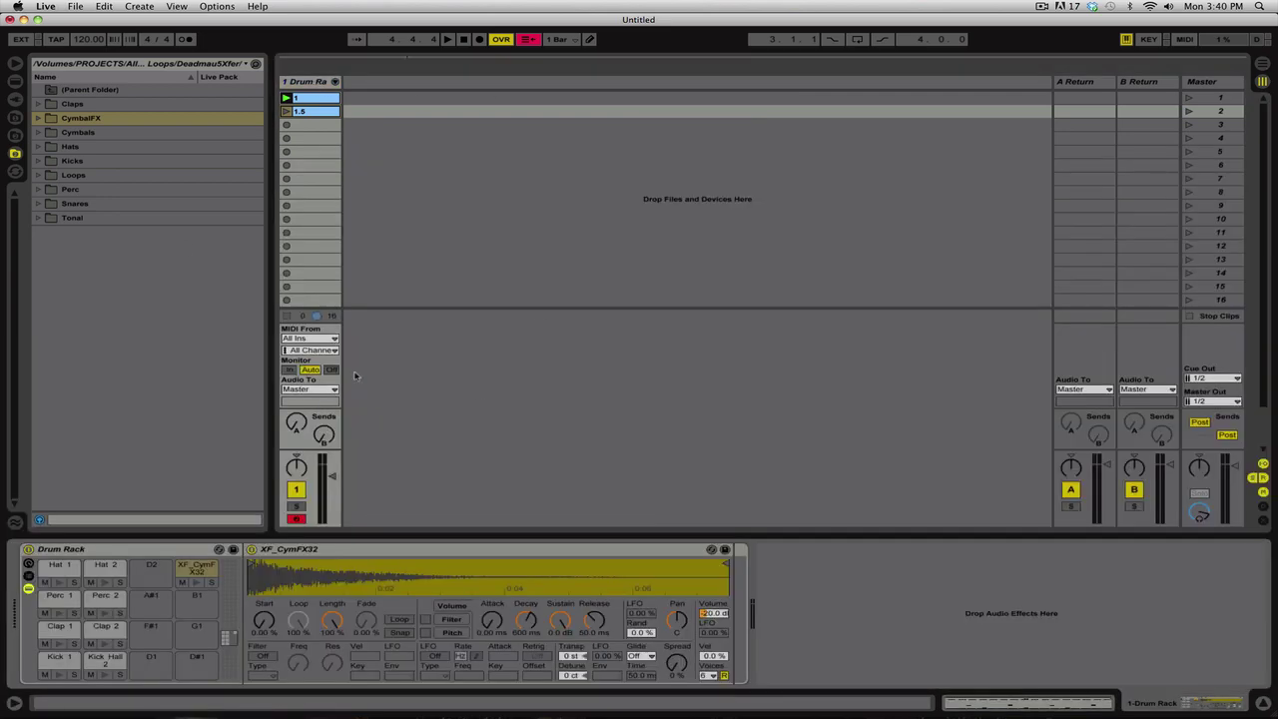
click(28, 576)
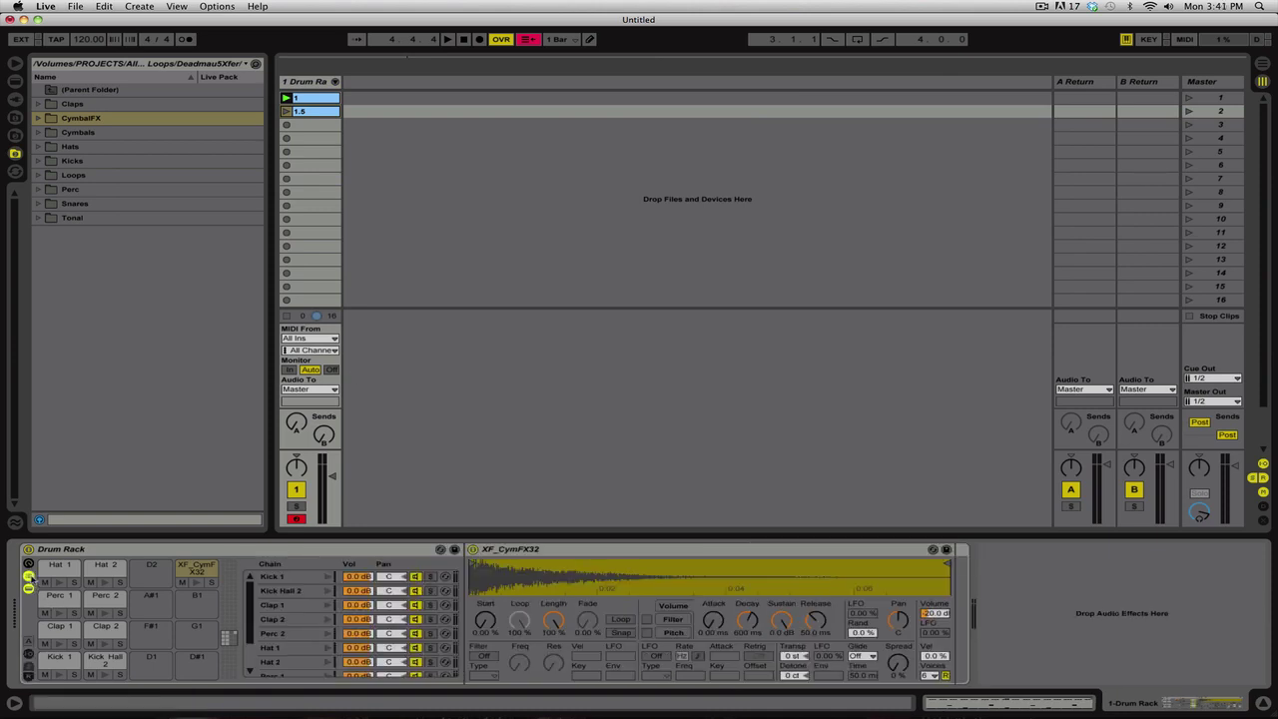
click(28, 654)
click(28, 654)
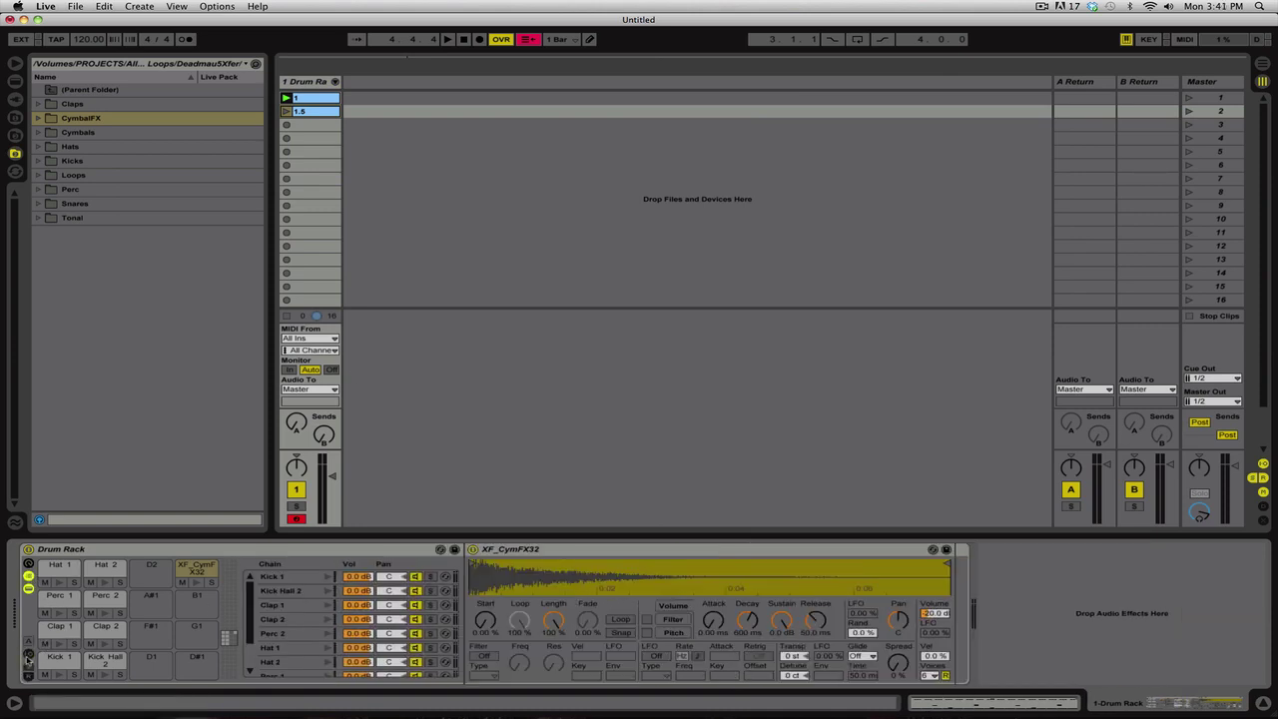
click(28, 676)
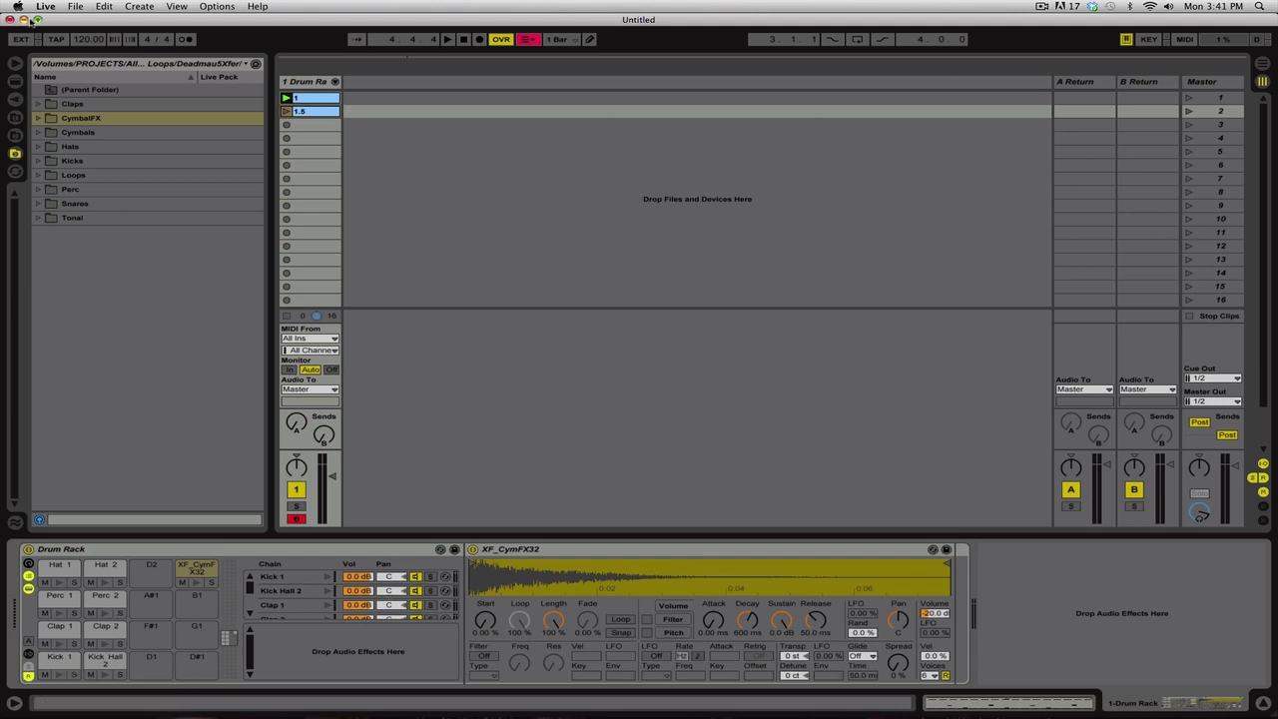
- Add a Compressor audio effect to the Drum Rack as a return chain and display its controls
click(15, 80)
scroll(110, 389, down, 3)
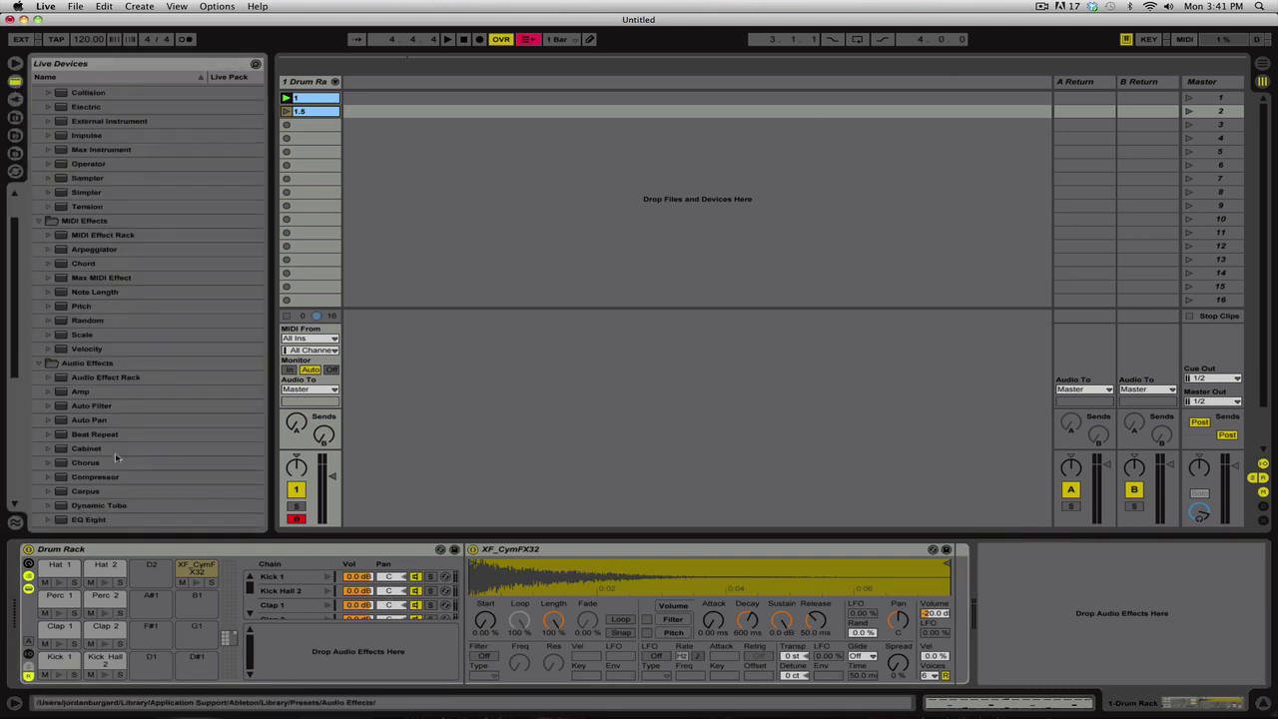
drag(105, 452, 316, 661)
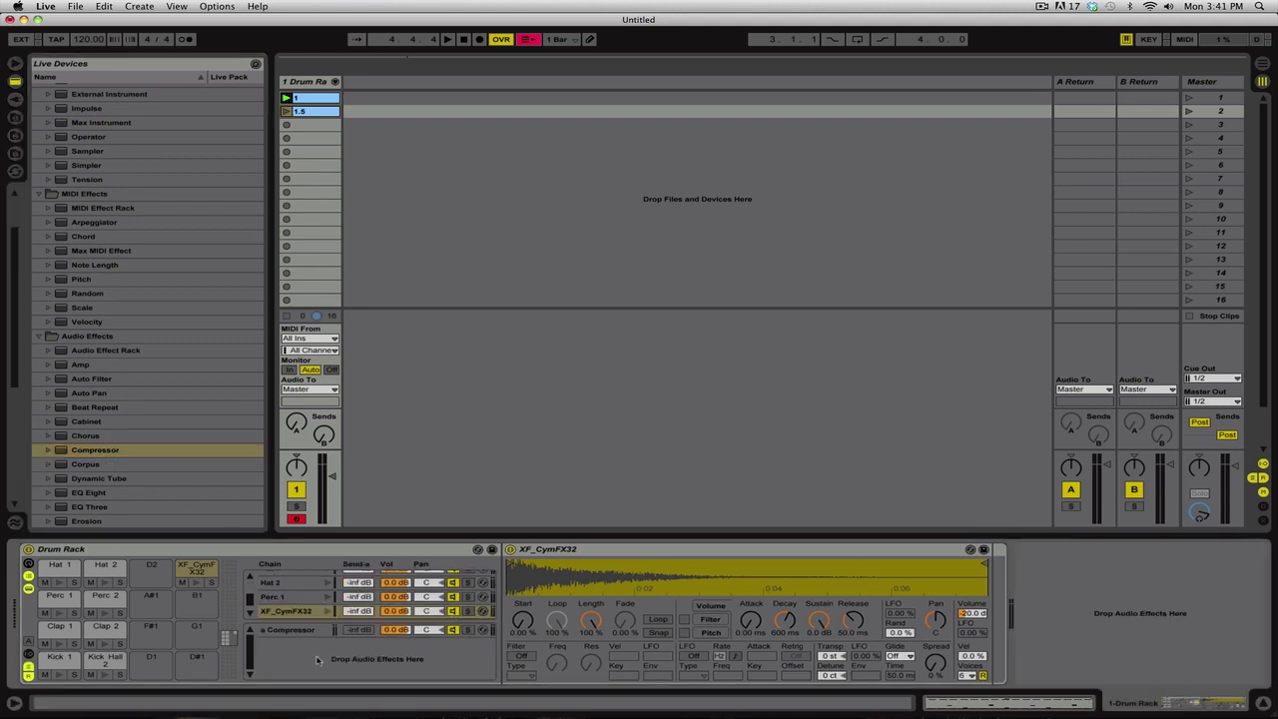
click(309, 629)
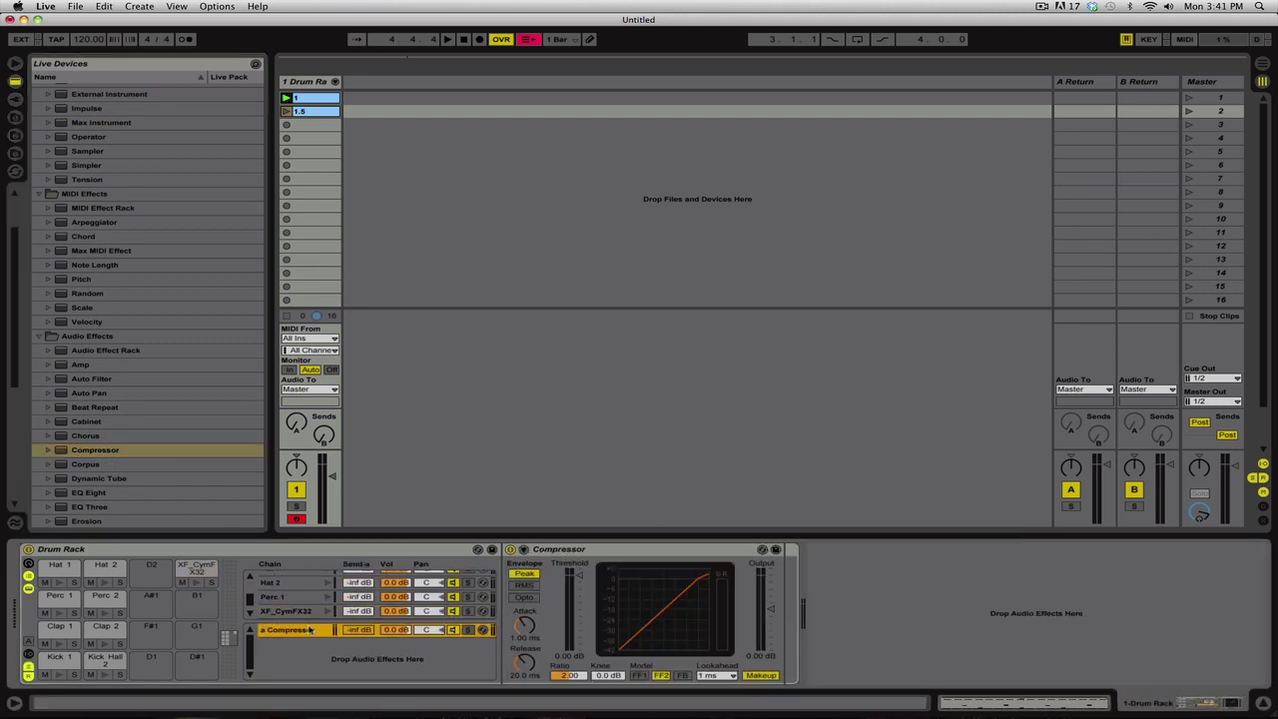
- Enable the return Compressor's sidechain and take its input from 1-Drum Rack, Kick 1 | Pre FX
click(523, 549)
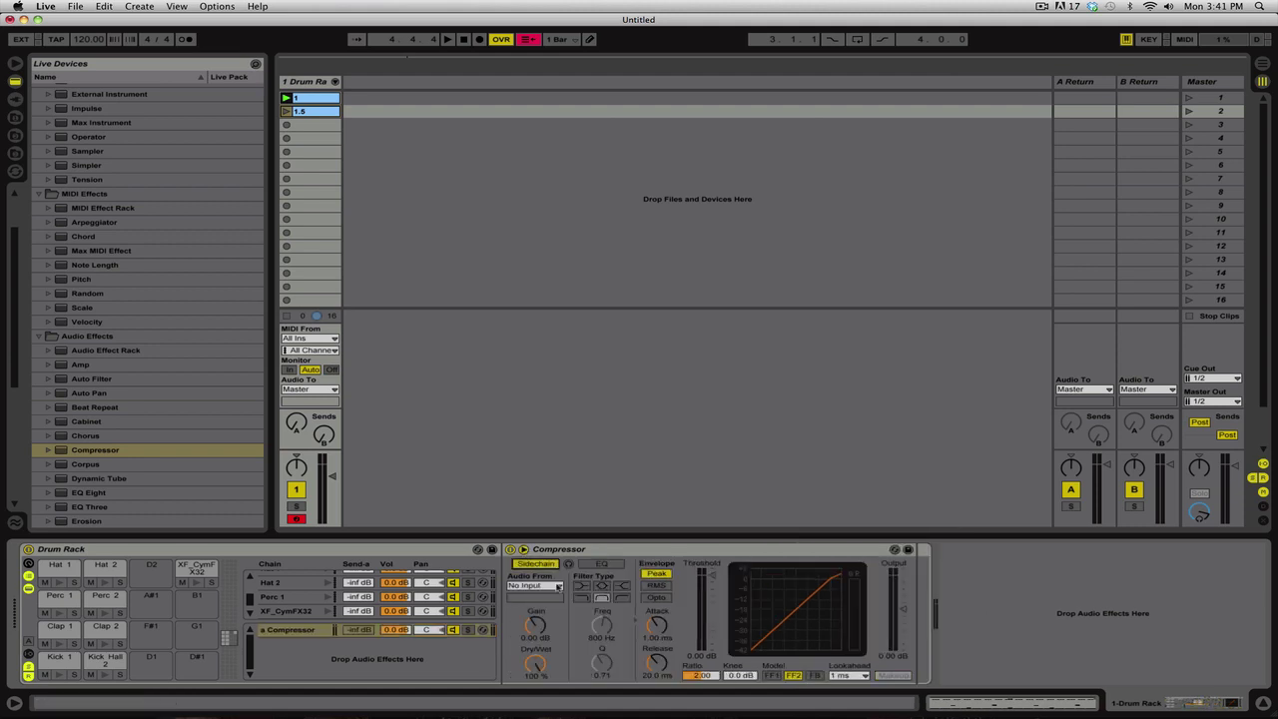
click(558, 587)
click(554, 596)
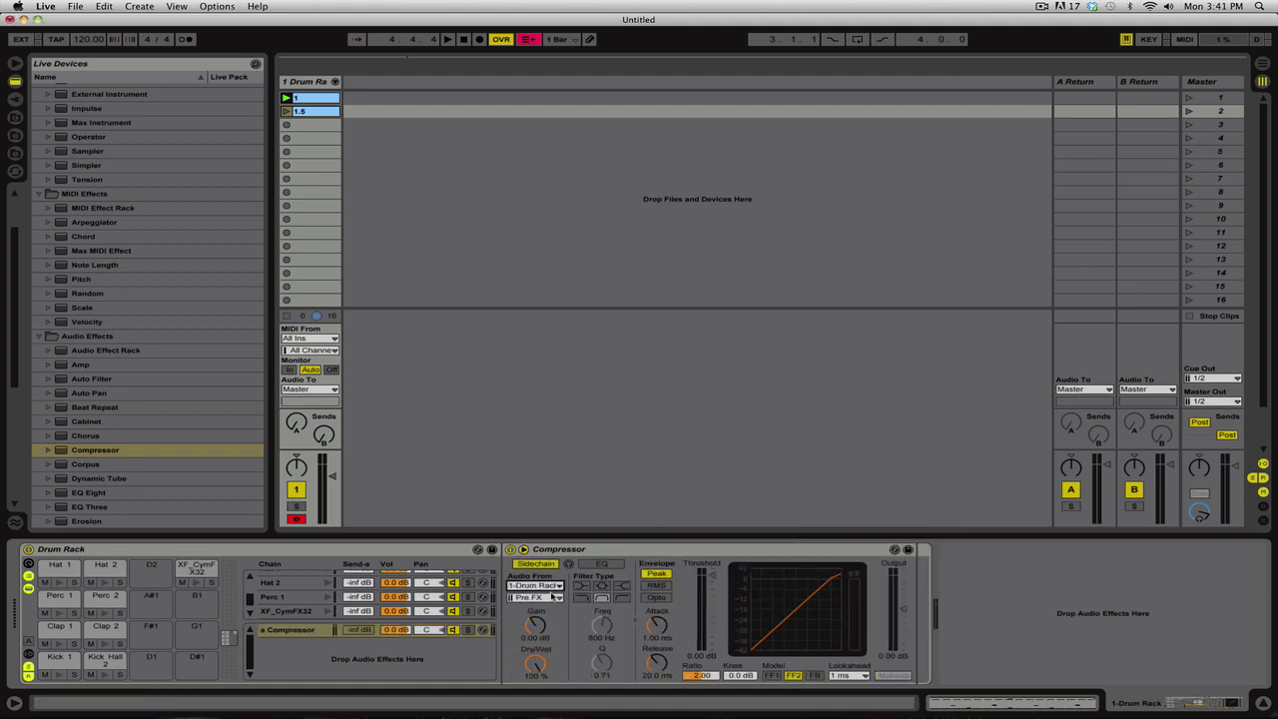
click(550, 598)
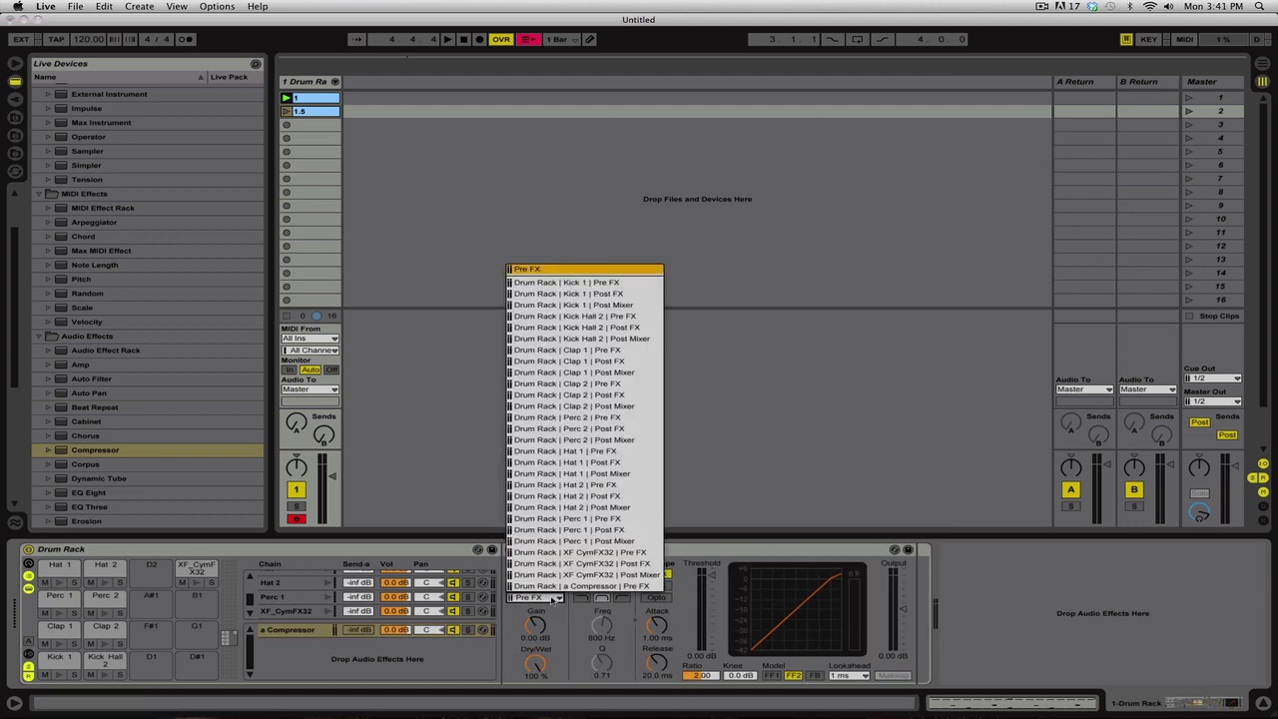
click(647, 284)
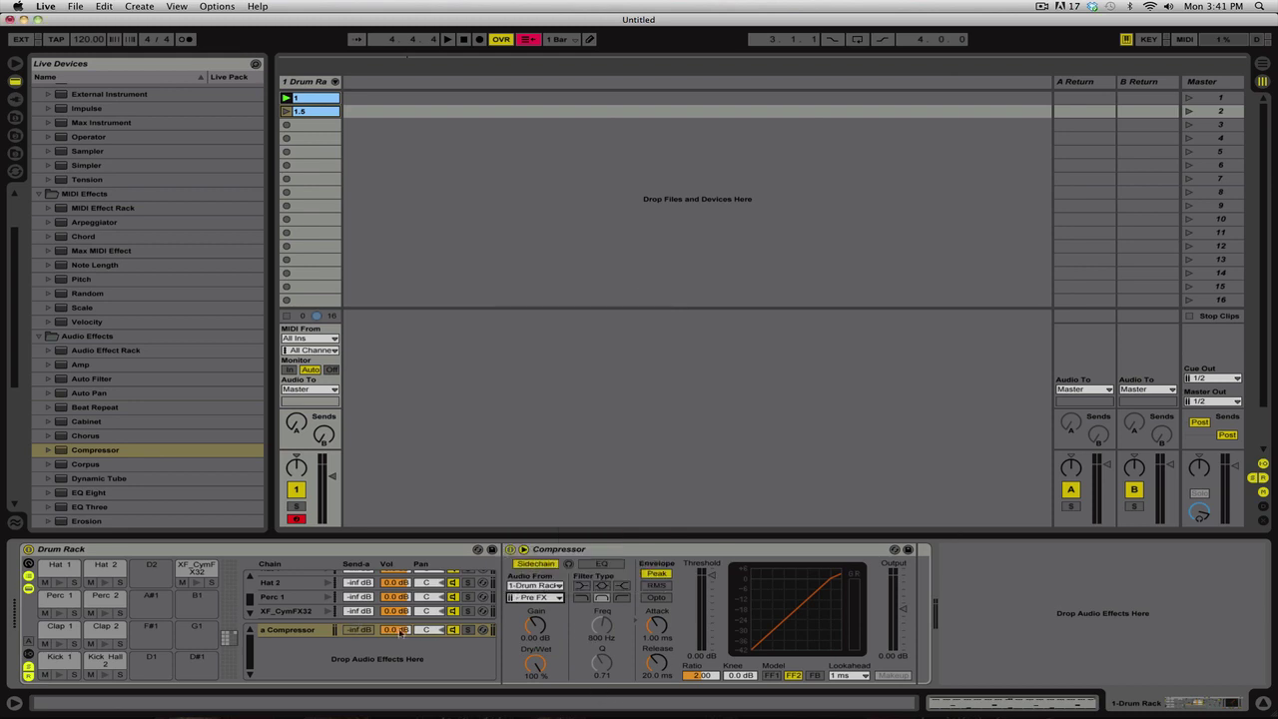
- Lower the Compressor return chain's volume to -inf dB
click(397, 630)
drag(398, 630, 401, 632)
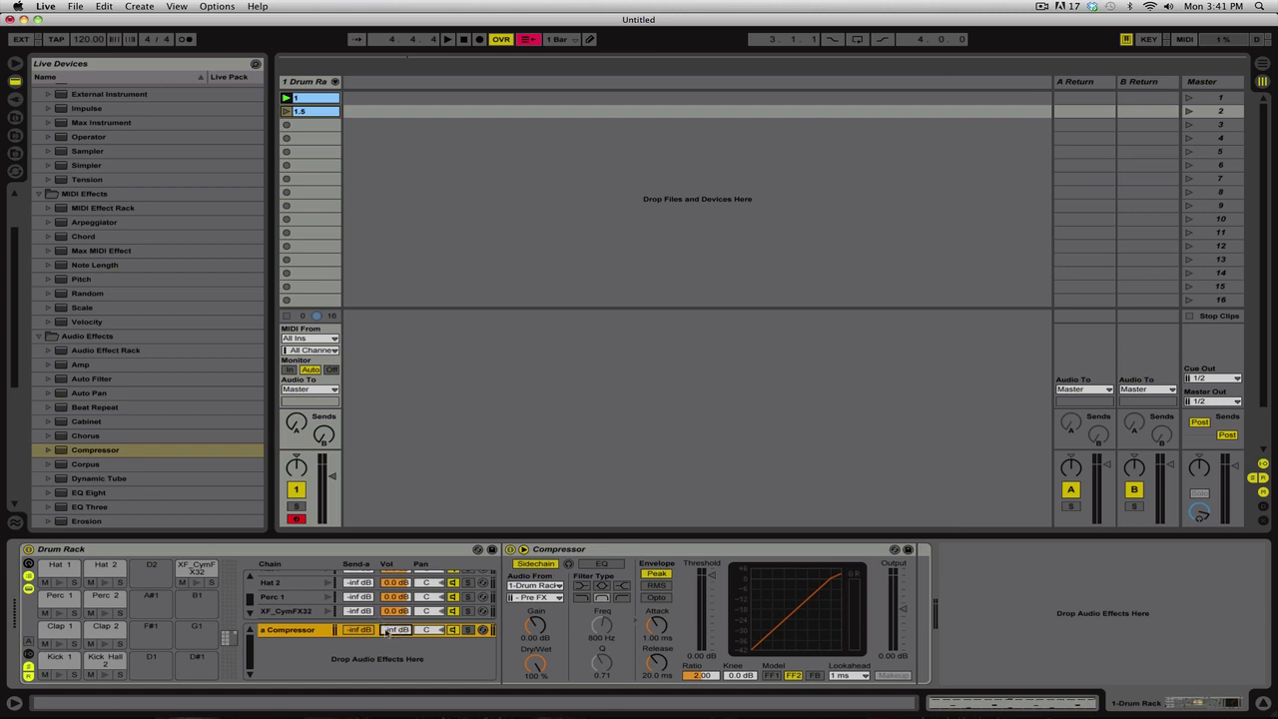
- Show the chains' routing columns, and set XF_CymFX32's Send-a and the Compressor return chain's volume to 0.0 dB
click(287, 612)
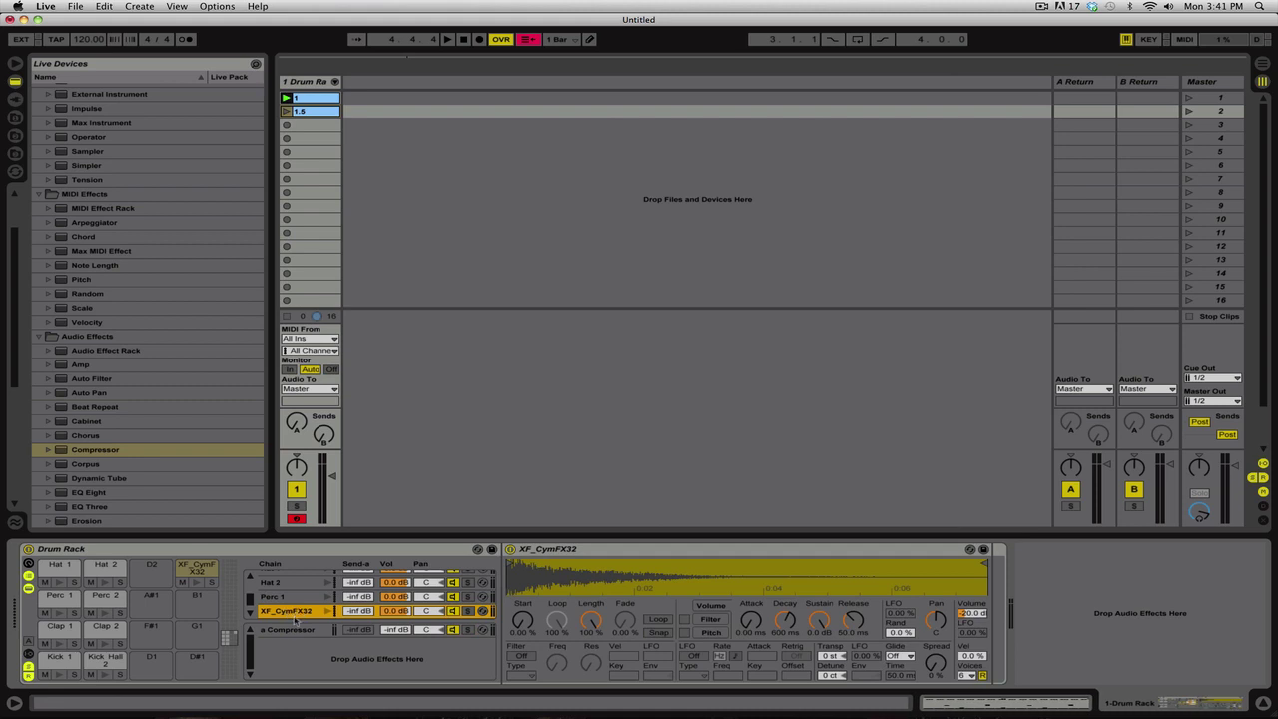
click(28, 654)
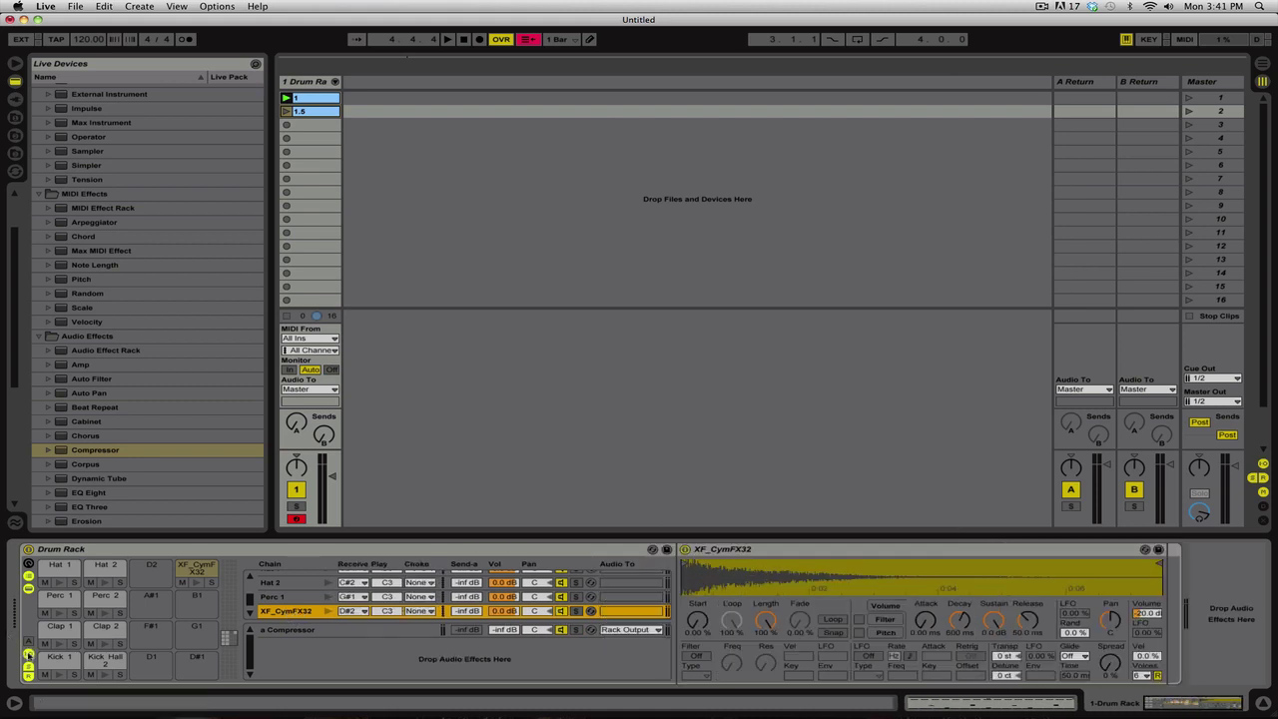
click(332, 631)
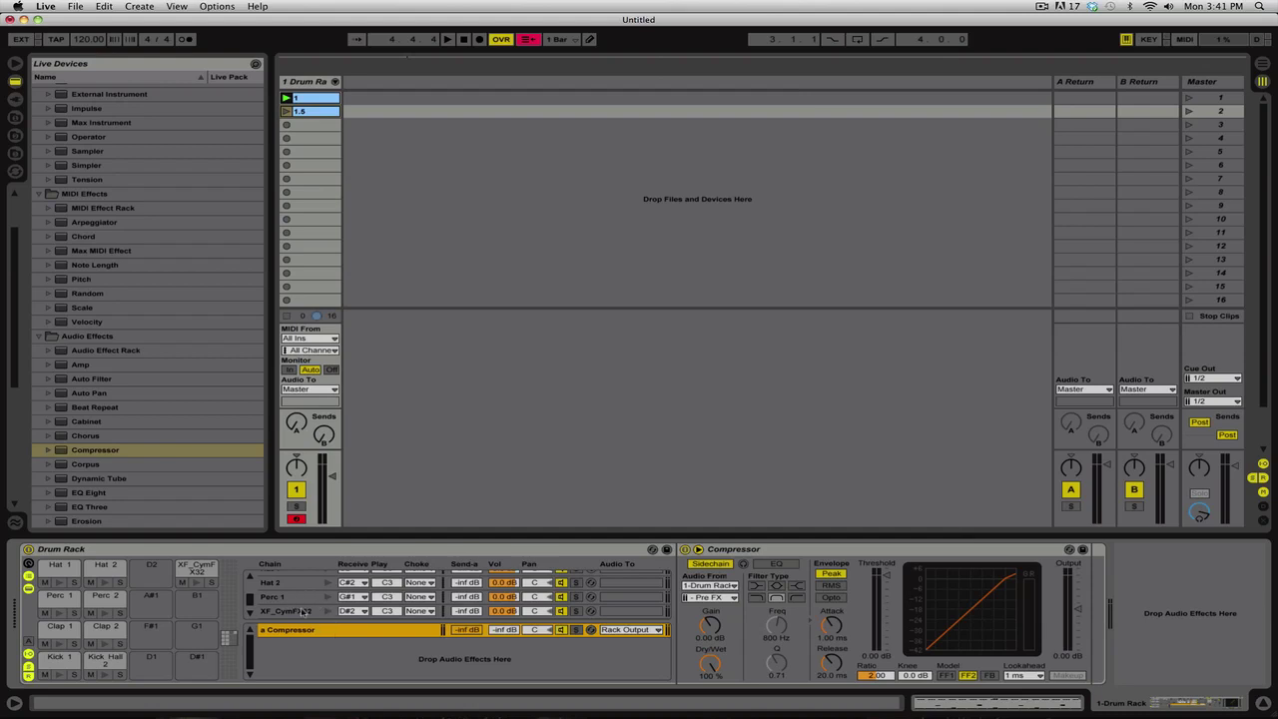
click(469, 612)
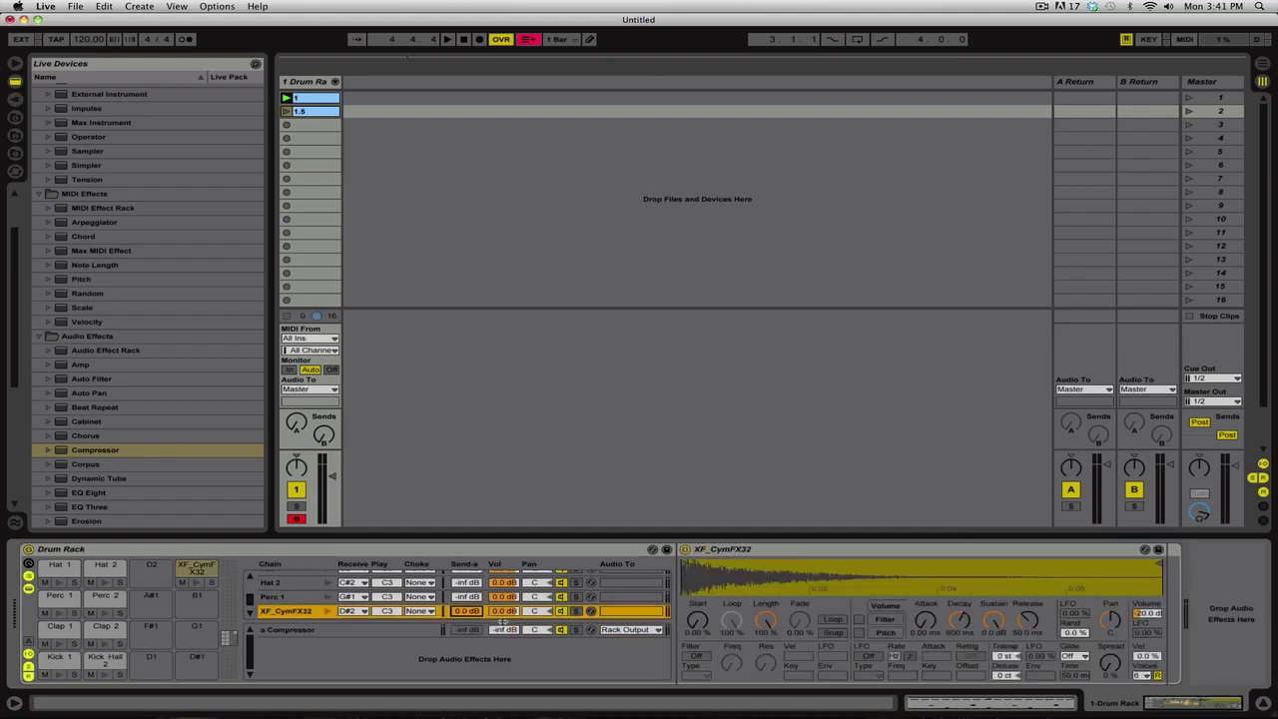
click(504, 630)
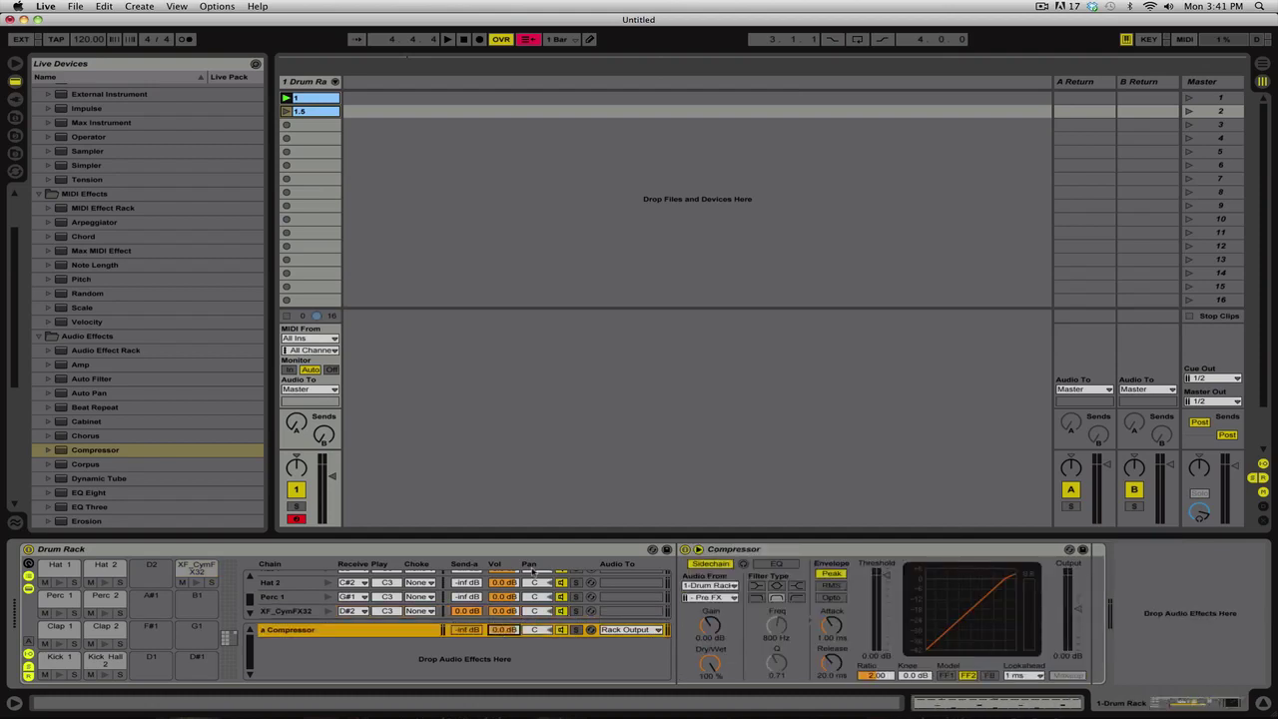
- Play clip 1.5 and enable the Compressor's sidechain EQ with a low shelf filter at 524 Hz
click(287, 111)
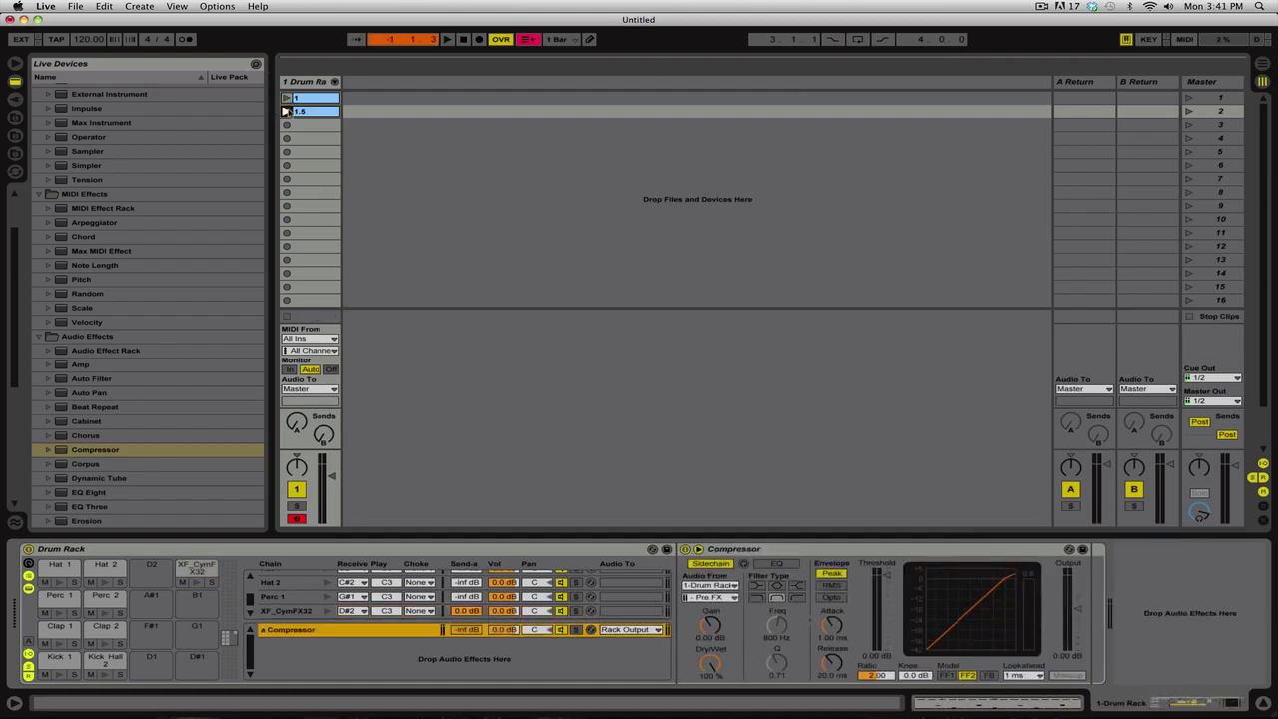
click(776, 563)
click(757, 585)
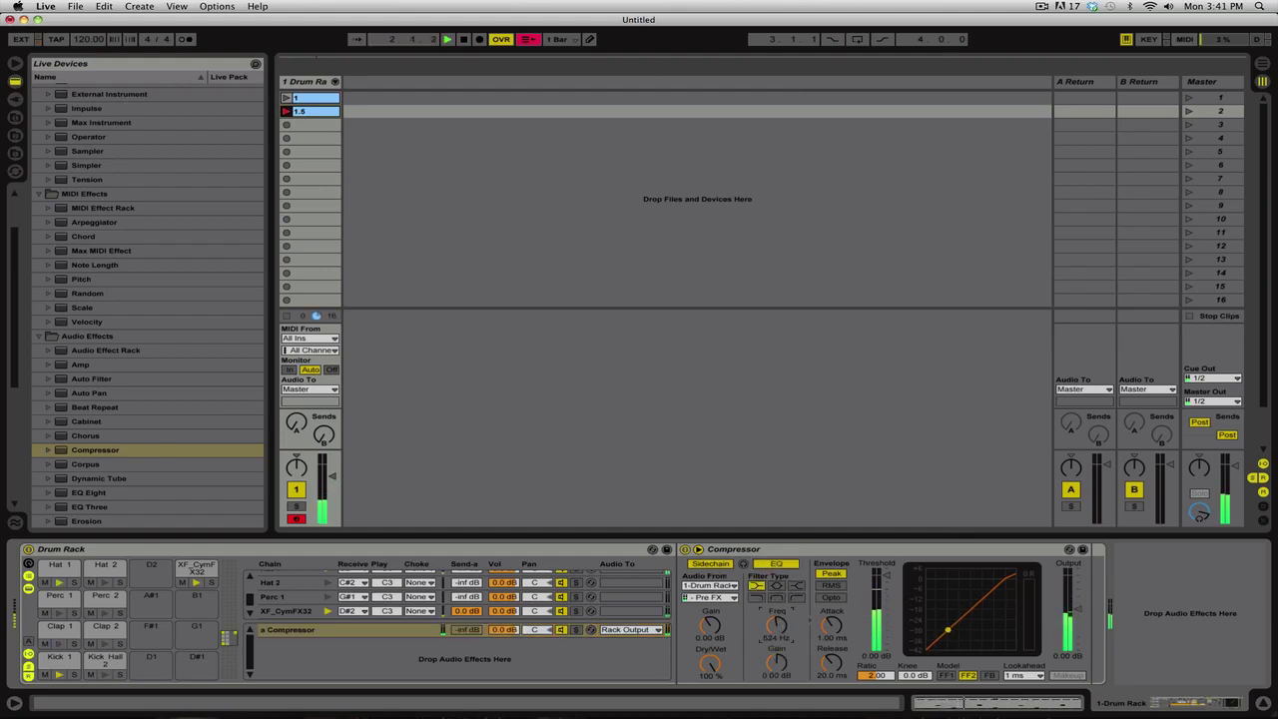
drag(776, 626, 775, 644)
- While temporarily soloing the return chain, set its Compressor to threshold -33.9 dB, ratio 3.66, attack 0.35 ms, release 29.0 ms and output 2.97 dB
drag(885, 577, 885, 600)
click(576, 629)
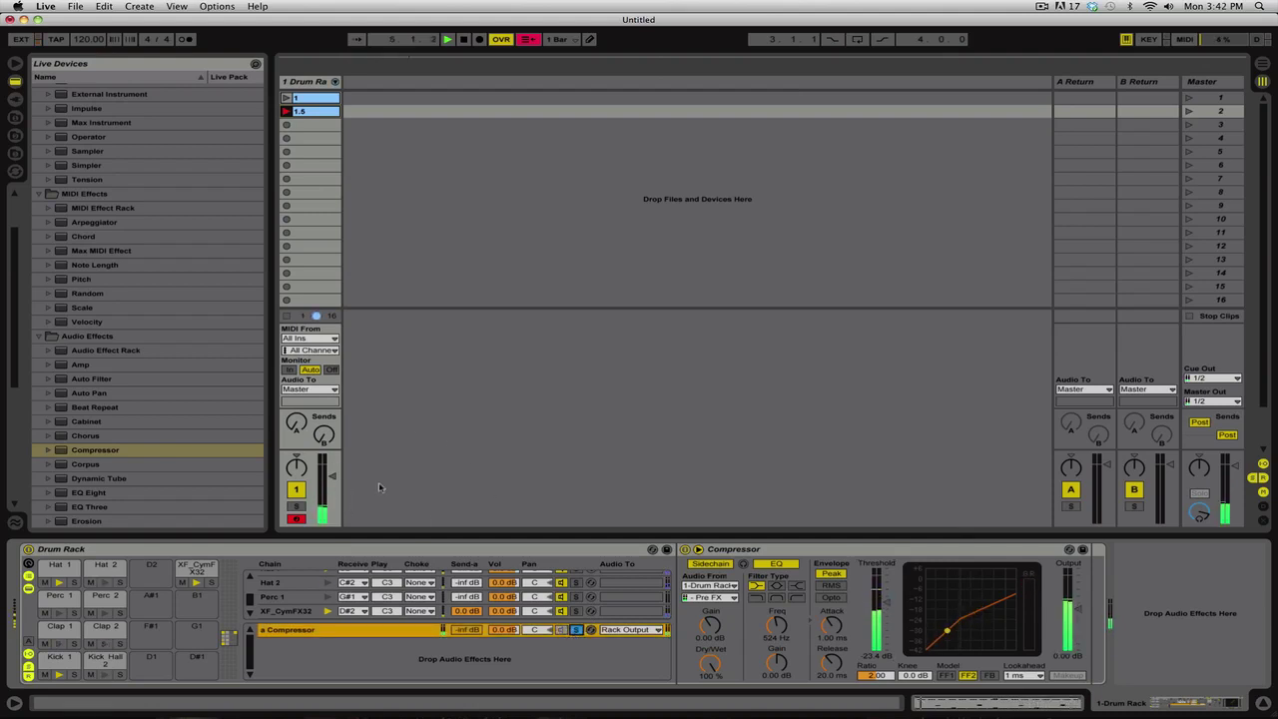
drag(884, 600, 884, 610)
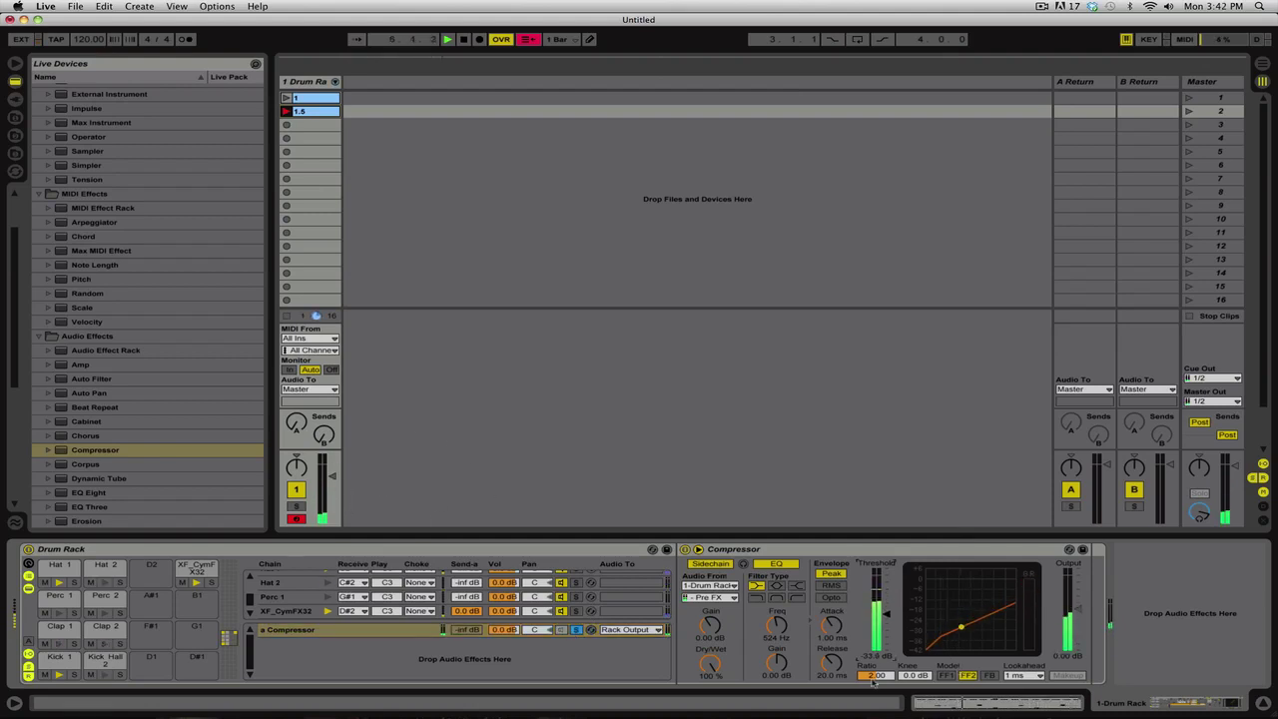
drag(875, 675, 830, 647)
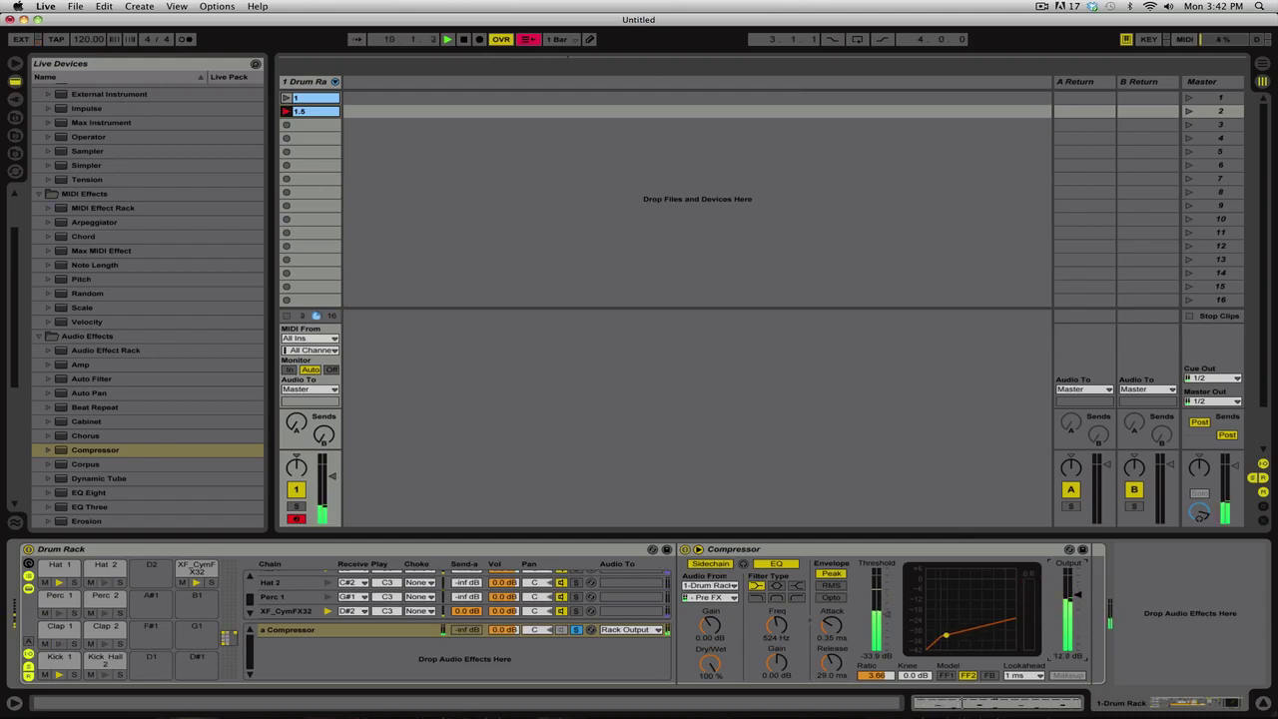
click(577, 630)
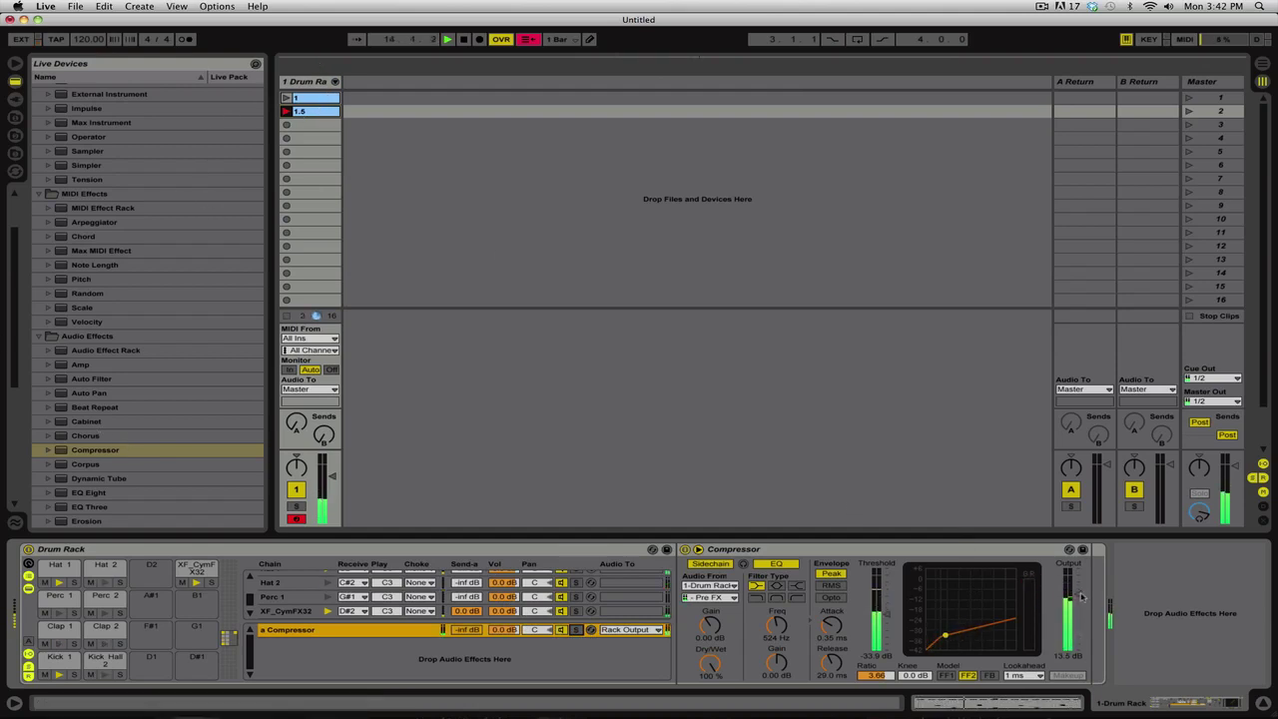
click(314, 115)
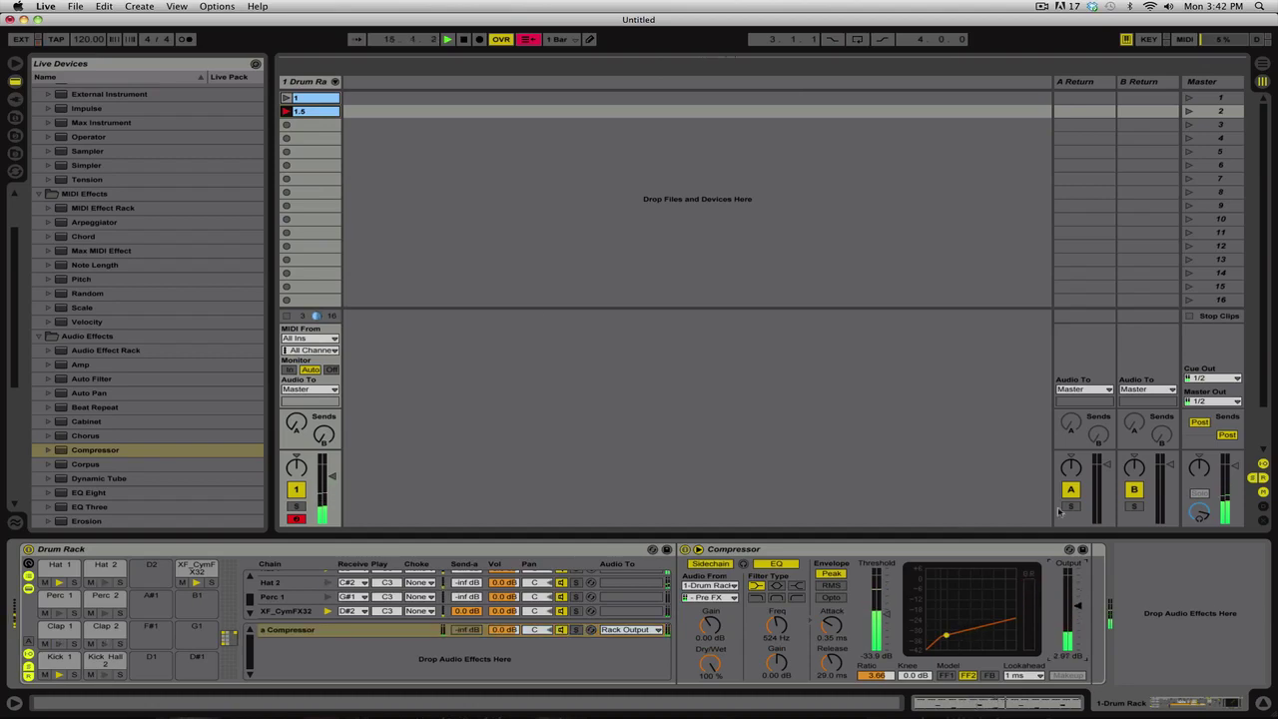
- Duplicate clip 1.5 into the third slot and rename the copy 2
double_click(331, 113)
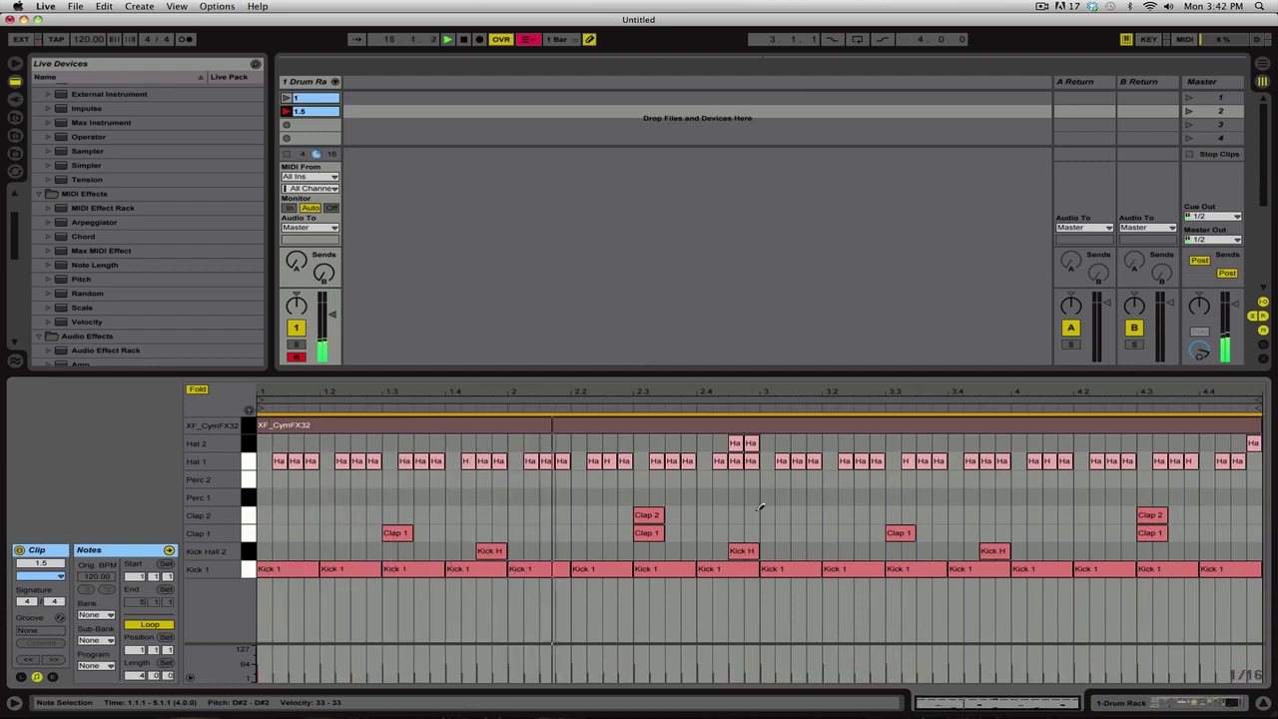
key(b)
key(super+d)
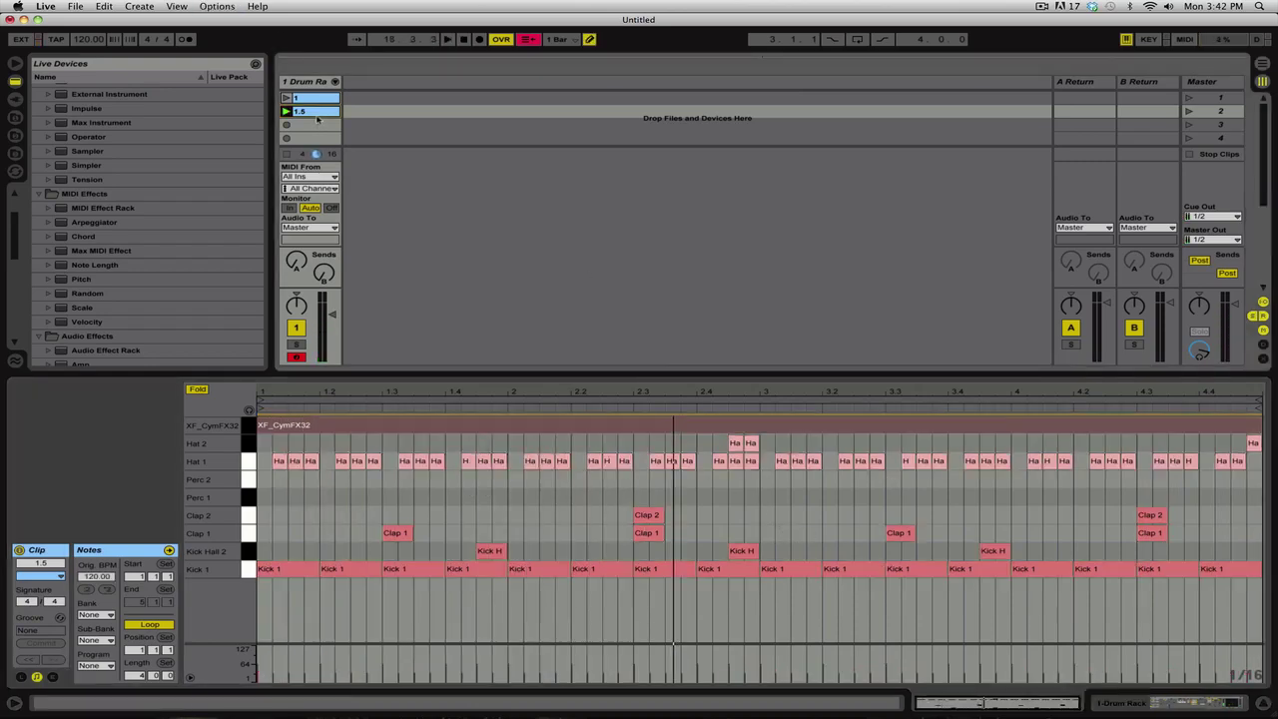
click(316, 131)
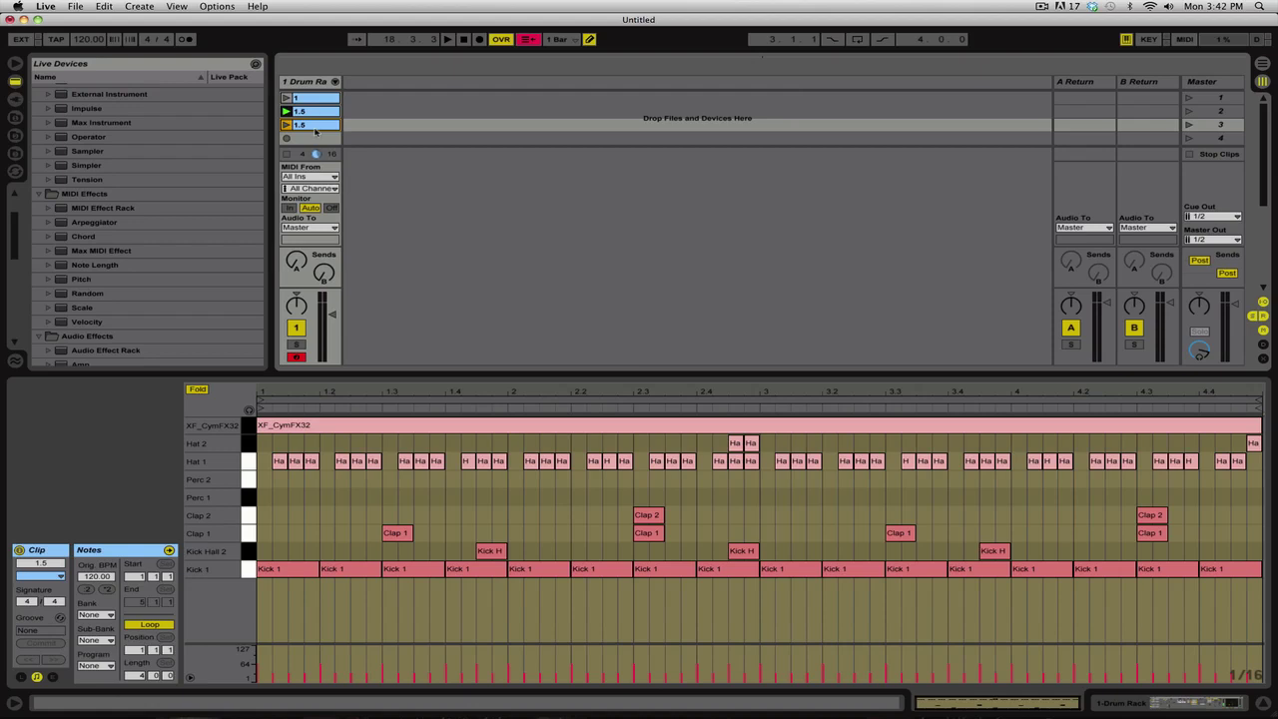
key(super+r)
text(2)
key(Return)
- Using a 1/32 grid and note preview, draw Perc 1 and Perc 2 notes on bar 2's last two thirty-seconds in clip 2, and play it
right_click(761, 502)
click(915, 440)
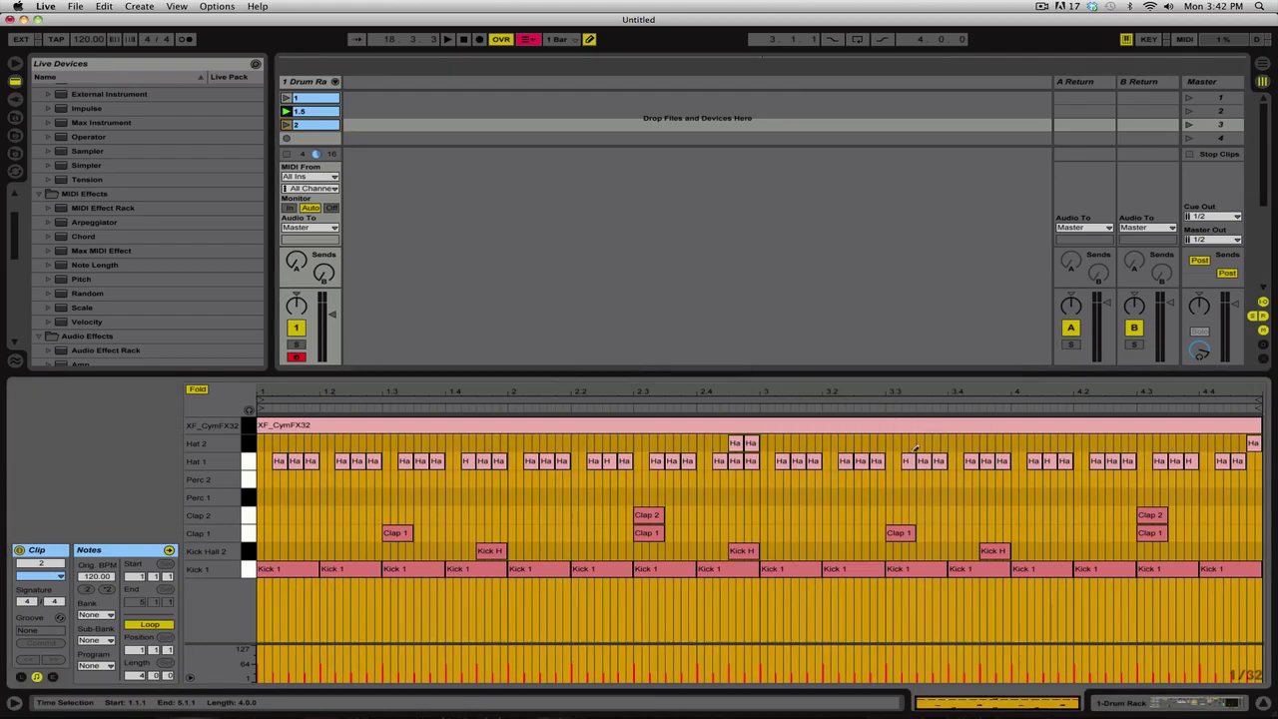
click(764, 489)
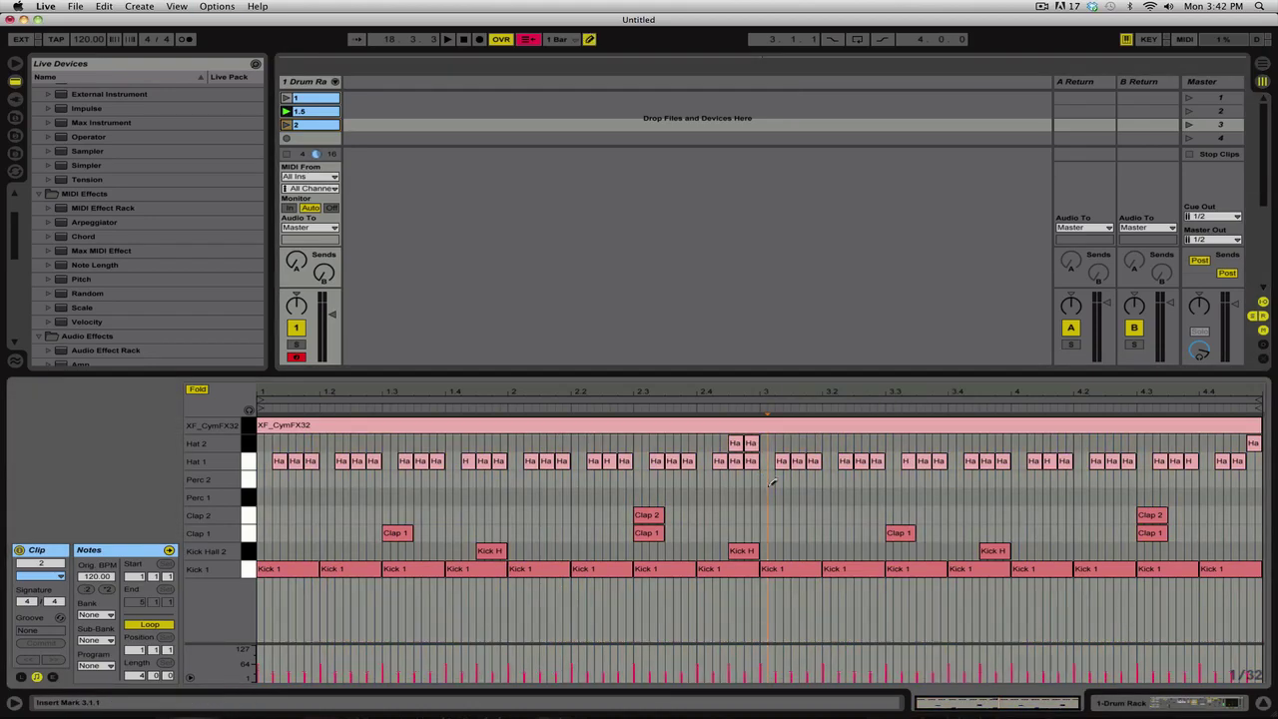
drag(754, 401, 795, 477)
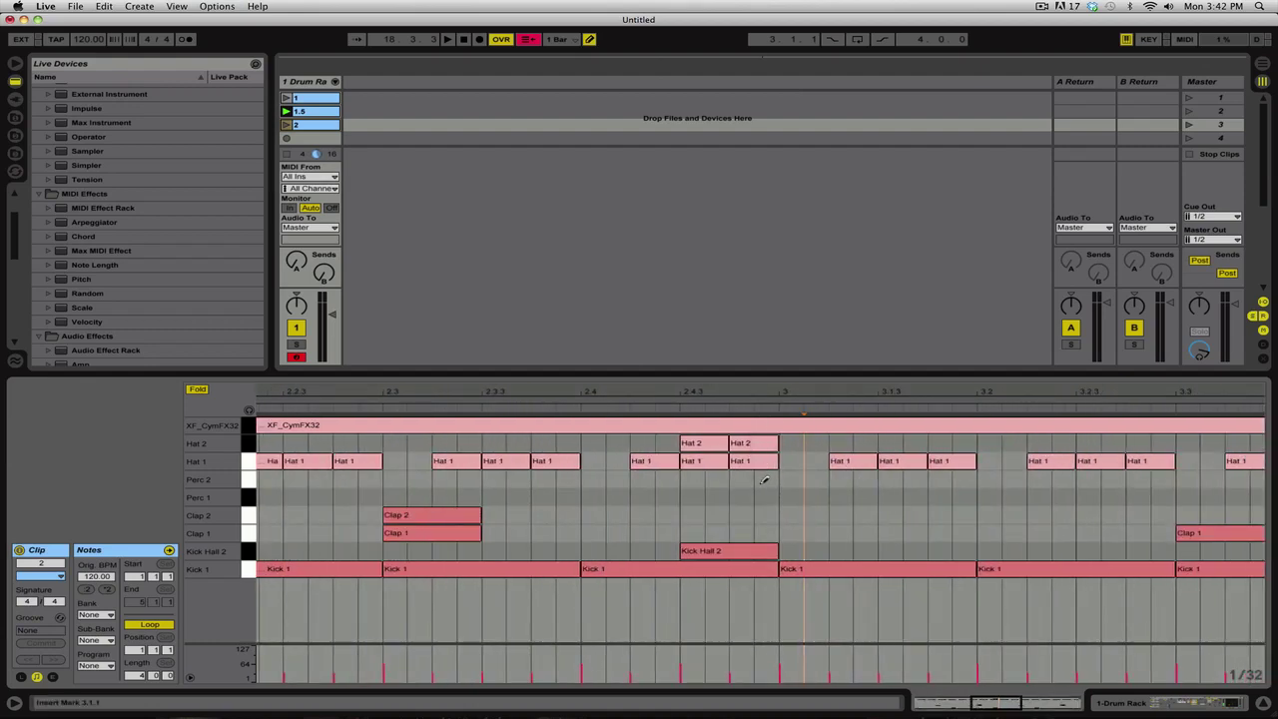
click(249, 409)
click(776, 478)
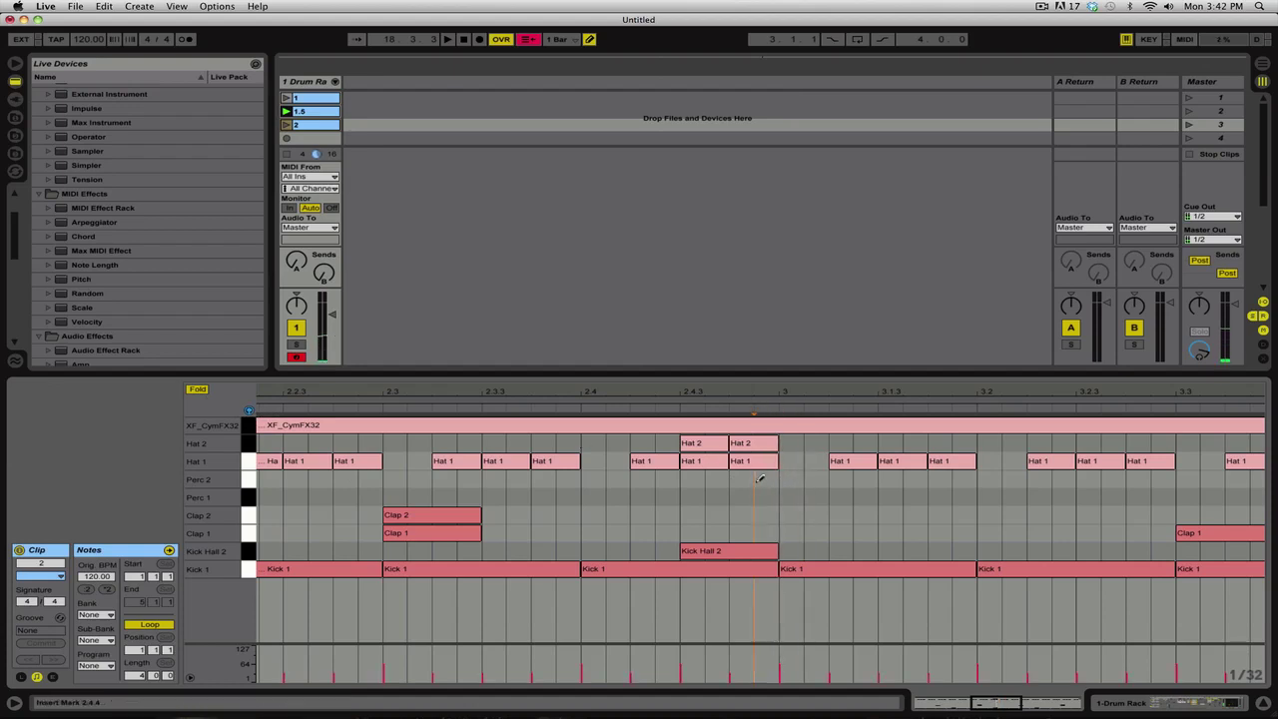
click(743, 496)
key(space)
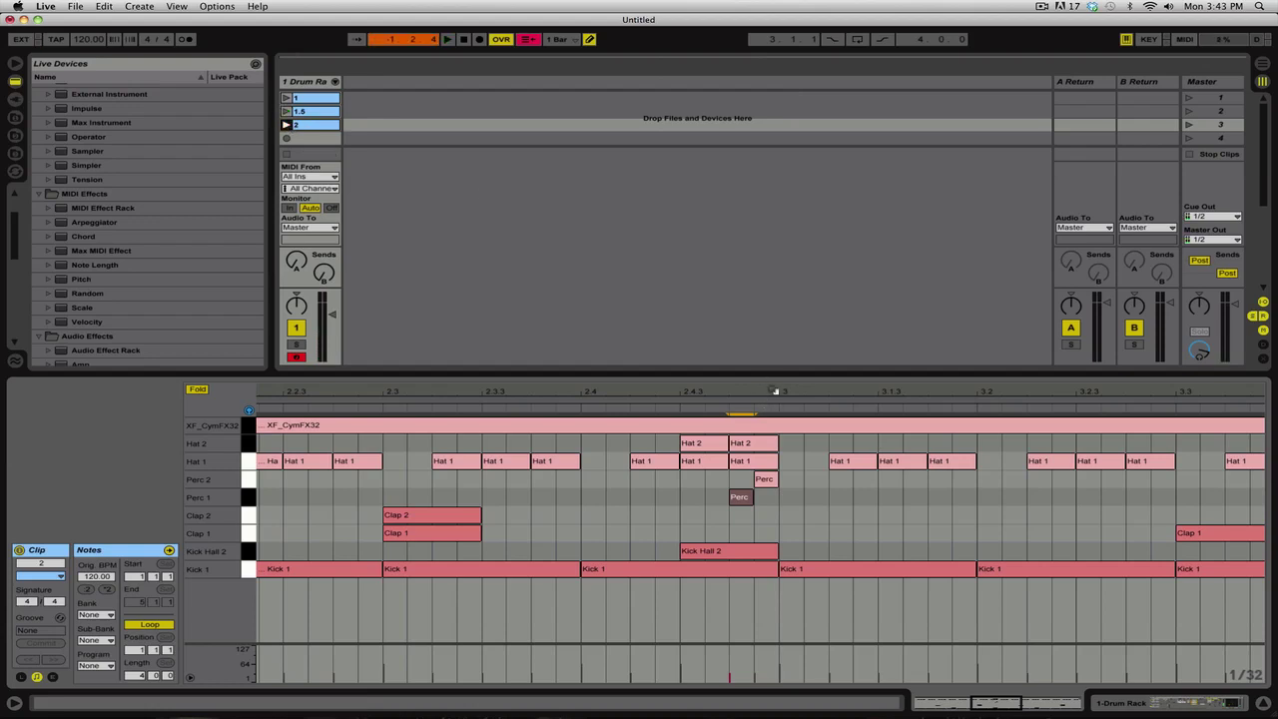
drag(776, 391, 761, 391)
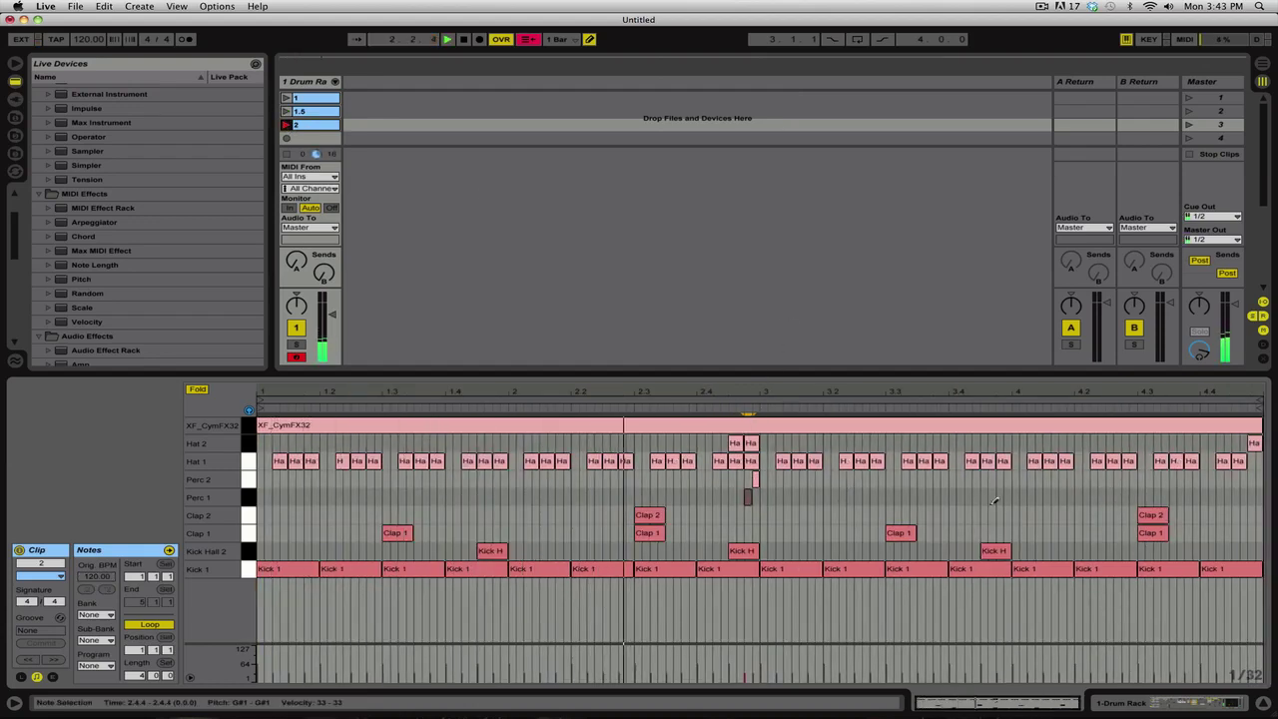
- Remove the two thirty-second percussion notes from clip 2, then draw one Perc 2 note on bar 2's last sixteenth using a 1/16 grid
click(756, 479)
right_click(819, 504)
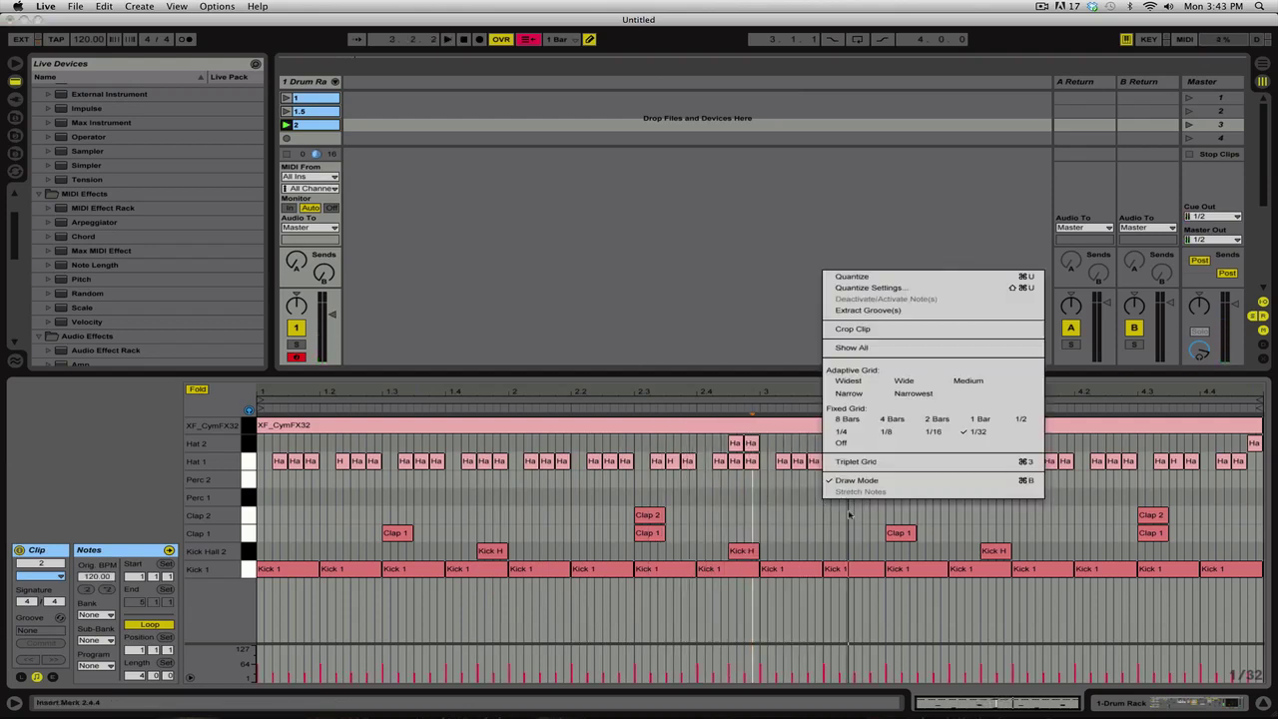
click(928, 429)
click(753, 480)
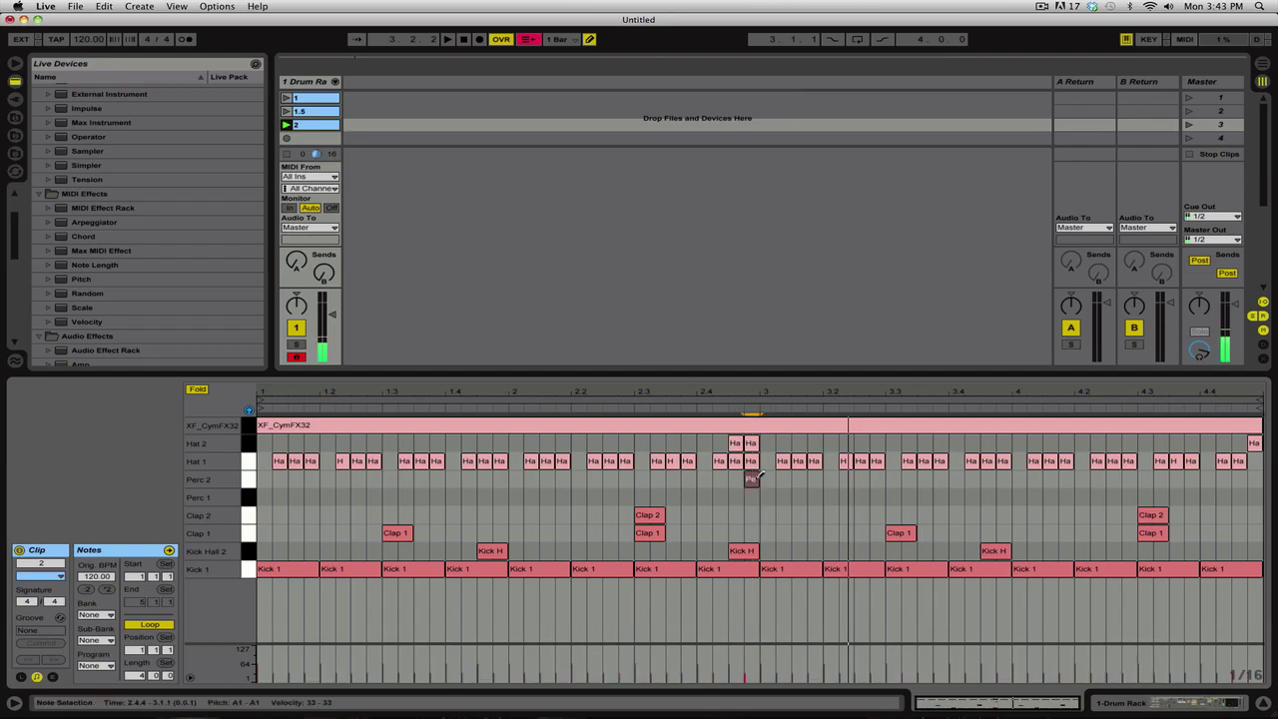
click(753, 479)
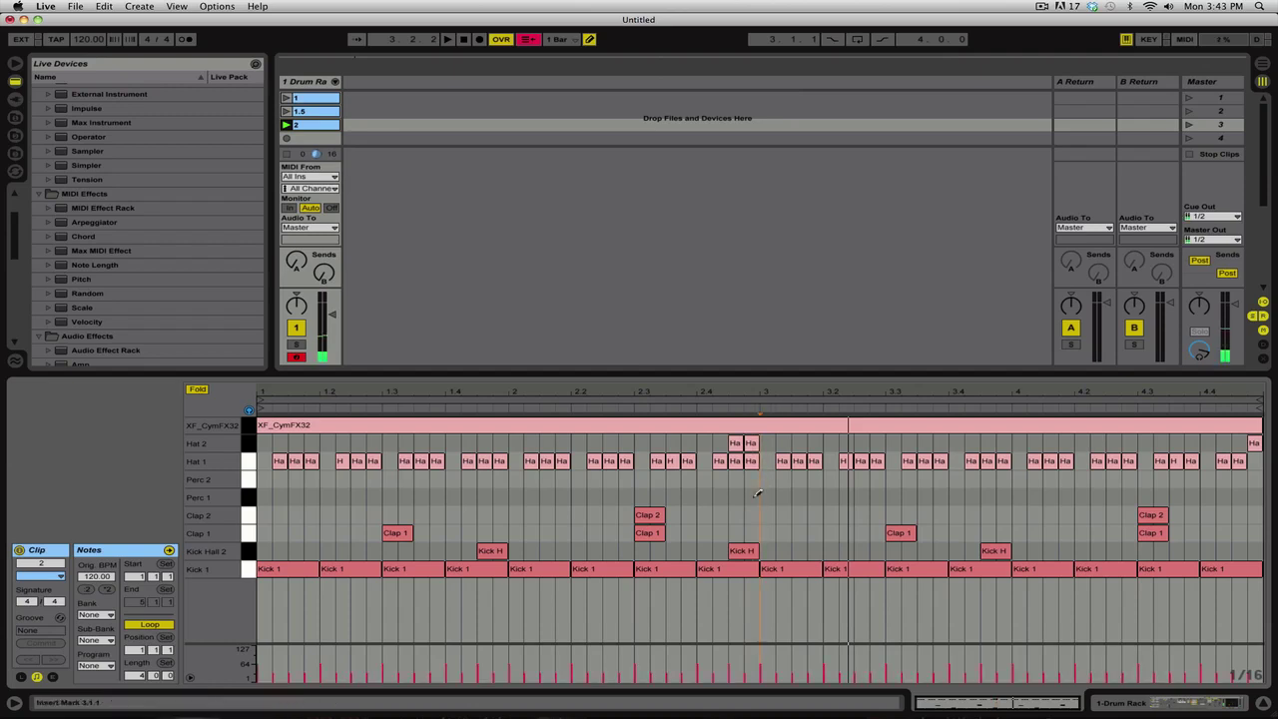
click(753, 480)
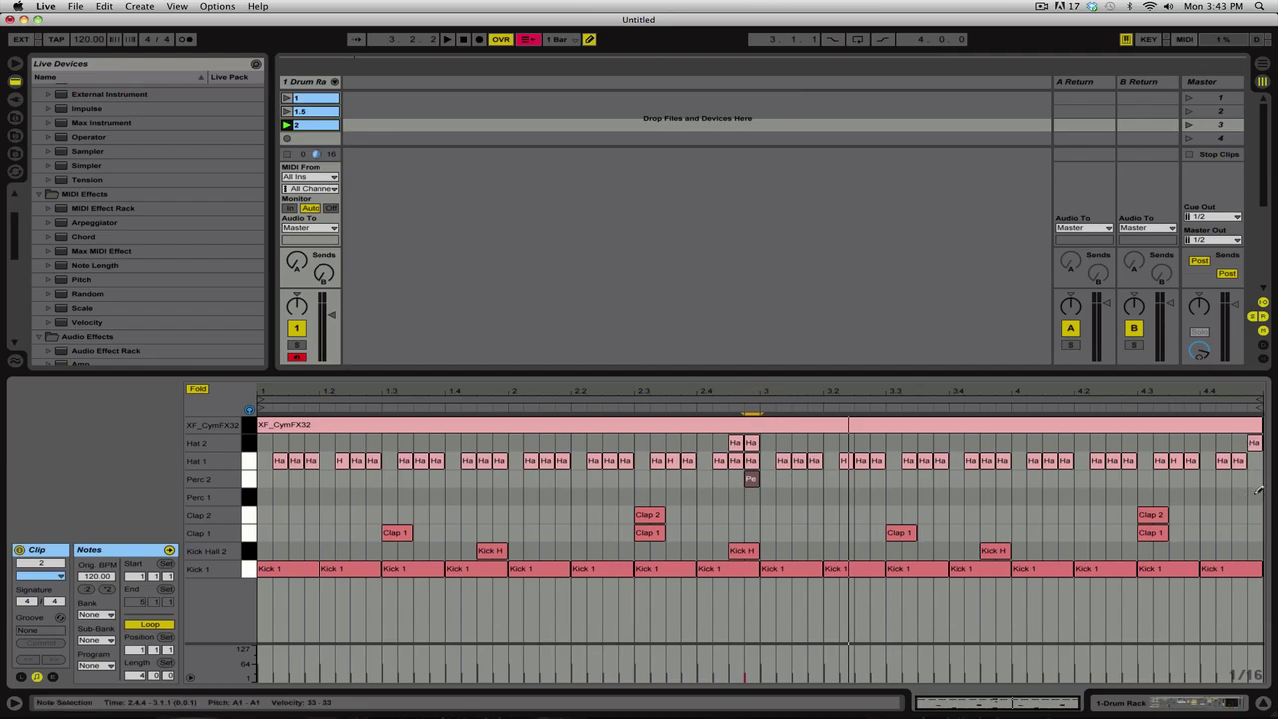
- Draw a Perc 1 note on bar 4's last sixteenth, play clip 2, and remove its XF_CymFX32 note
drag(1258, 492, 1256, 479)
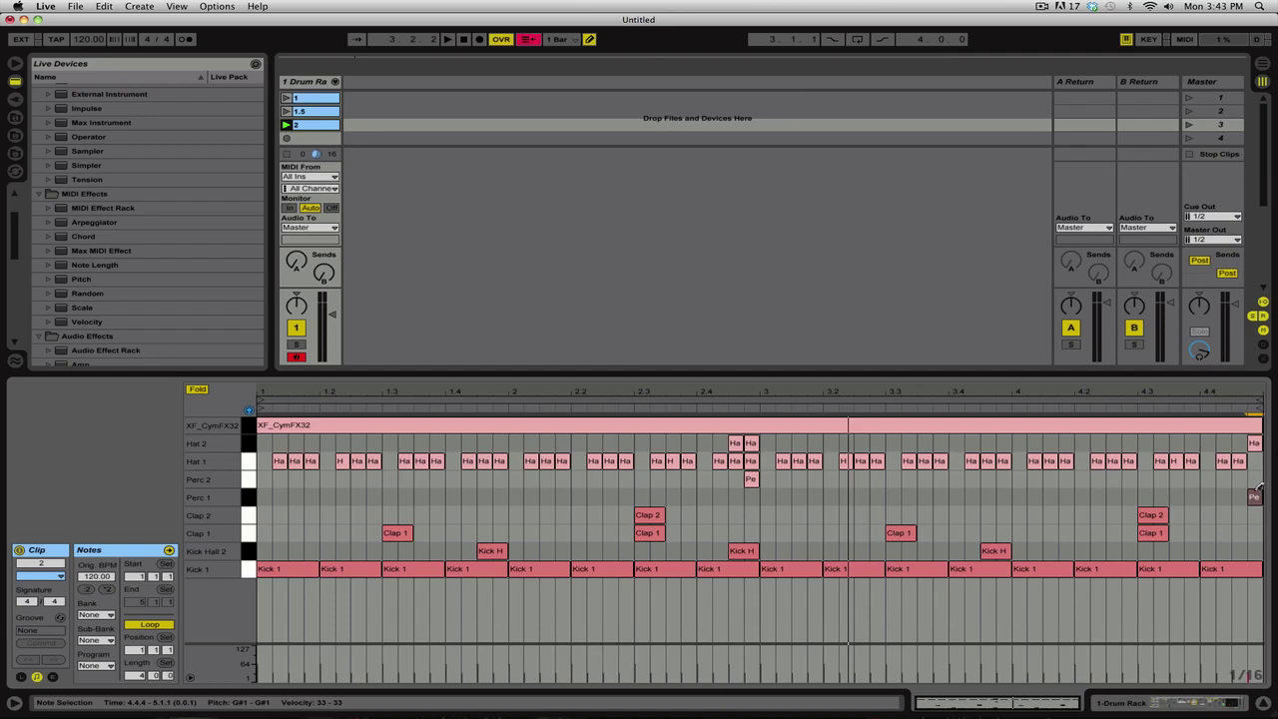
key(space)
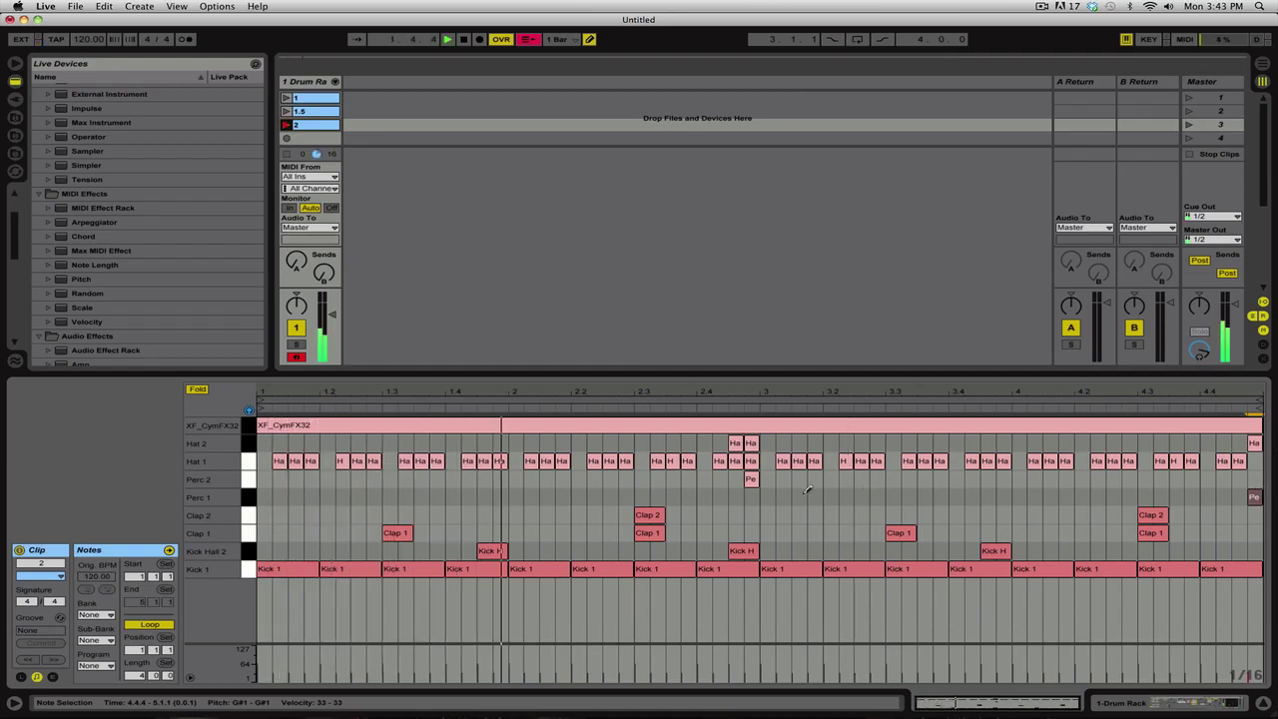
click(645, 542)
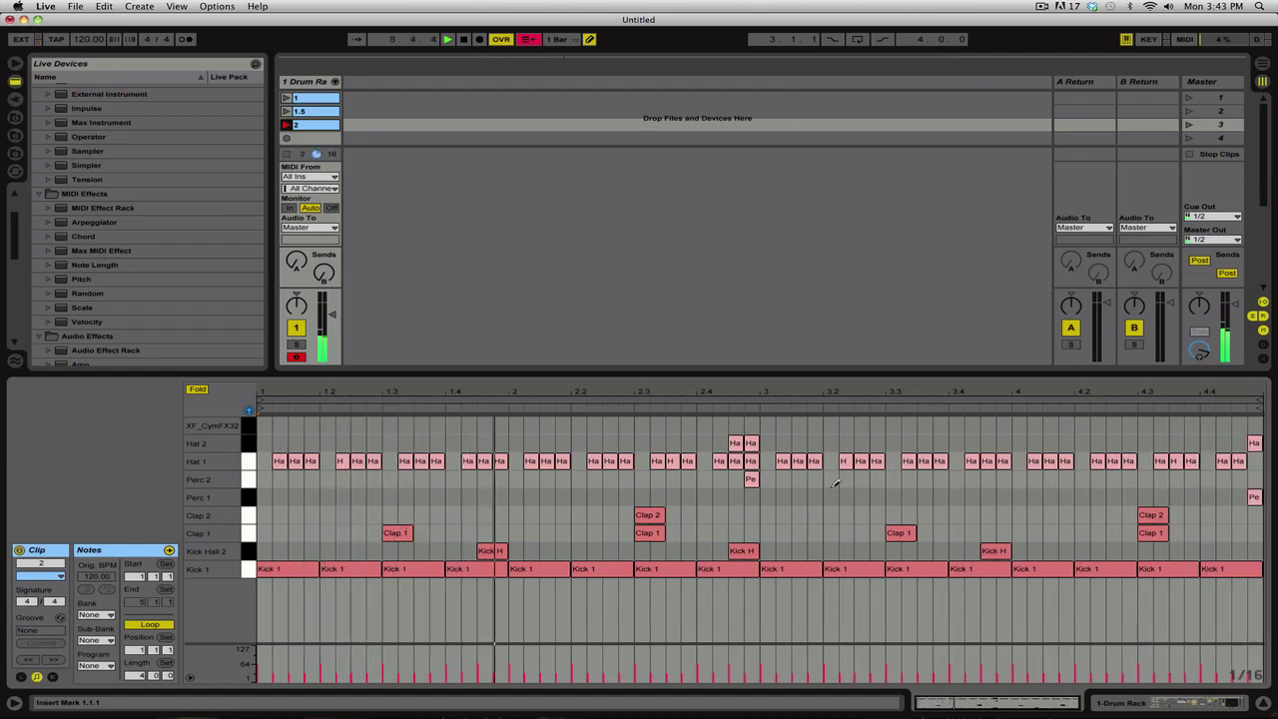
- Stop playback and rename the Drum Rack track as Club House Drums
click(312, 82)
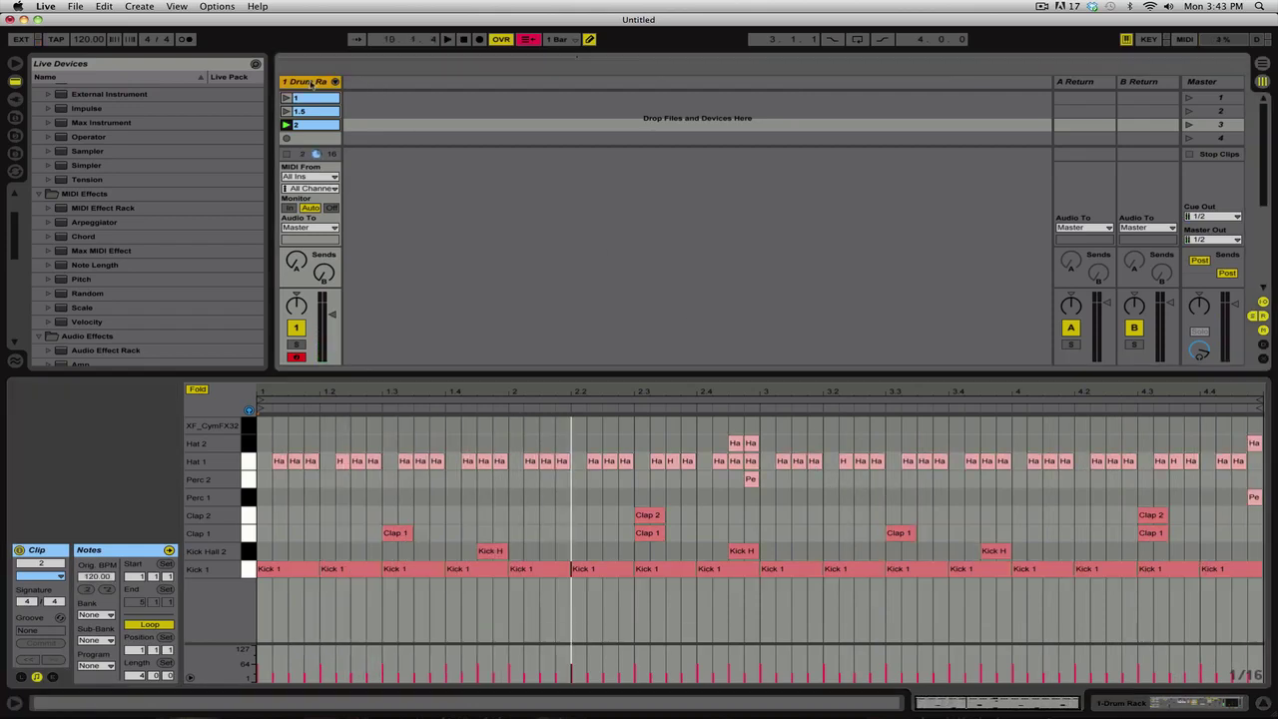
key(super+r)
text(Clu)
text(b House D)
key(Return)
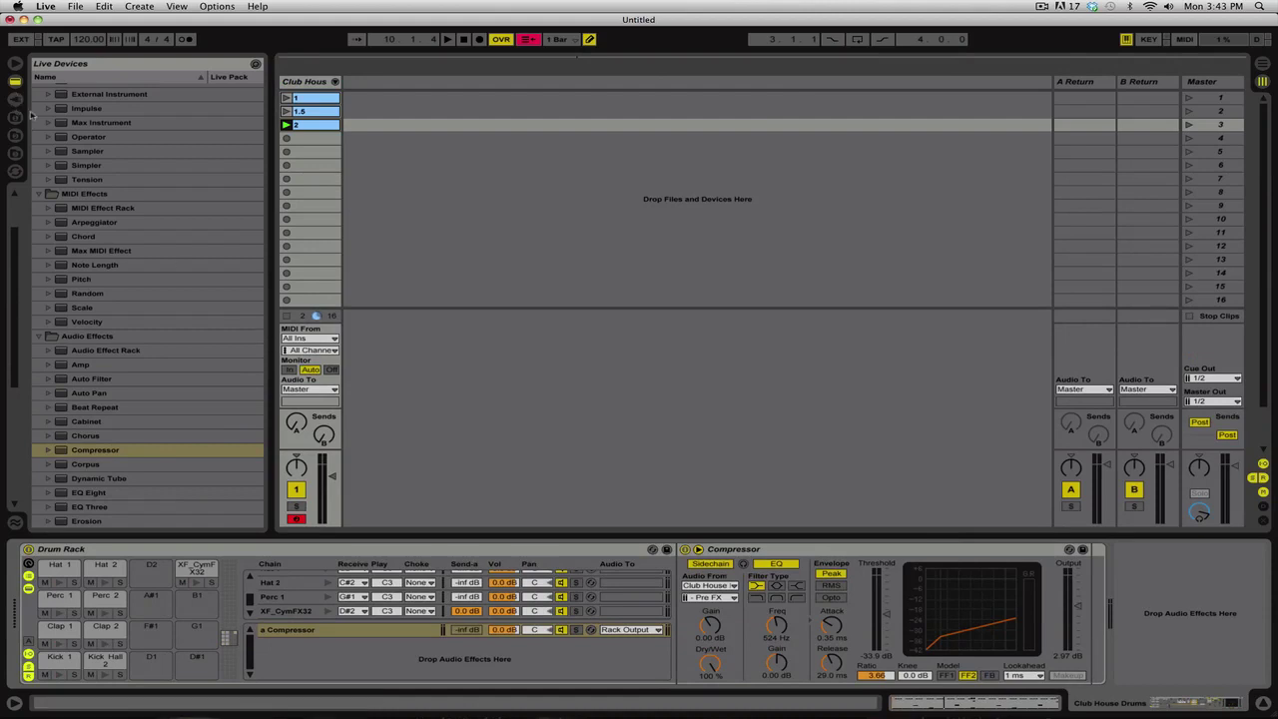
- Add an EQ Eight audio effect at the end of the Club House Drums track's device chain
scroll(155, 460, down, 5)
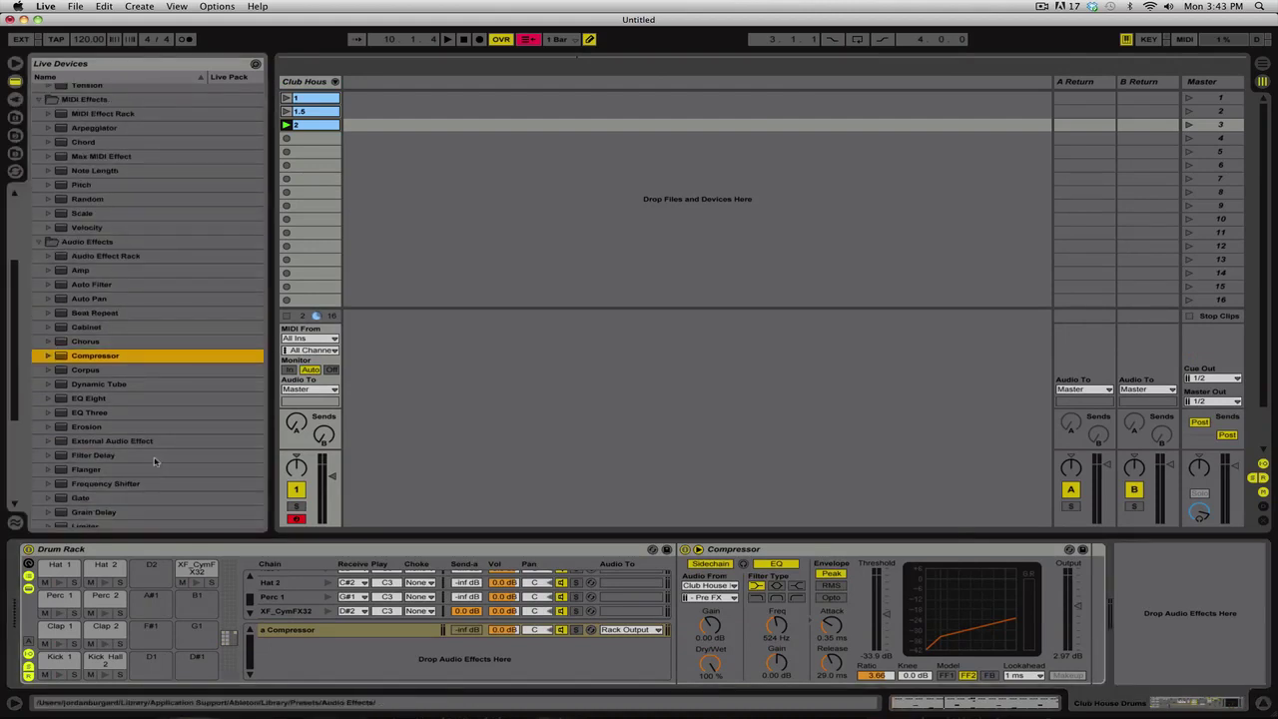
scroll(155, 460, down, 2)
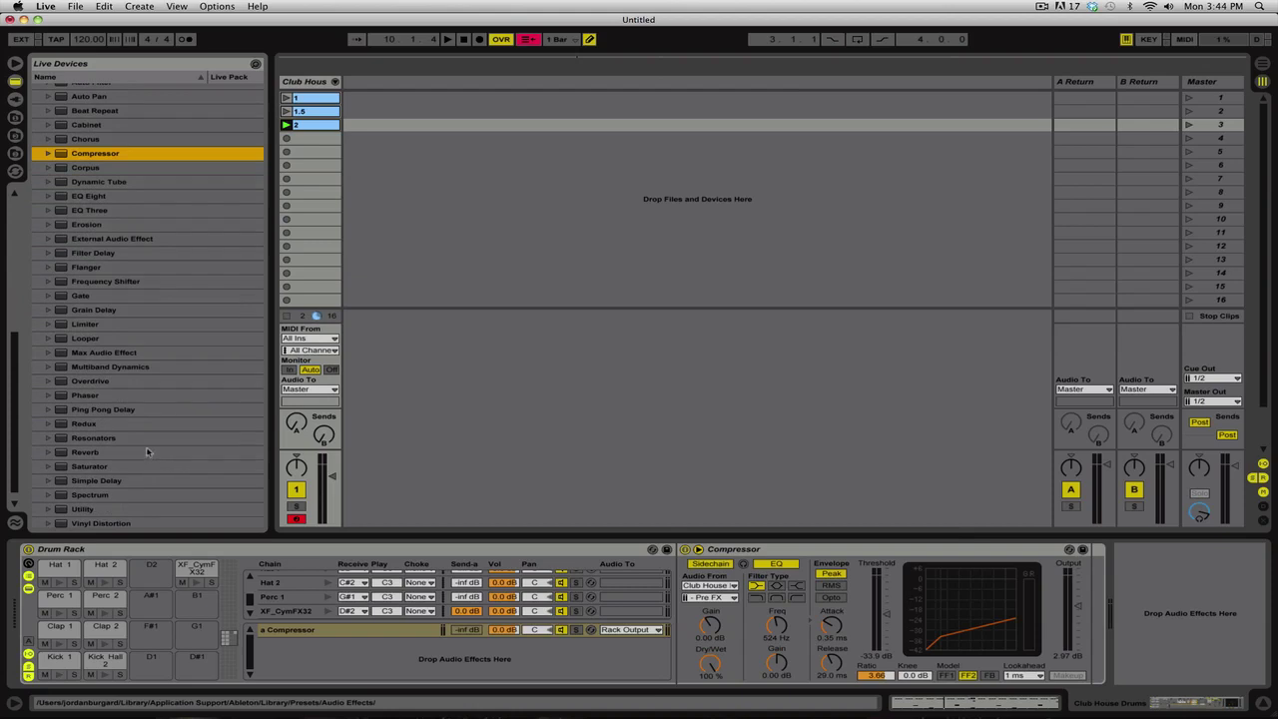
click(92, 195)
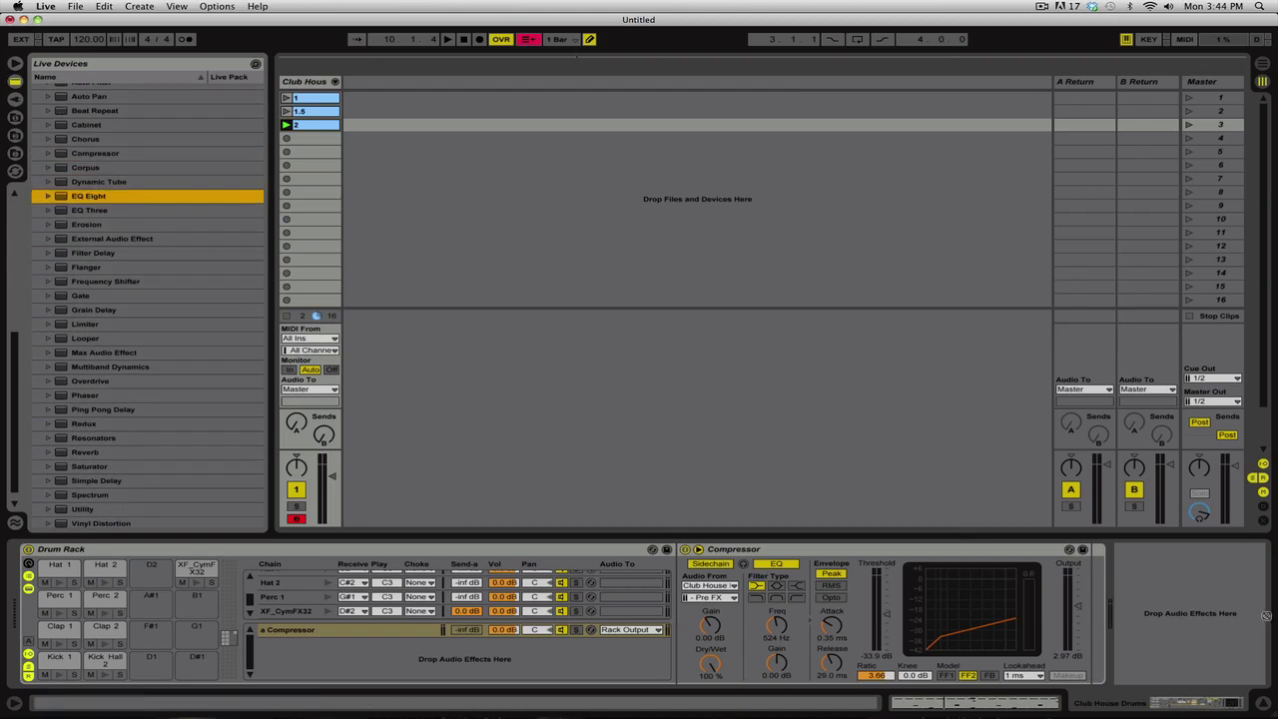
drag(1266, 615, 1206, 617)
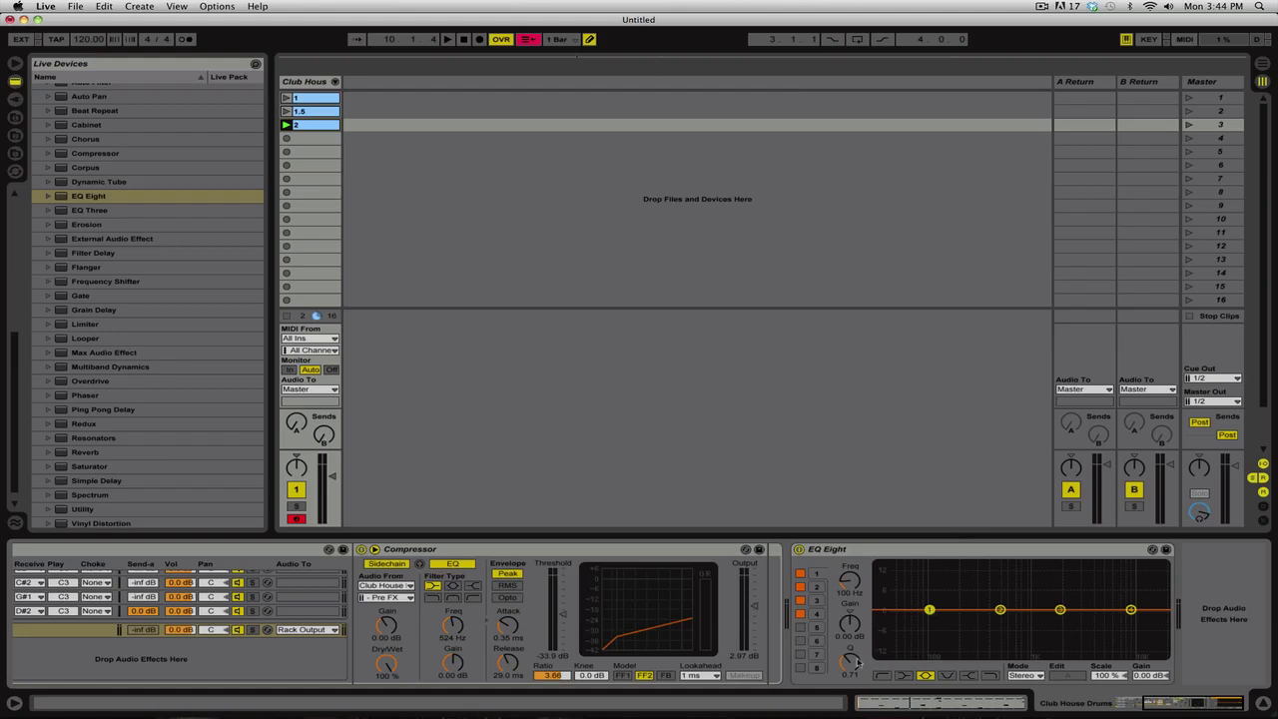
- Set EQ Eight band 1 to 205 Hz with a gain of about 7.62 dB and Q 5.00, and play the clip briefly
drag(850, 593, 850, 595)
click(850, 593)
text(205)
key(Return)
drag(851, 628, 852, 644)
drag(960, 605, 960, 586)
key(space)
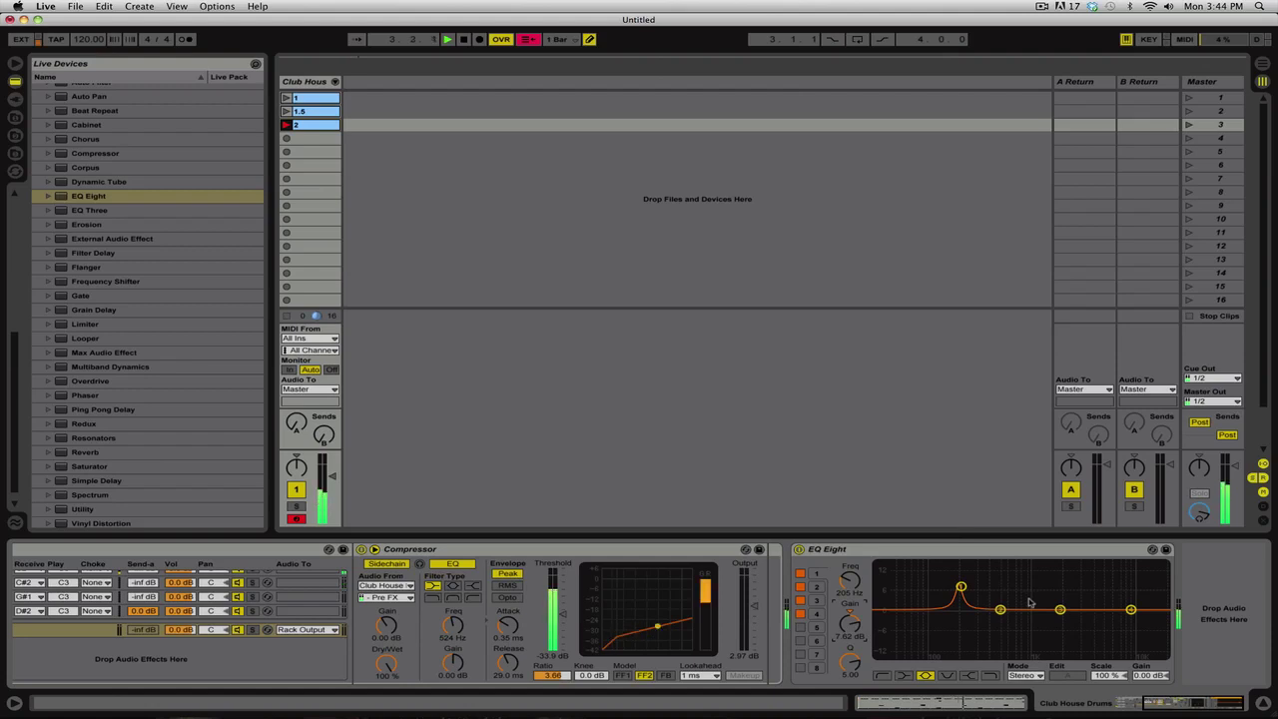
key(space)
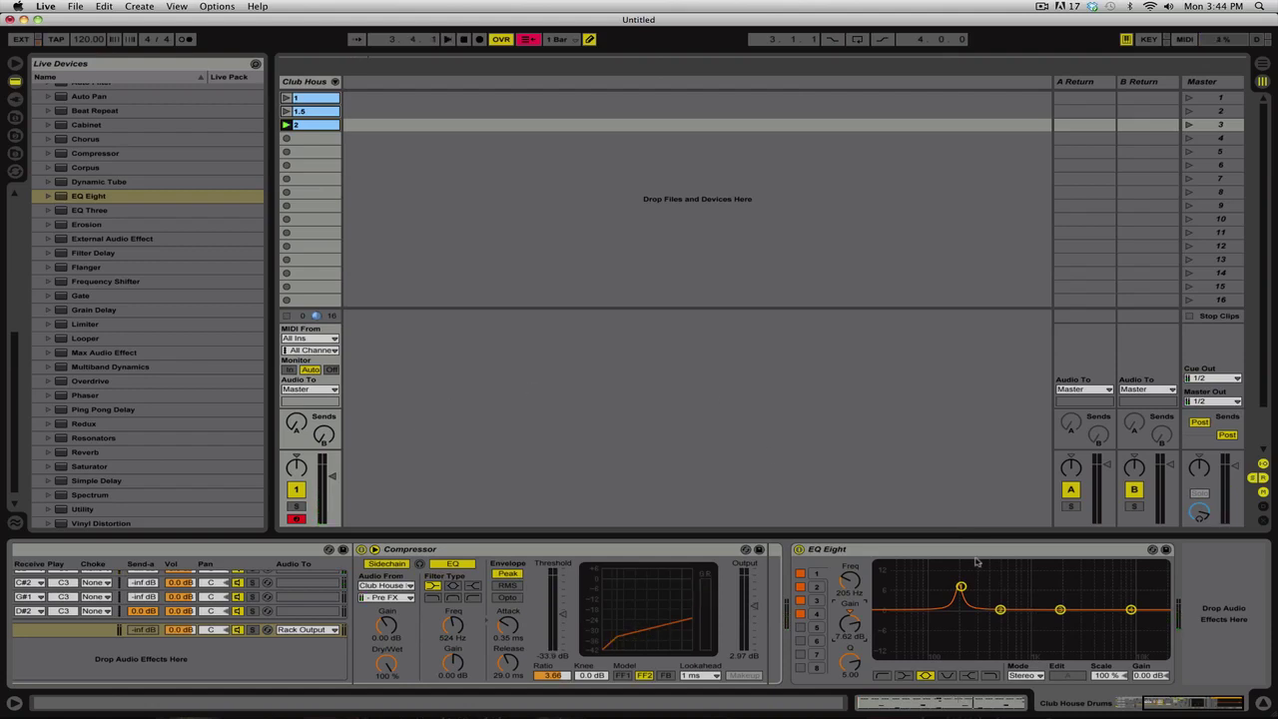
- Make EQ Eight band 2 a low cut at about 55.2 Hz with Q 0.88, and compare it off and on during playback
drag(999, 611, 924, 607)
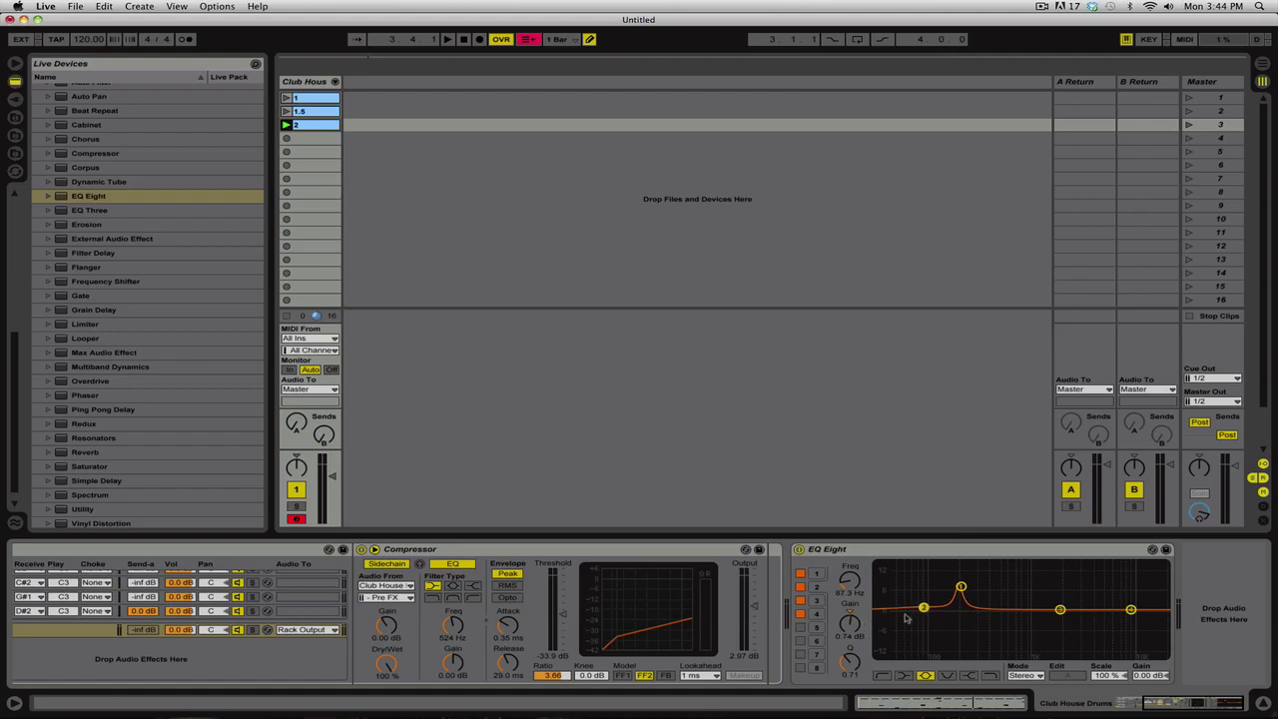
click(883, 675)
mouse_move(924, 621)
mouse_down()
mouse_move(891, 619)
mouse_move(903, 618)
mouse_up()
key(space)
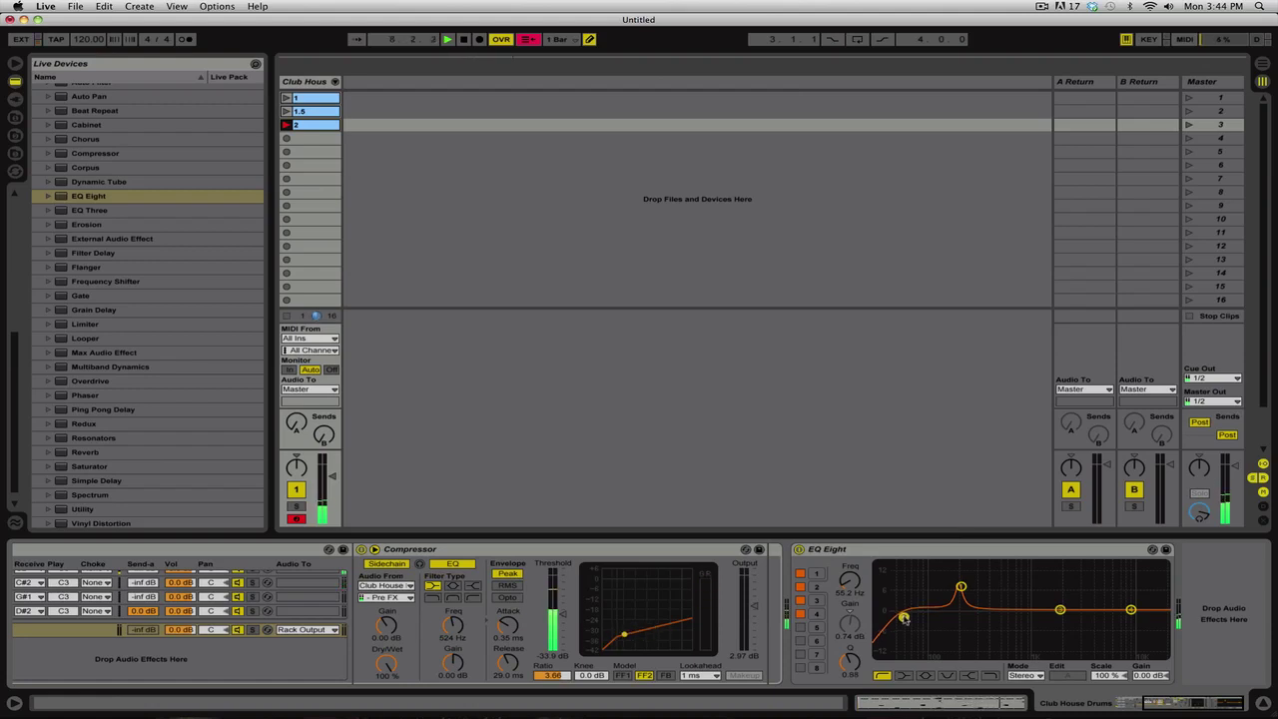
click(800, 589)
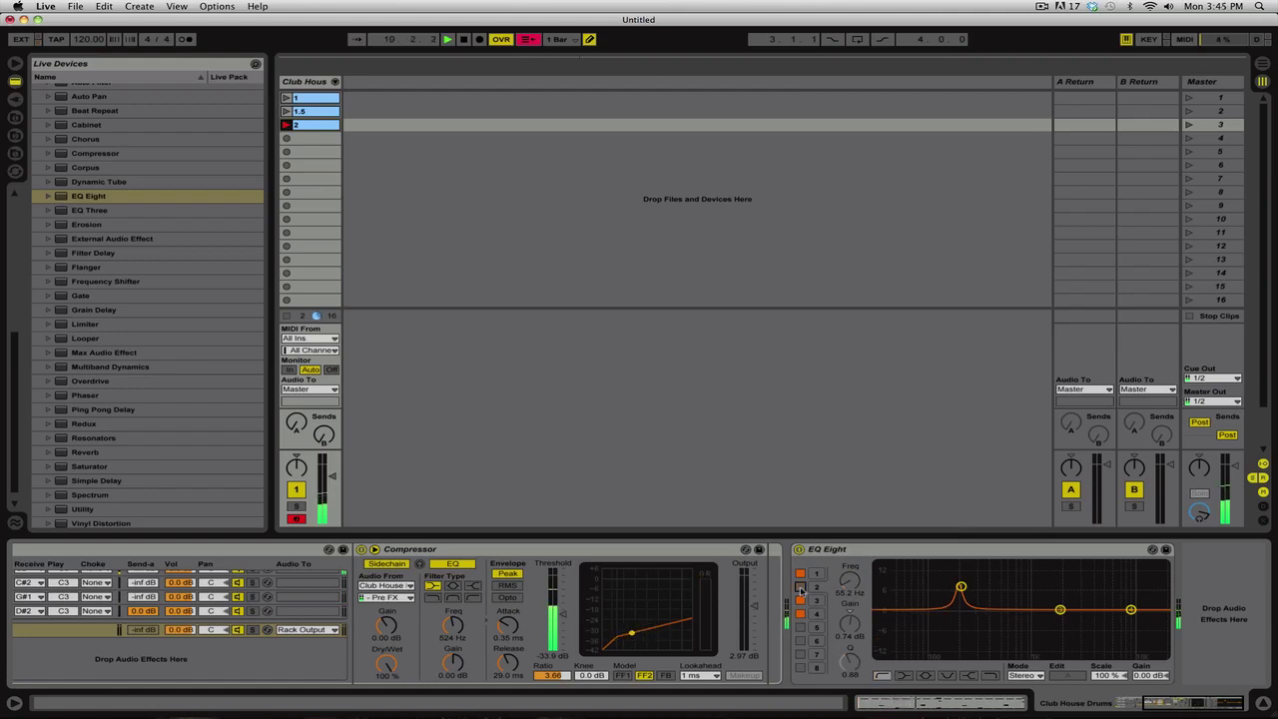
click(800, 588)
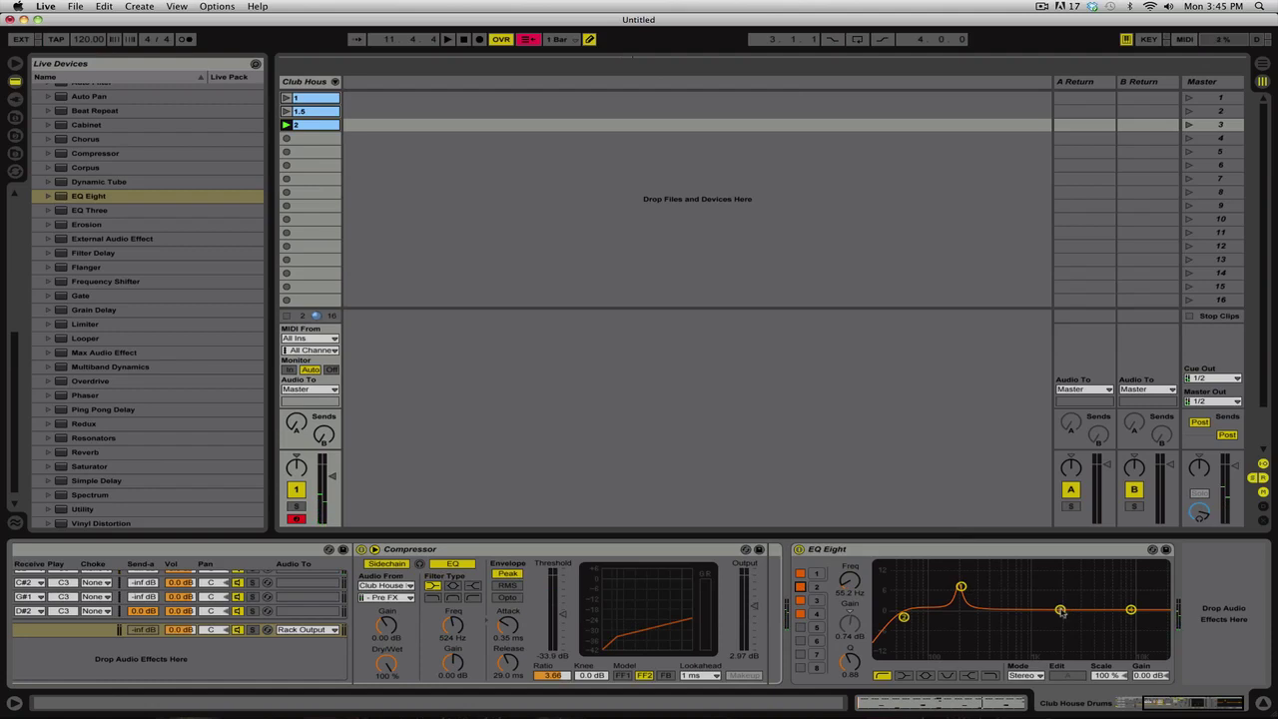
- Make EQ Eight band 4 a high shelf at 10.0 kHz with gain 1.64 dB and Q 0.10
click(1131, 610)
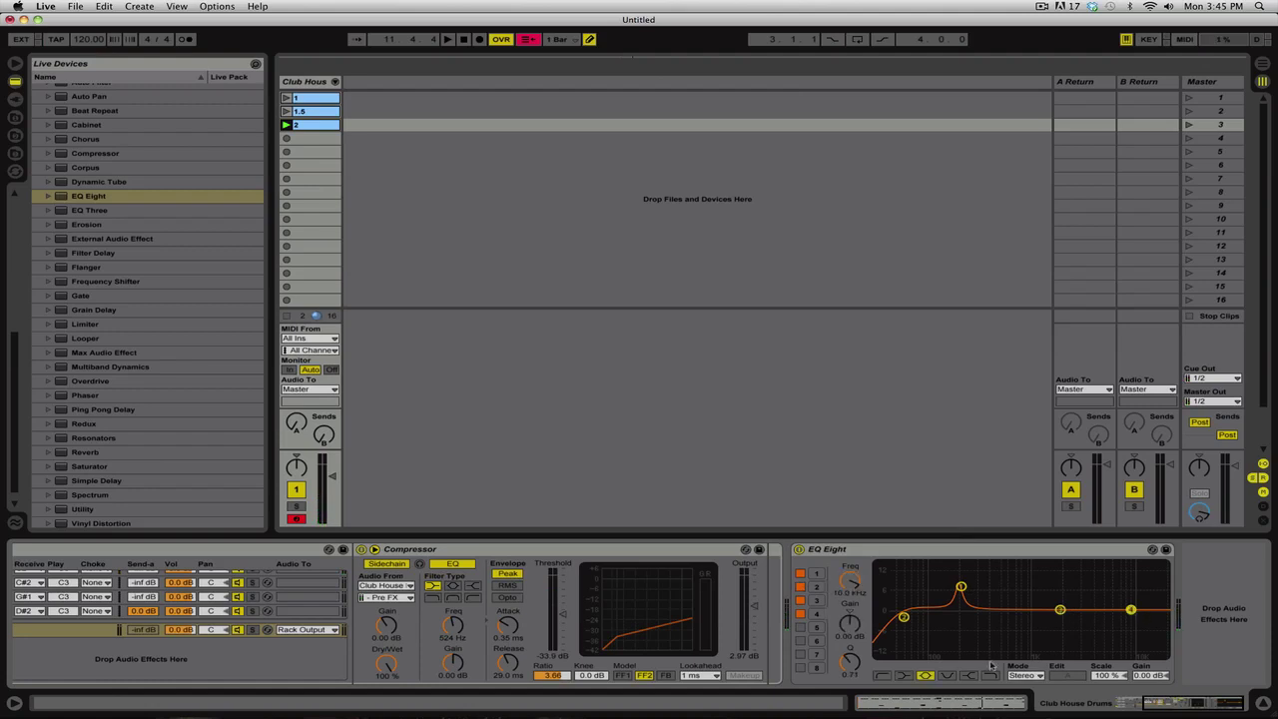
click(969, 676)
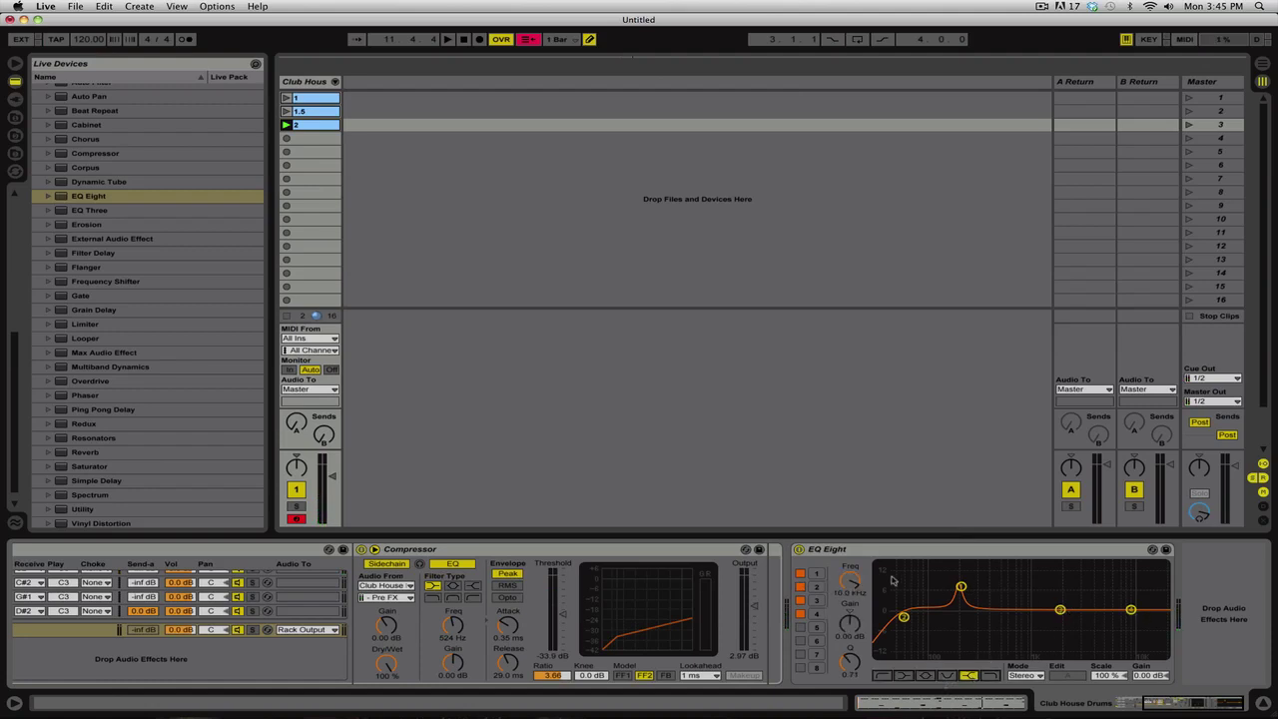
drag(855, 635, 855, 624)
drag(853, 672, 857, 670)
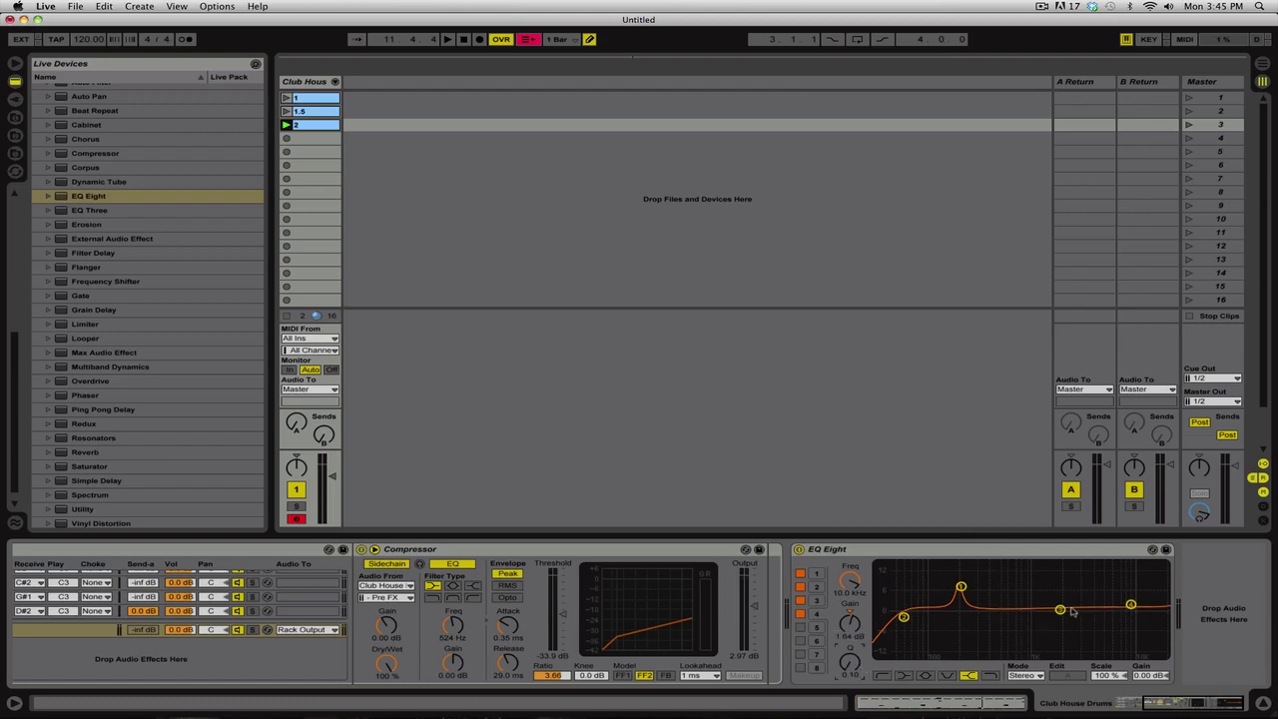
- Set EQ Eight band 3 to 544 Hz with a gain of about 2.6 dB
drag(1061, 611, 1034, 607)
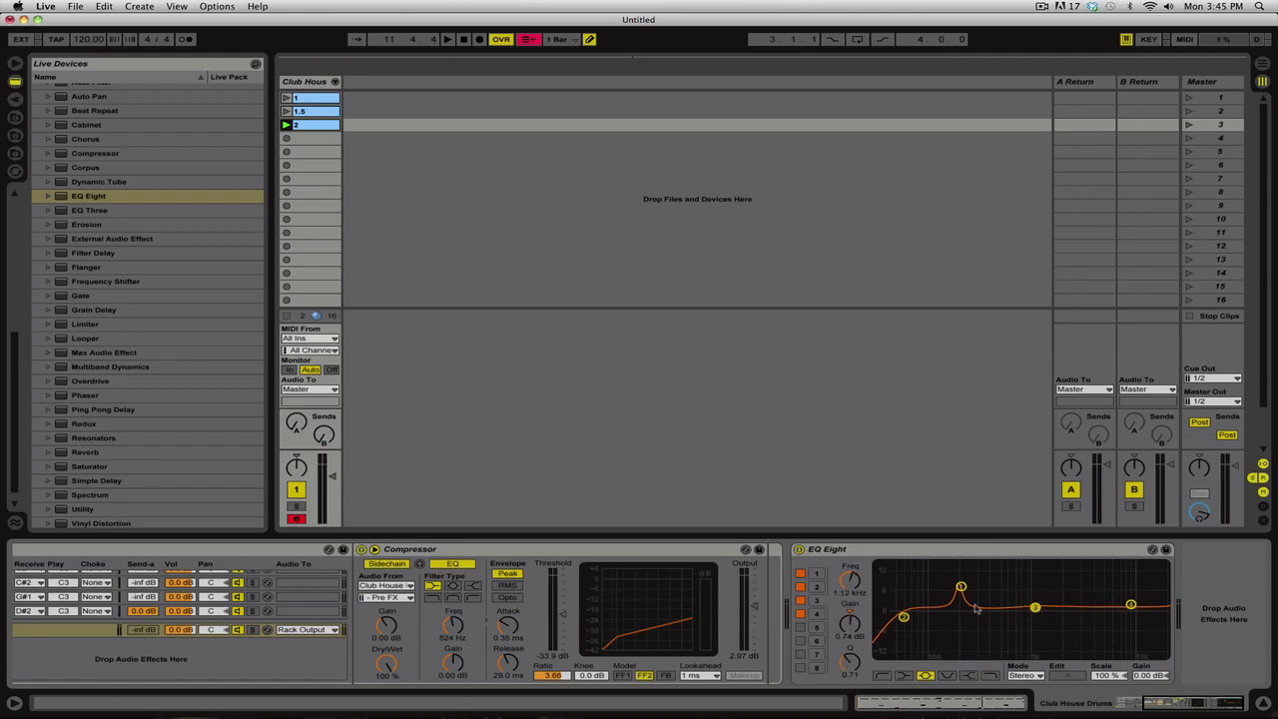
click(842, 592)
text(524)
key(Return)
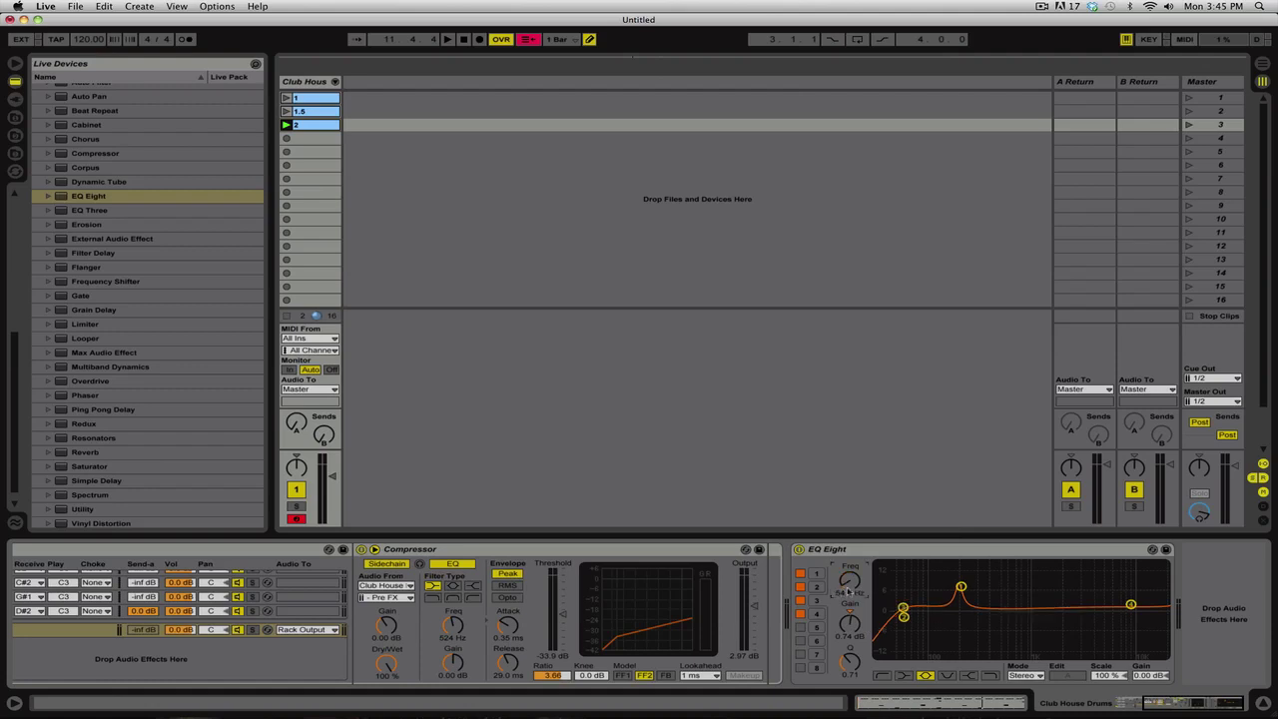
mouse_move(849, 580)
mouse_down()
mouse_move(849, 544)
mouse_move(852, 590)
mouse_up()
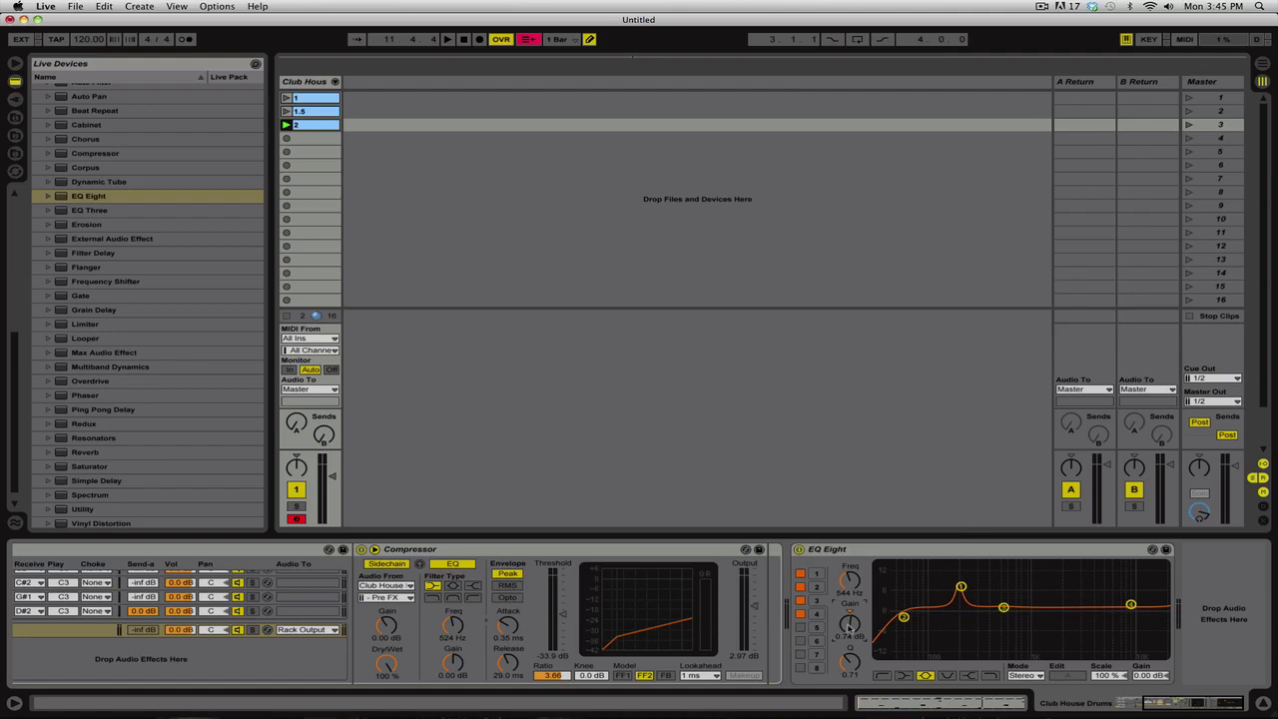
drag(849, 626, 848, 617)
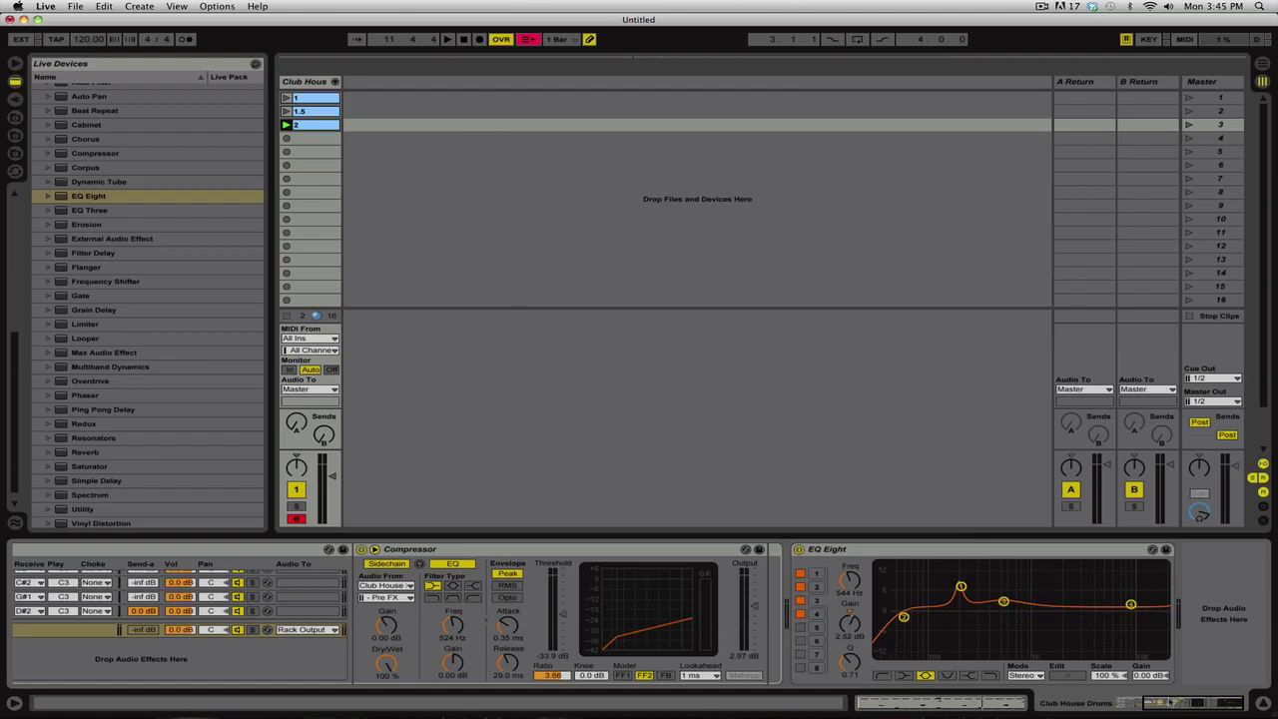
- Play clip 2 while raising the track volume slightly, and check the Perc 1 pad's device and the EQ Eight
click(1170, 702)
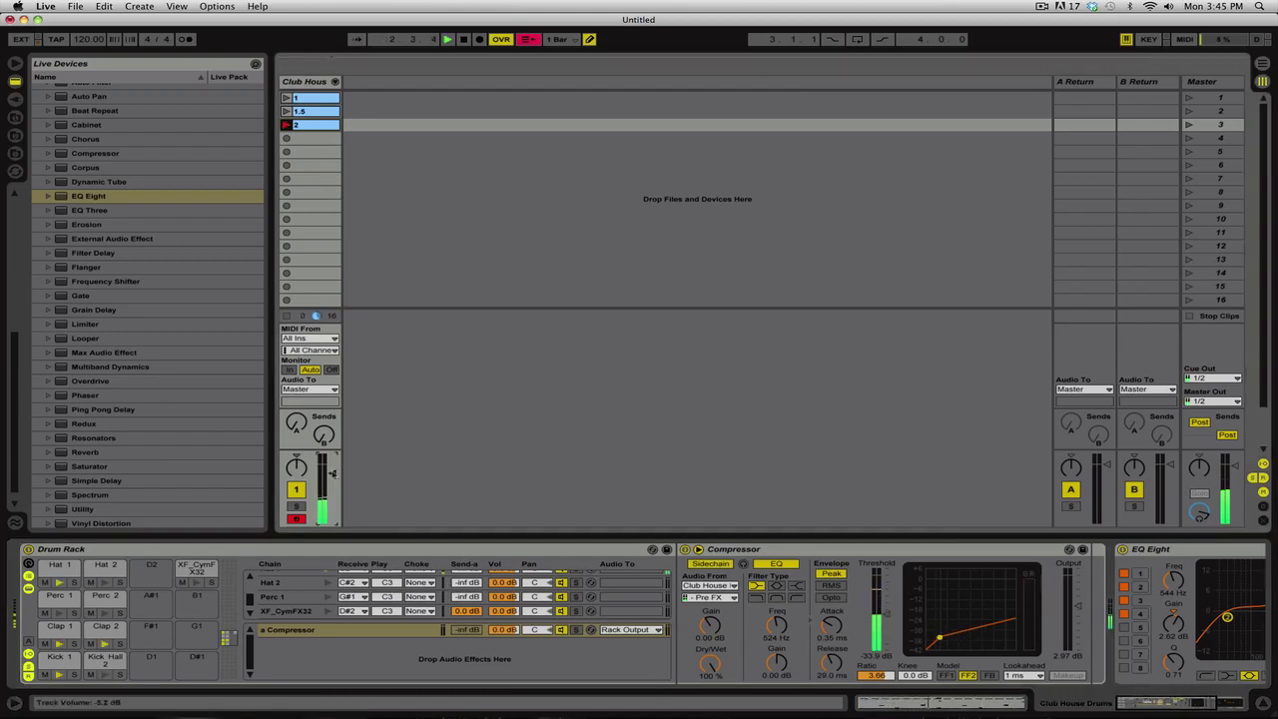
click(63, 599)
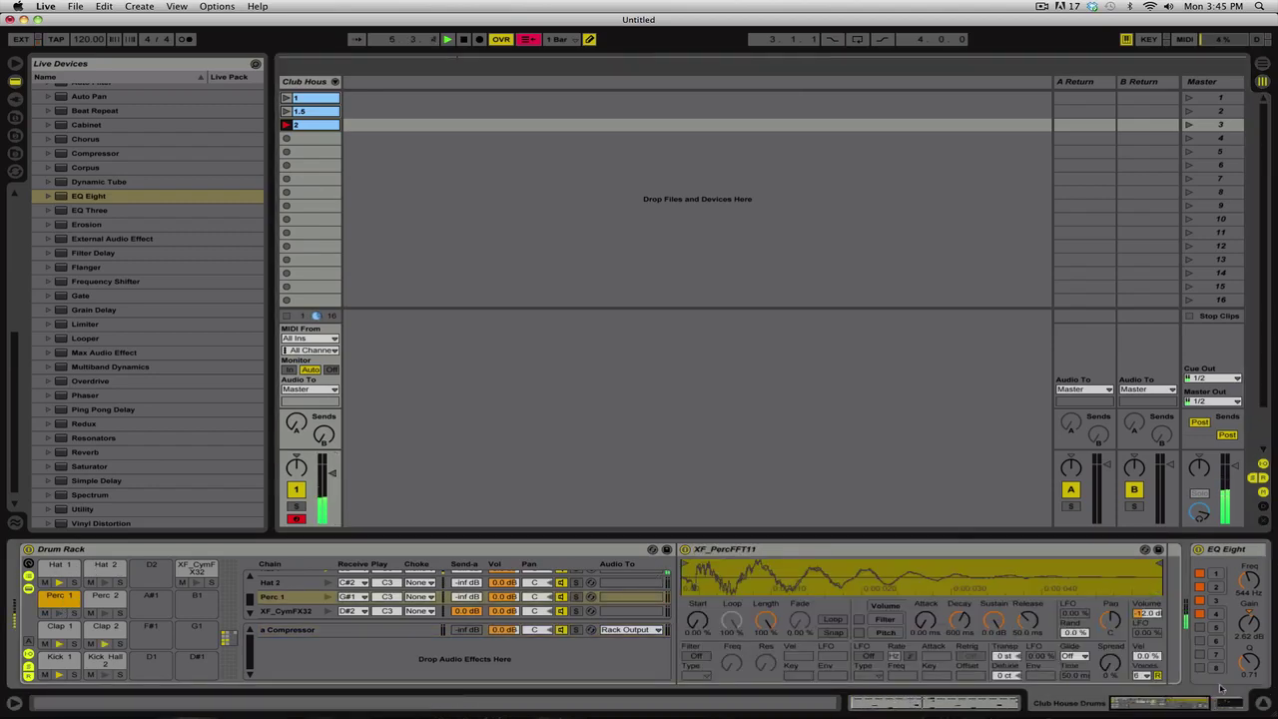
click(1247, 702)
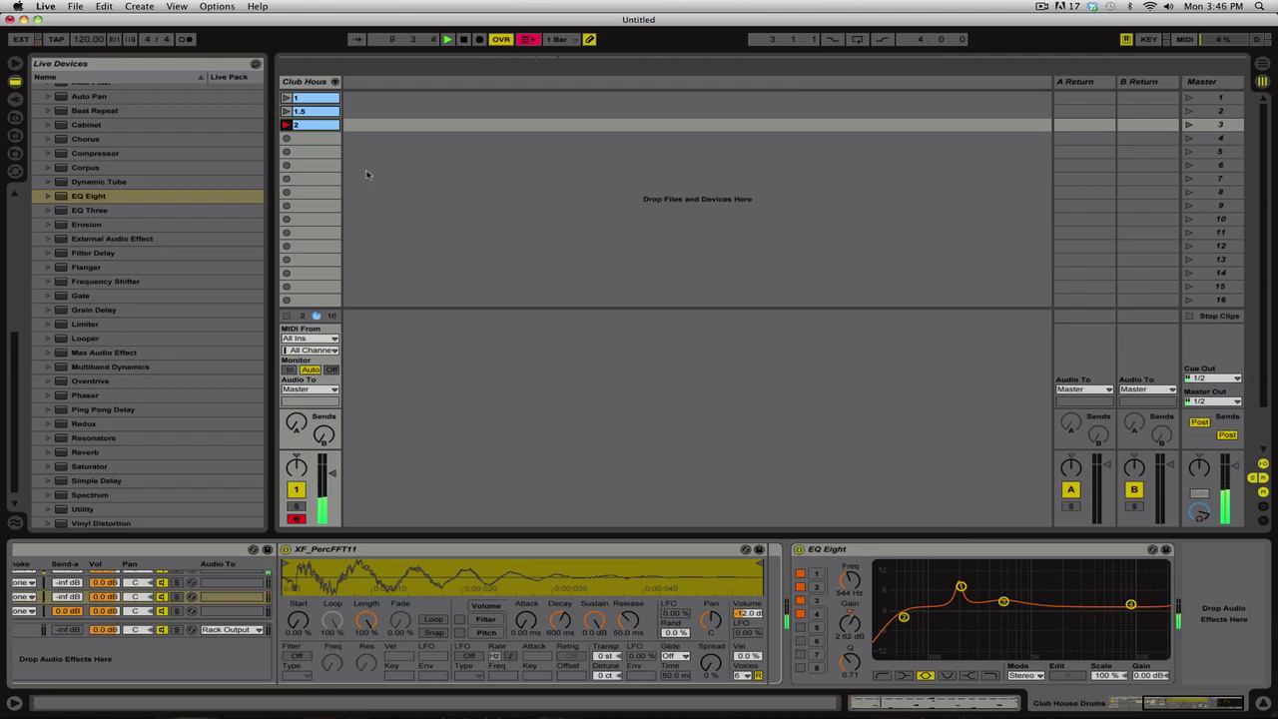
key(space)
- Play clip 1, view its MIDI notes, and return to the Club House Drums track's devices
click(286, 96)
double_click(308, 100)
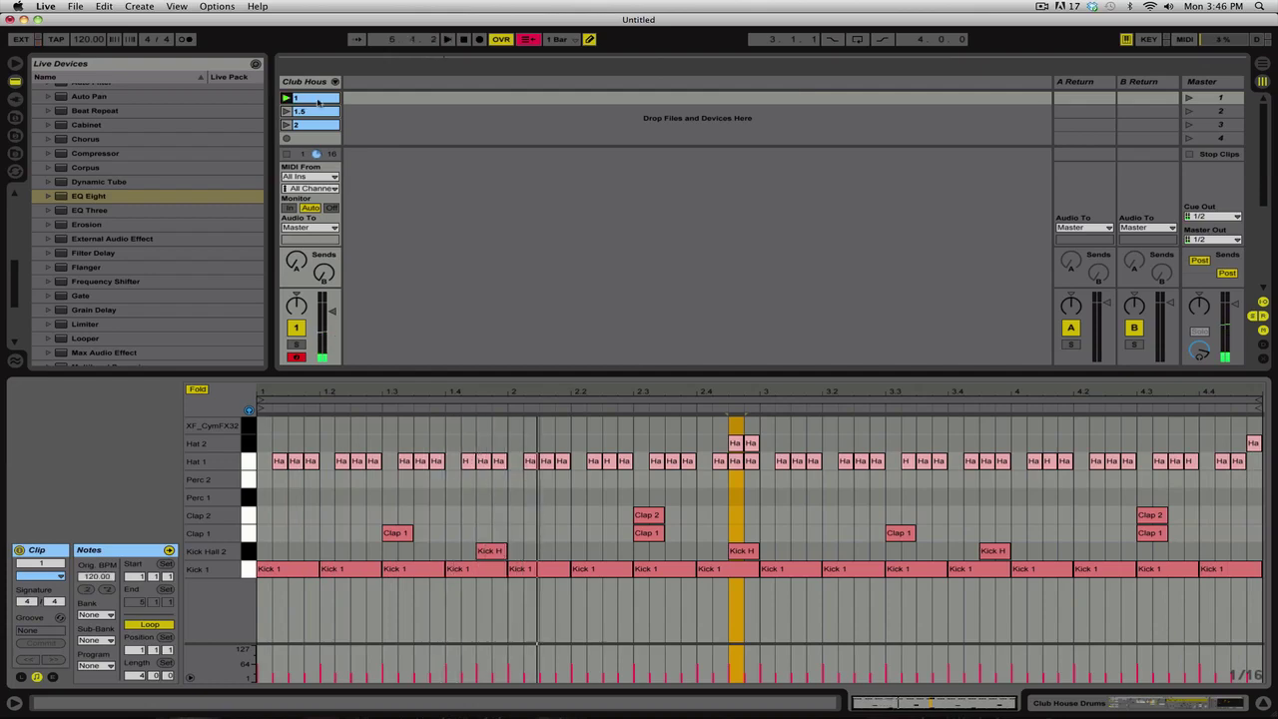
double_click(315, 85)
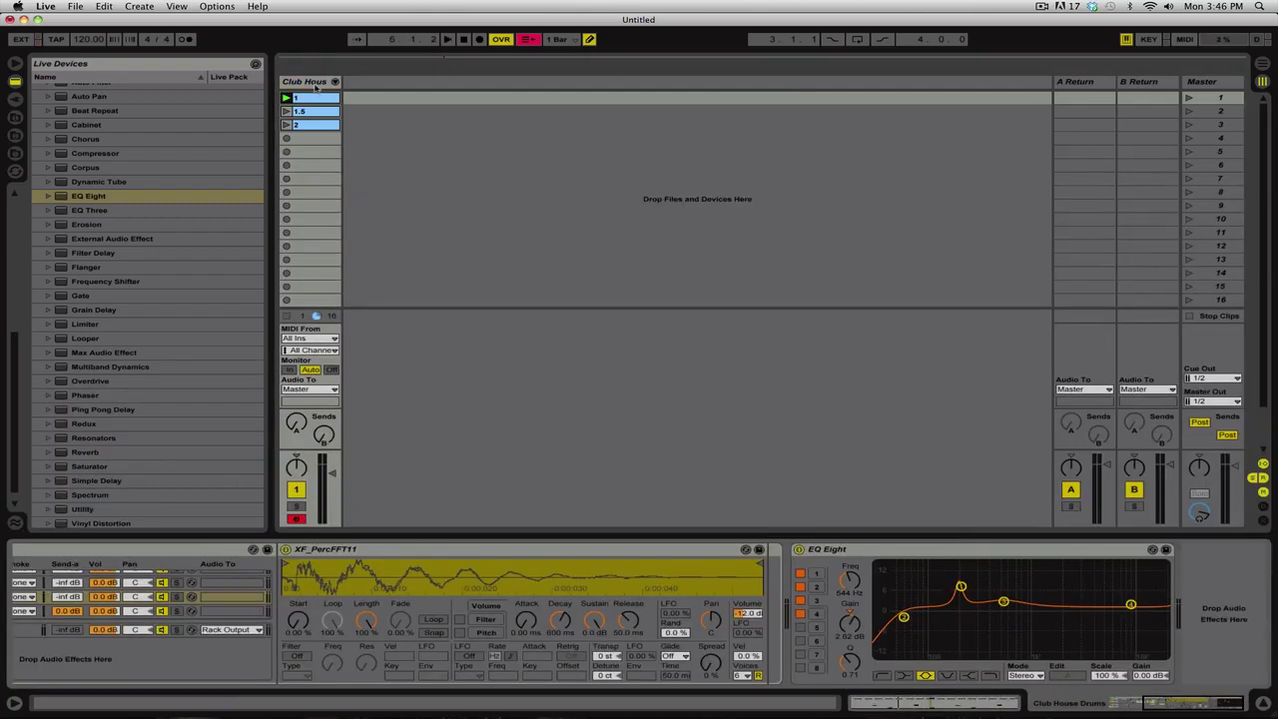